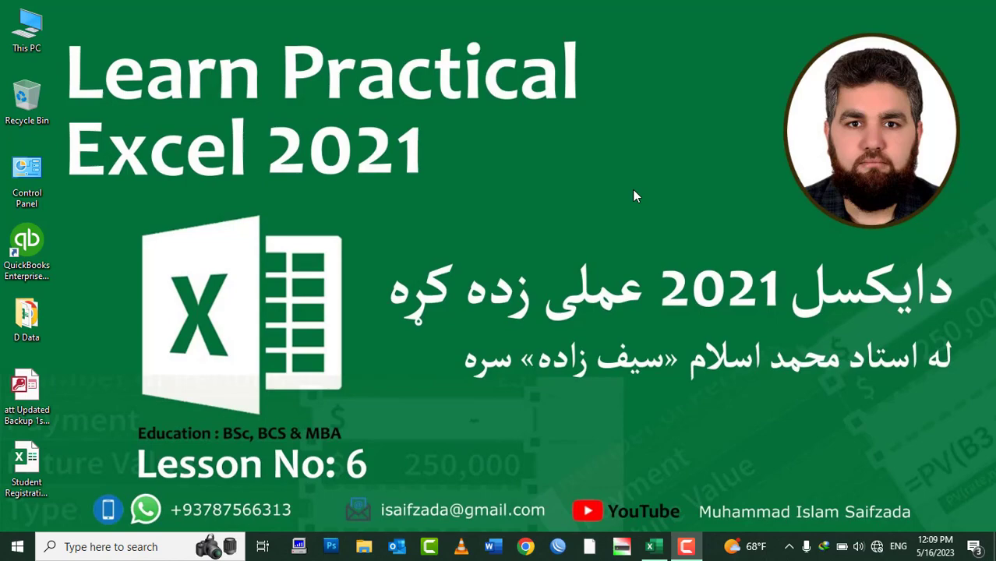
Refresh the desktop and bring the Excel workbook window to the front
right_click(613, 127)
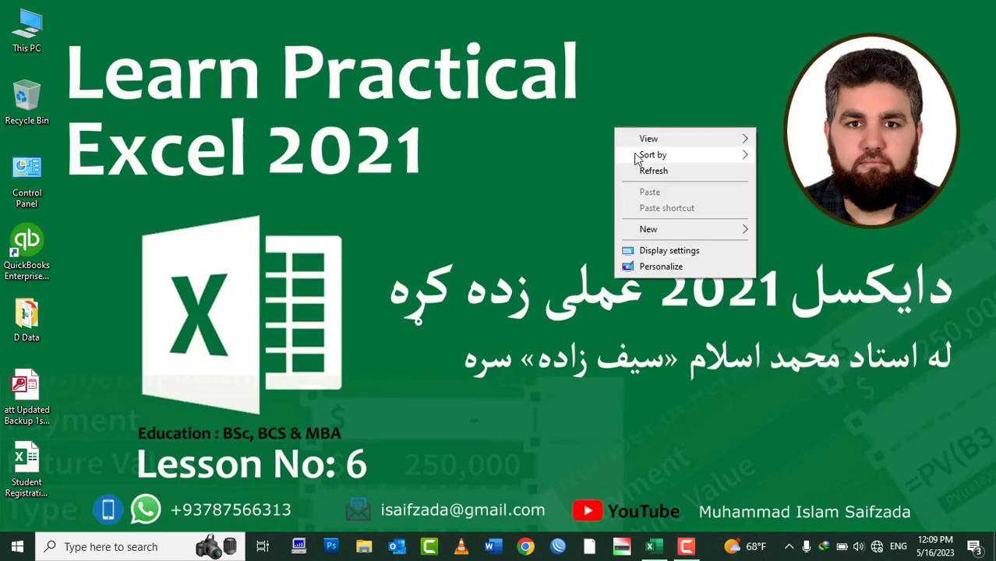
left_click(635, 169)
left_click(666, 554)
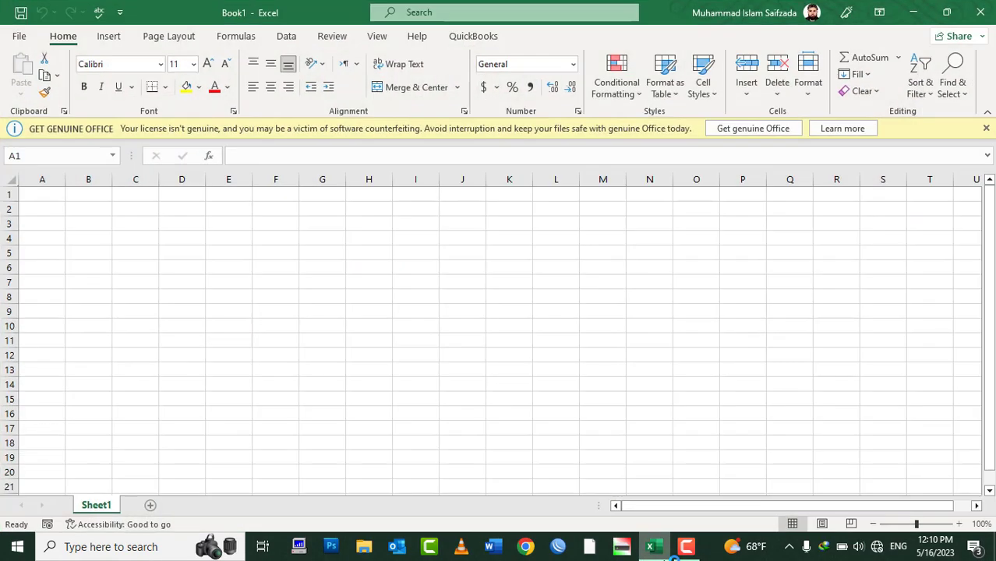
View the Check for Issues options on the File > Info page, then return to the grid
left_click(17, 36)
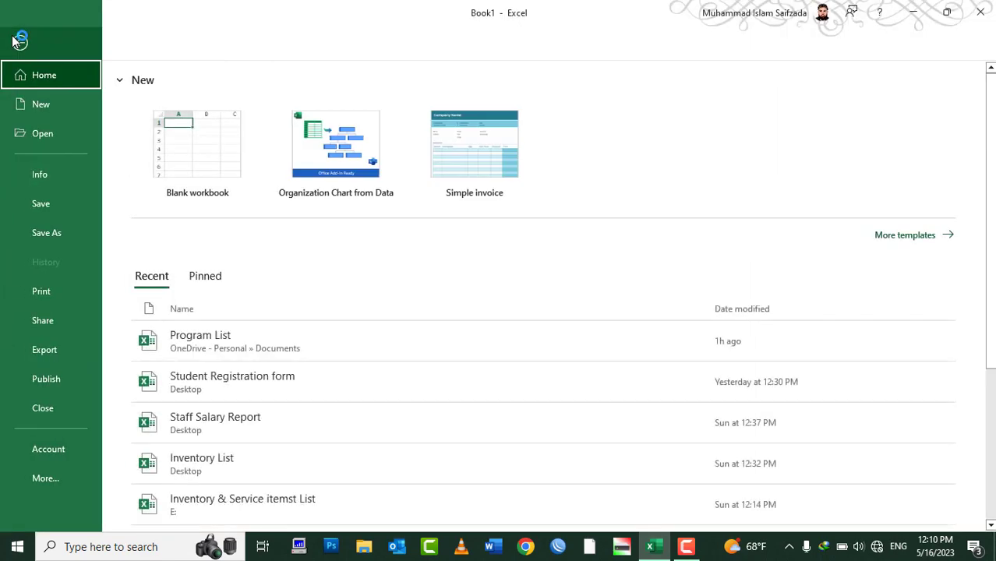
left_click(60, 173)
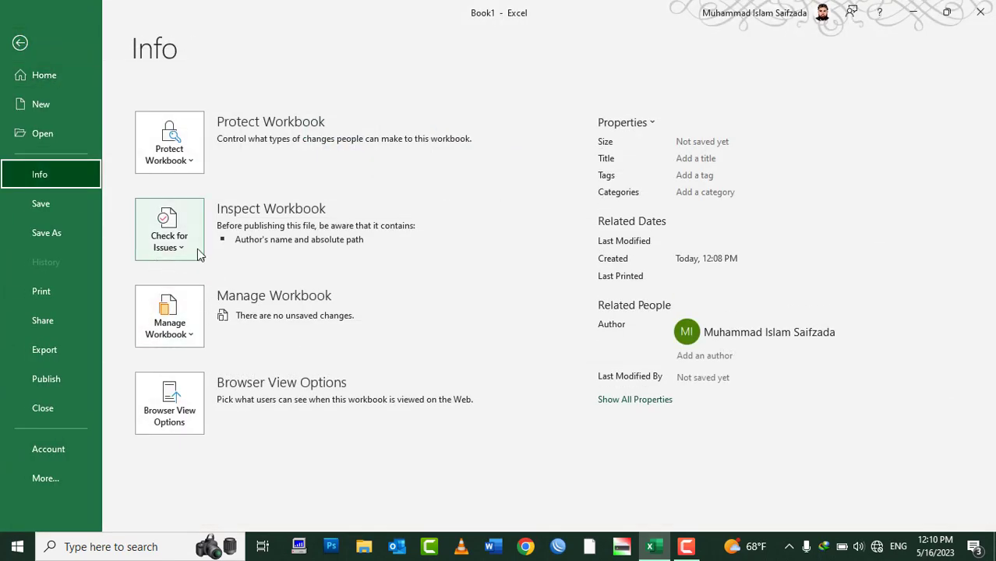
left_click(196, 247)
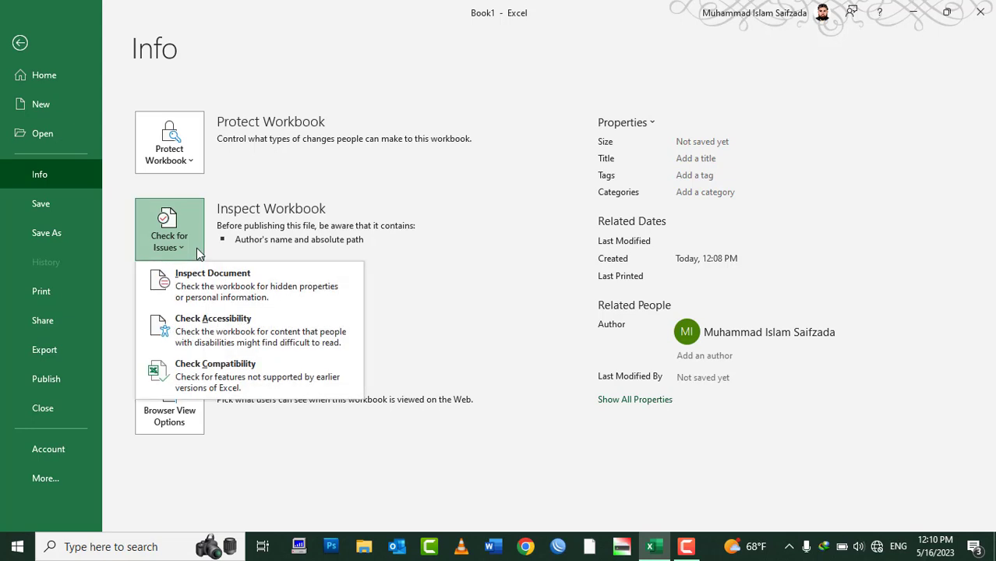
left_click(300, 196)
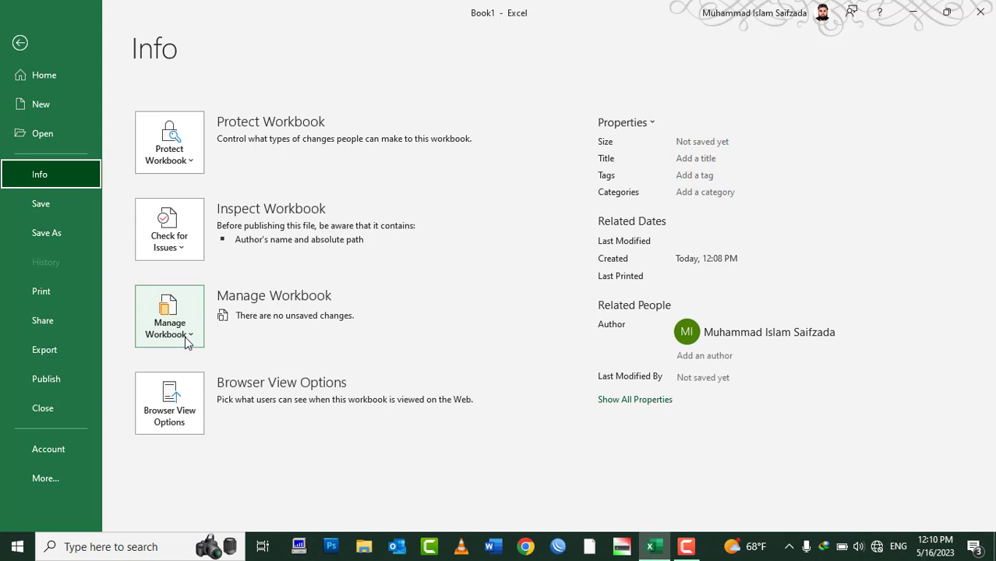
key("Escape")
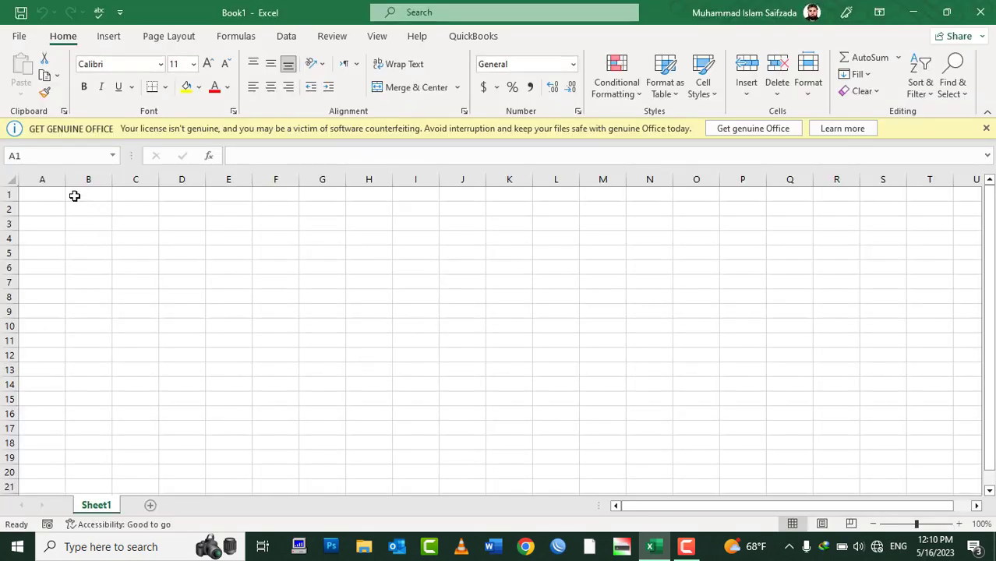
Enter the headers EmpName, Post and Salary in A1:C1
left_click(50, 191)
scroll(49, 188, "up", 2, "ctrl")
scroll(49, 188, "up", 3, "ctrl")
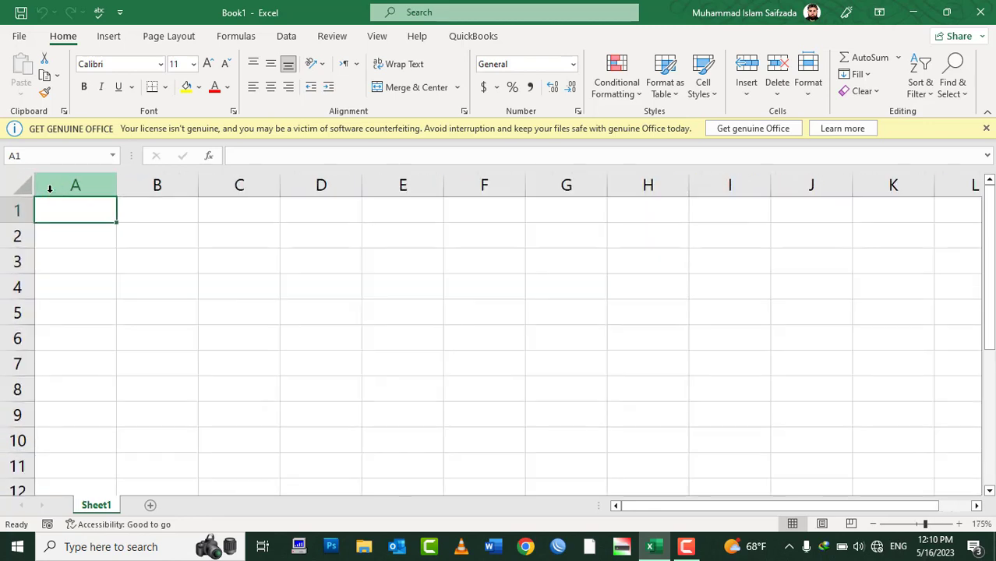
type("Emp")
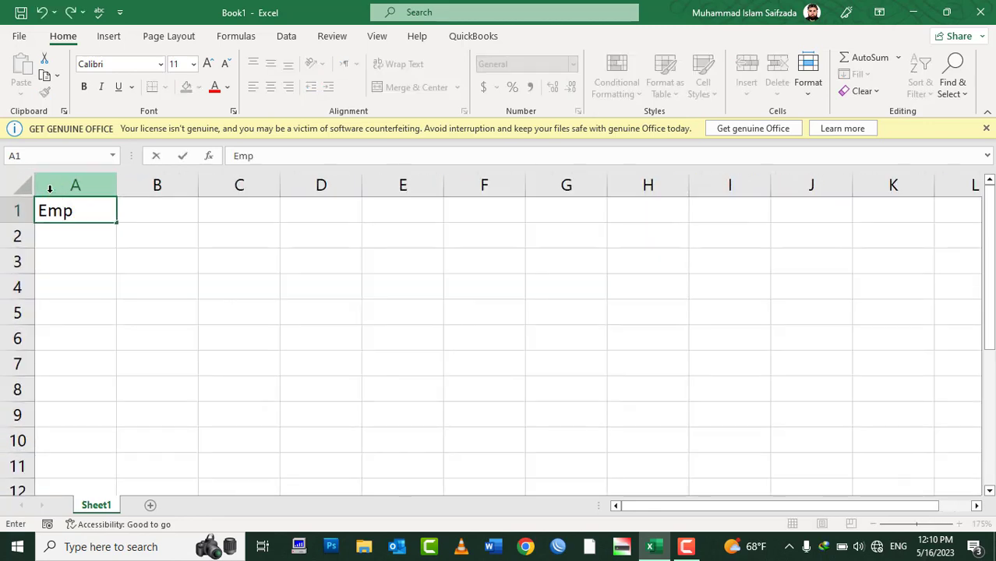
type("Name")
key("Tab")
type("Pos")
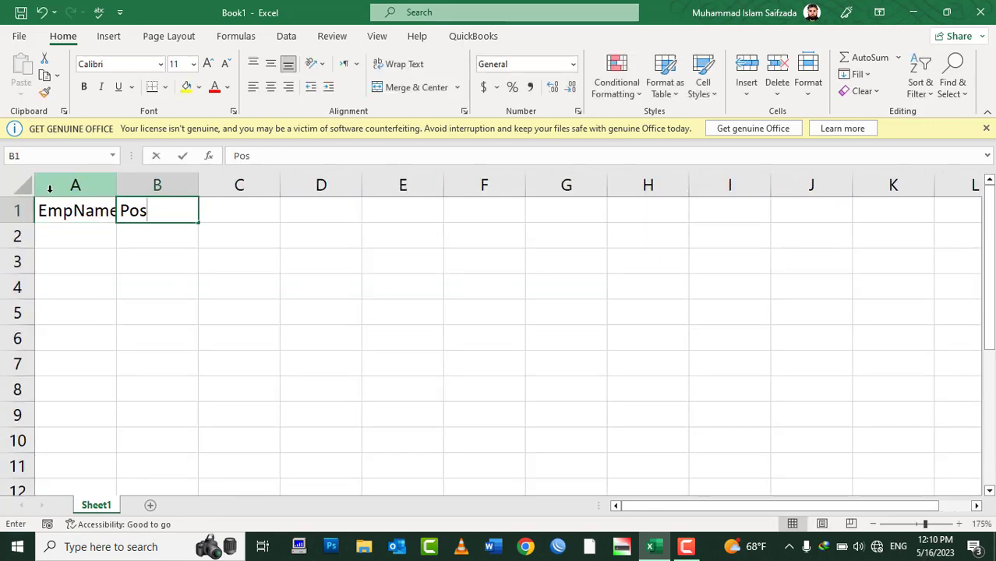
type("t")
key("Tab")
type("SAL")
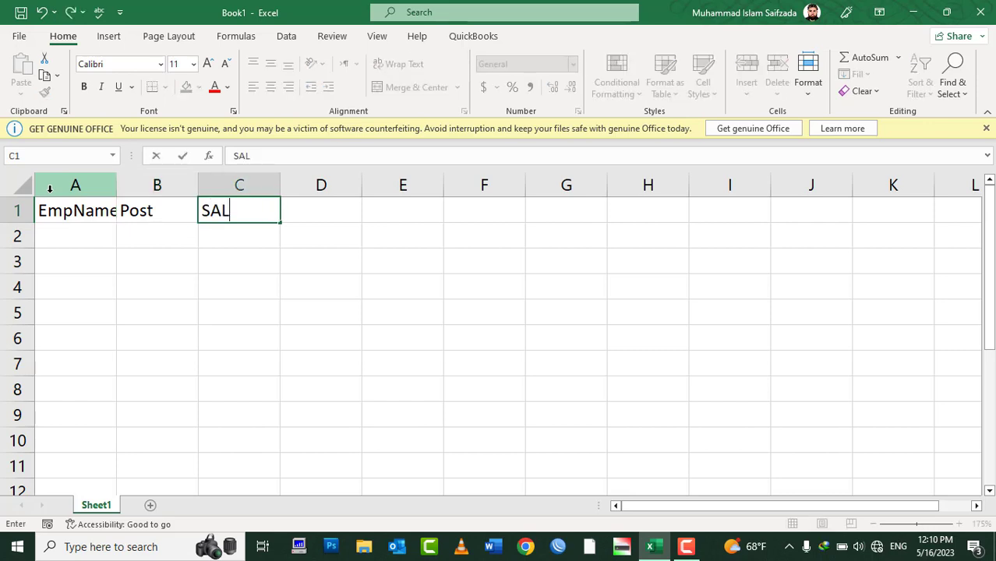
key("BackSpace")
key("BackSpace")
type("alary")
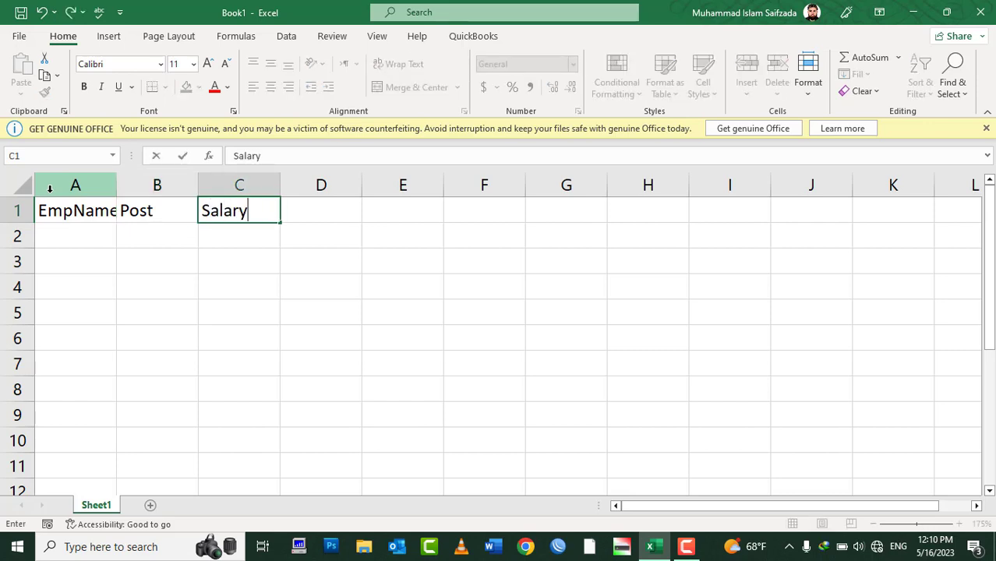
key("Return")
Enter the four employee names in A2:A5
key("Up")
key("Down")
type("Is")
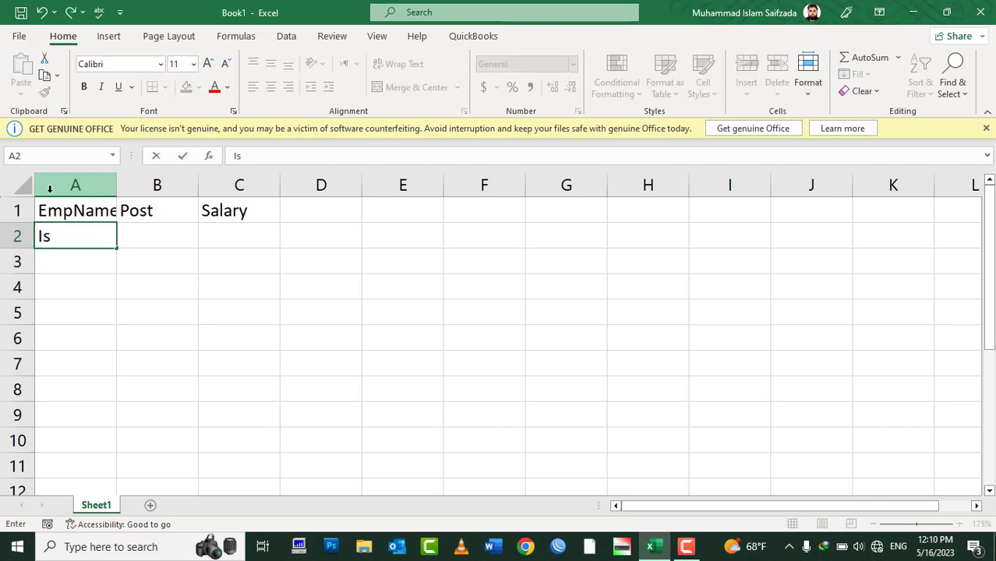
type("lam")
key("Return")
type("Khan")
key("Return")
type("Jan")
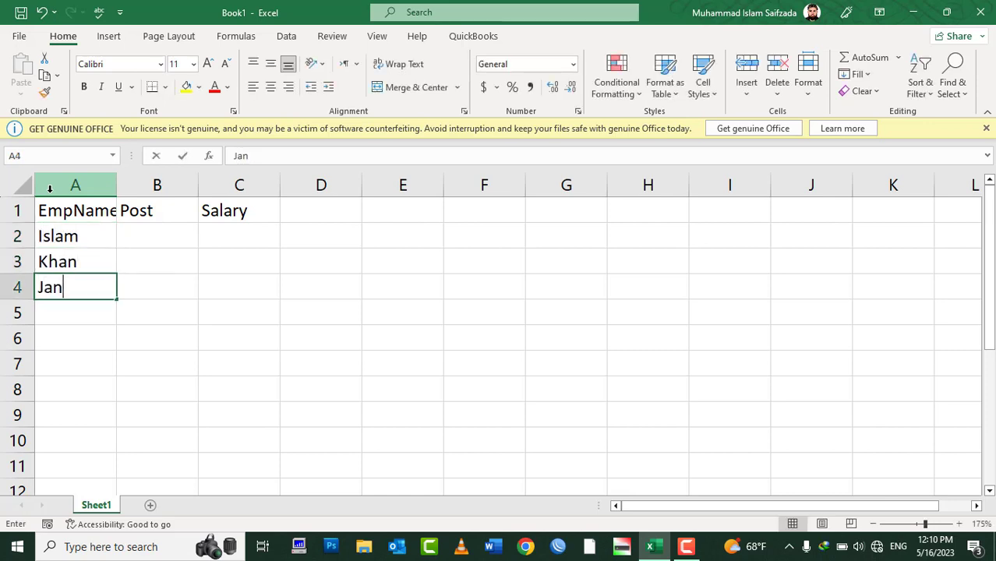
key("Return")
type("Fahim")
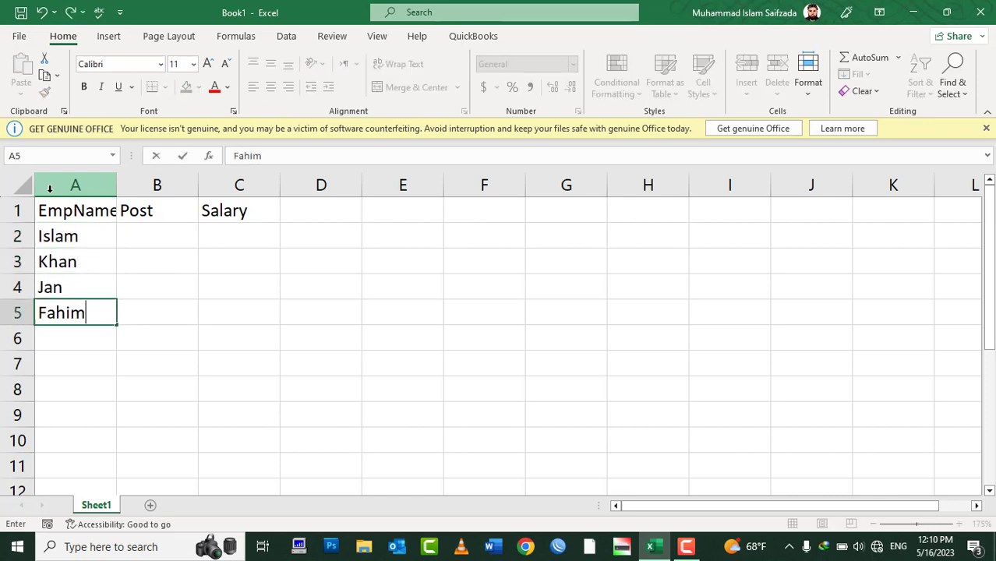
key("Tab")
Fill Doctor into B2:B5 and 50000 into C2:C5, then autofit column A
key("Up")
key("shift+Down")
key("shift+Up")
key("shift+Up")
type("Doc")
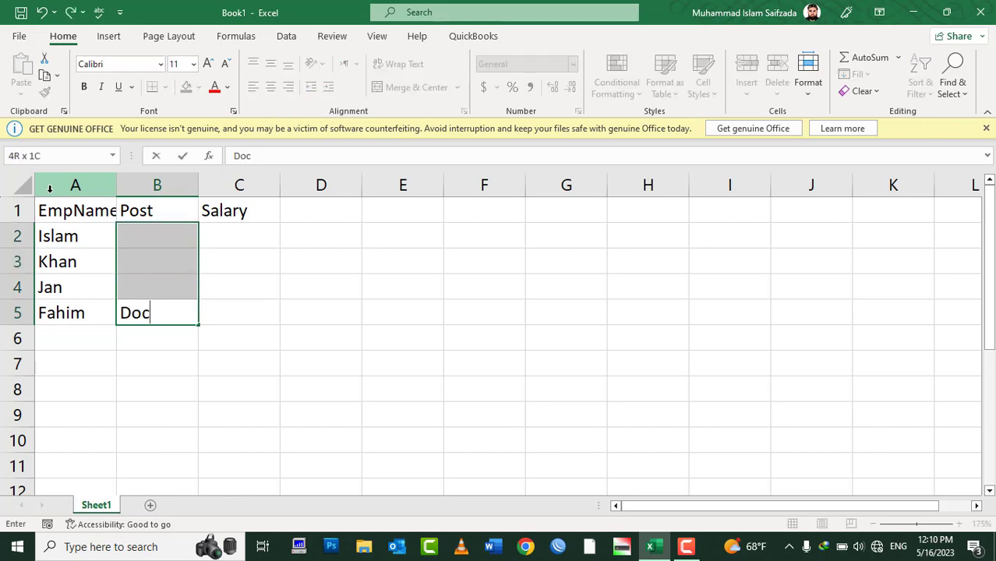
type("tor")
key("ctrl+Return")
key("Up")
key("Up")
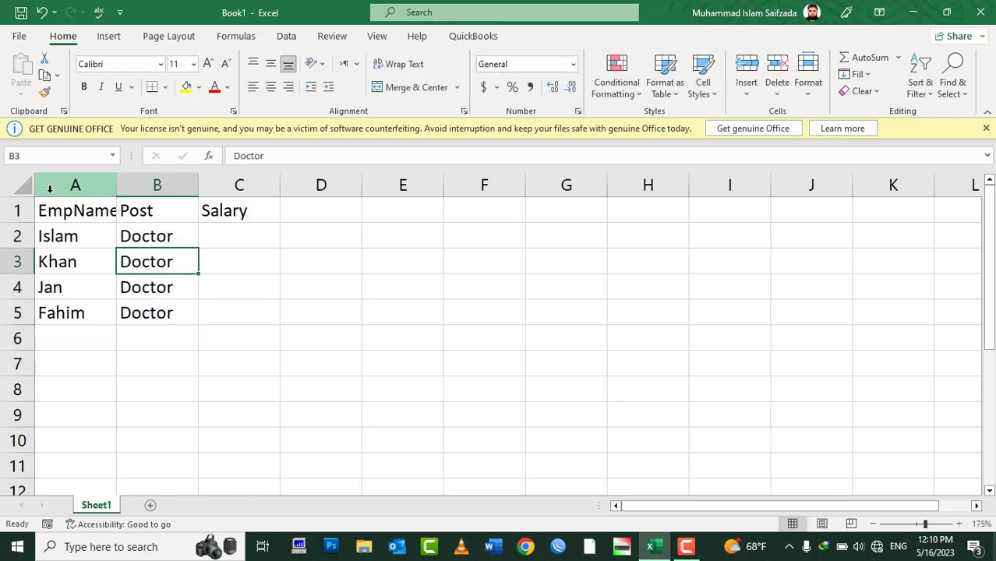
key("Up")
key("Right")
key("shift+Down")
key("shift+Down")
key("shift+Down")
type("500")
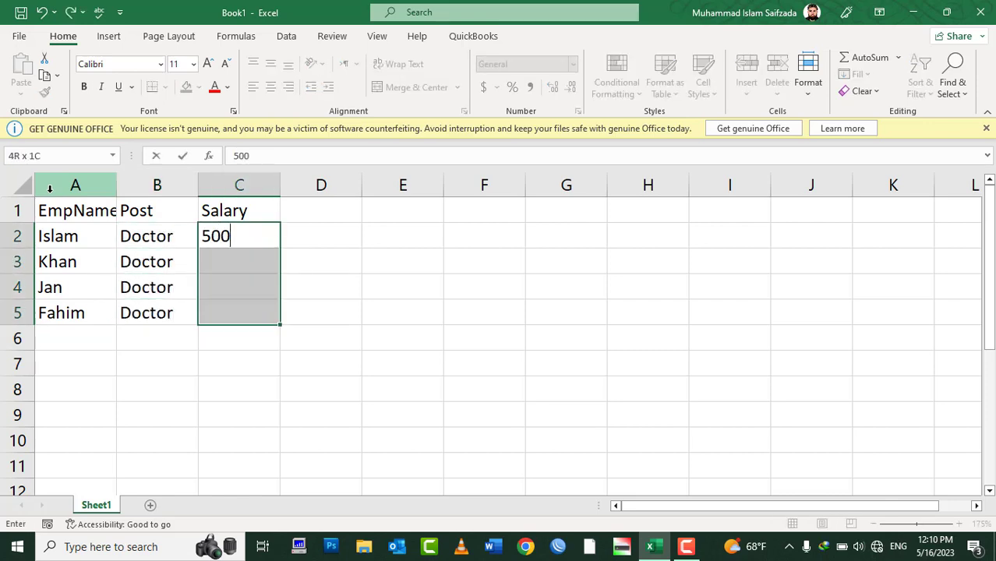
type("00")
key("ctrl+Return")
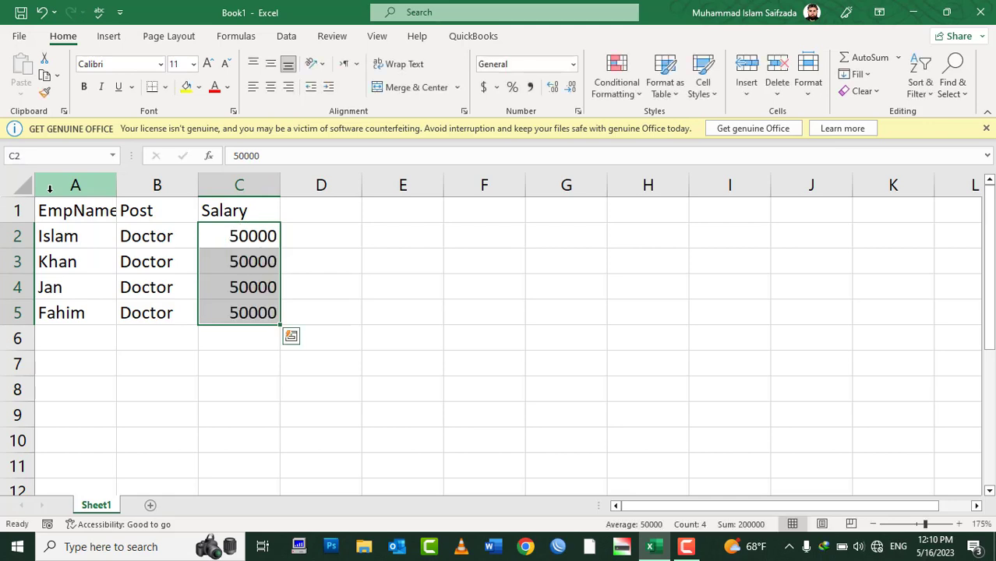
double_click(116, 184)
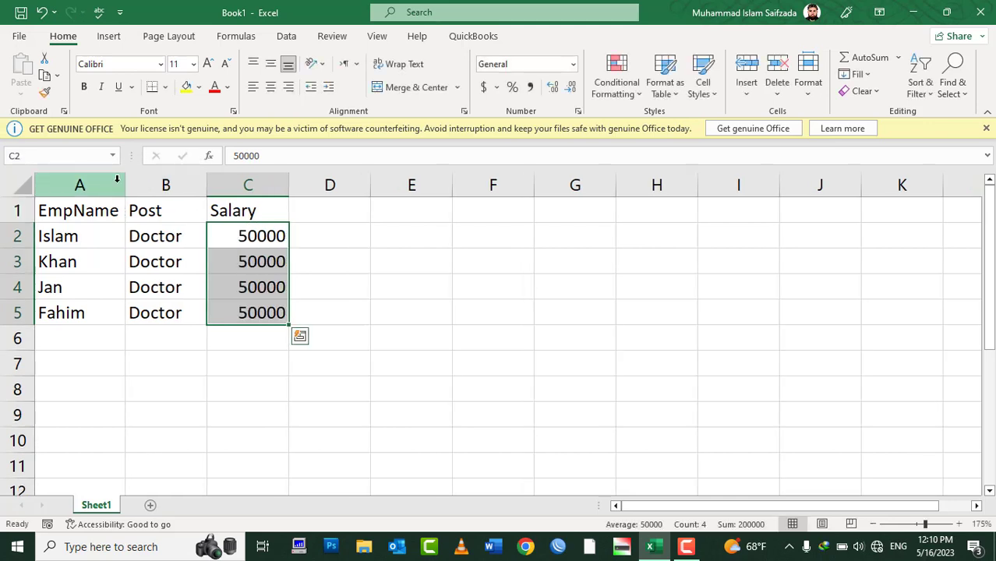
left_click(350, 255)
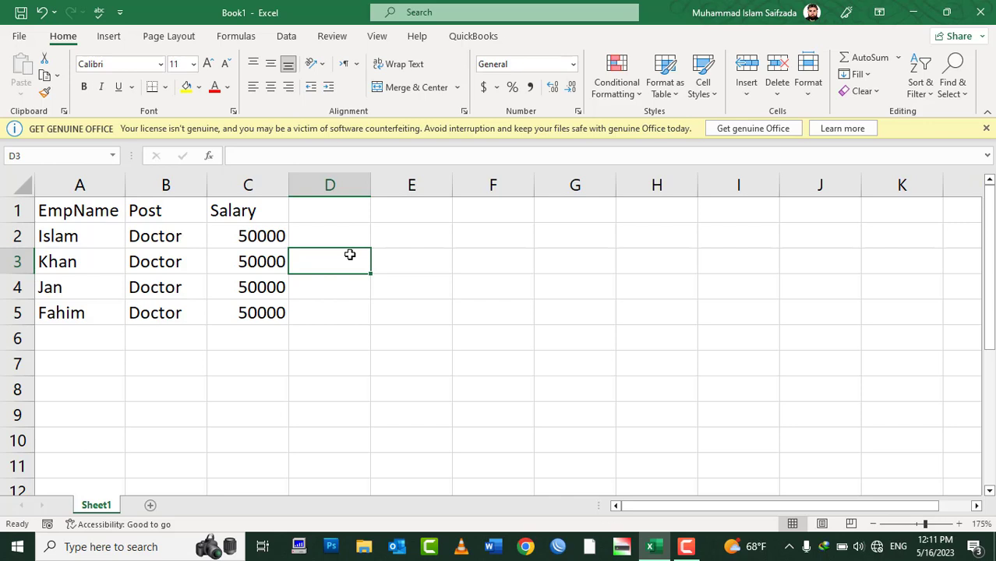
left_click(19, 36)
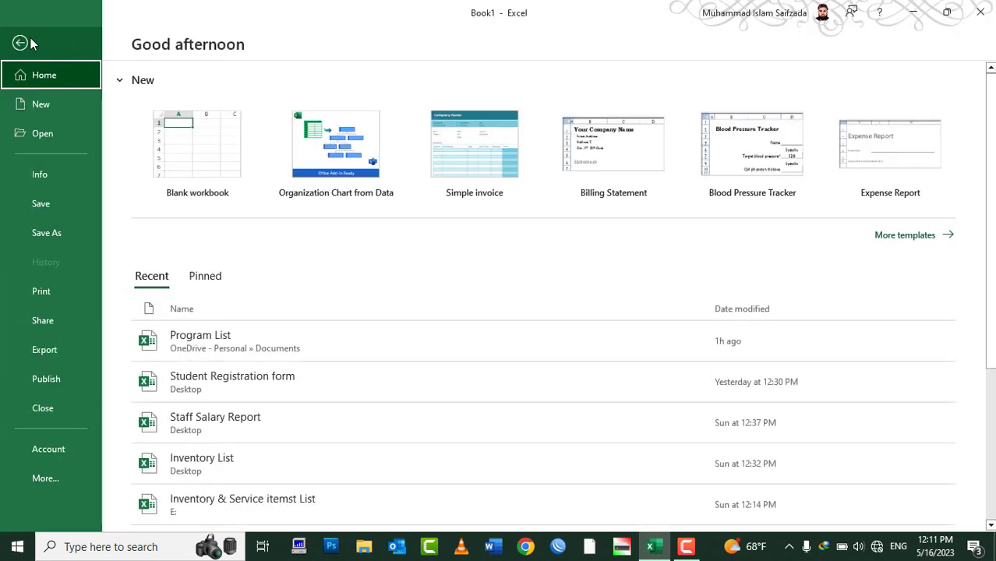
left_click(52, 172)
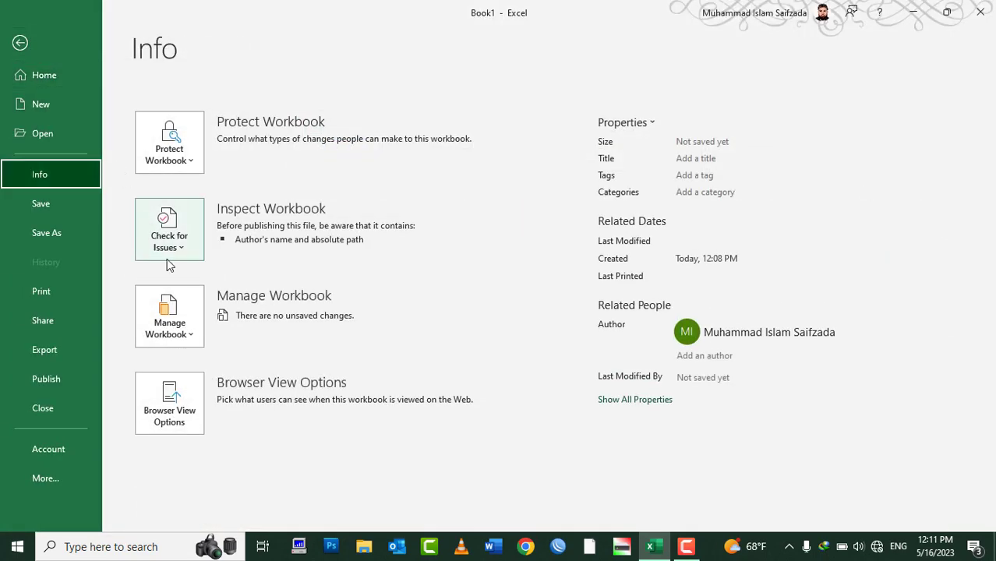
left_click(184, 337)
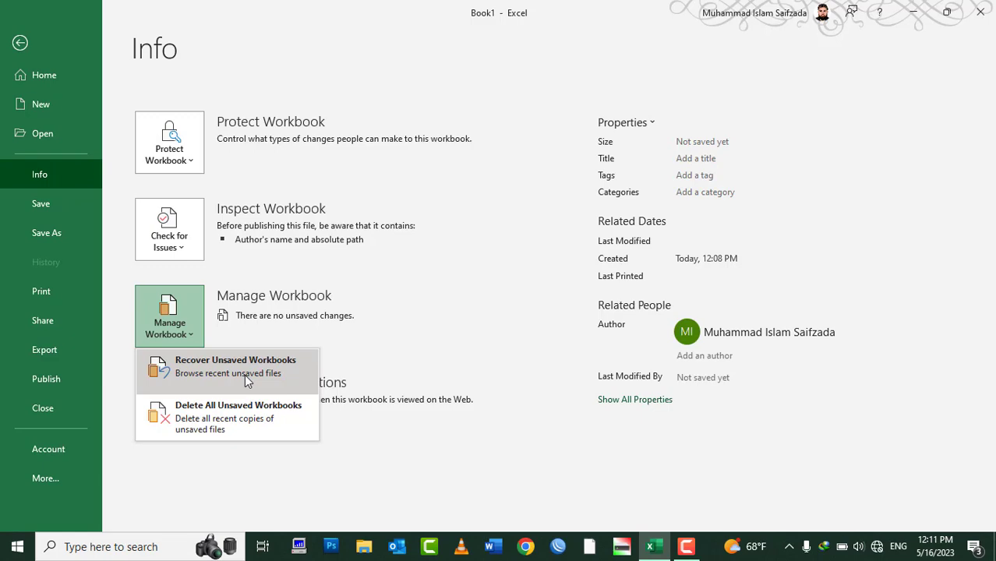
left_click(245, 373)
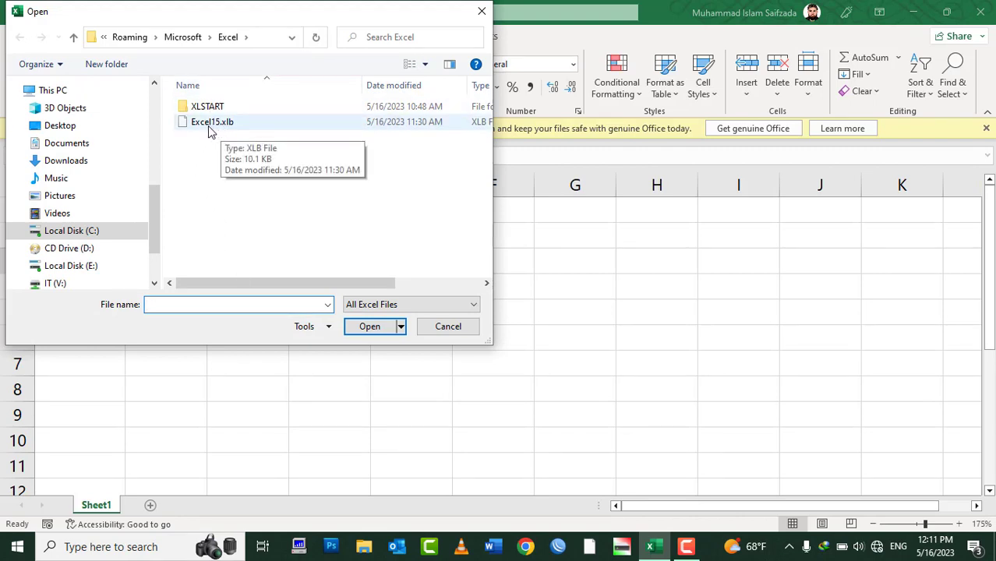
mouse_move(212, 123)
left_click(218, 125)
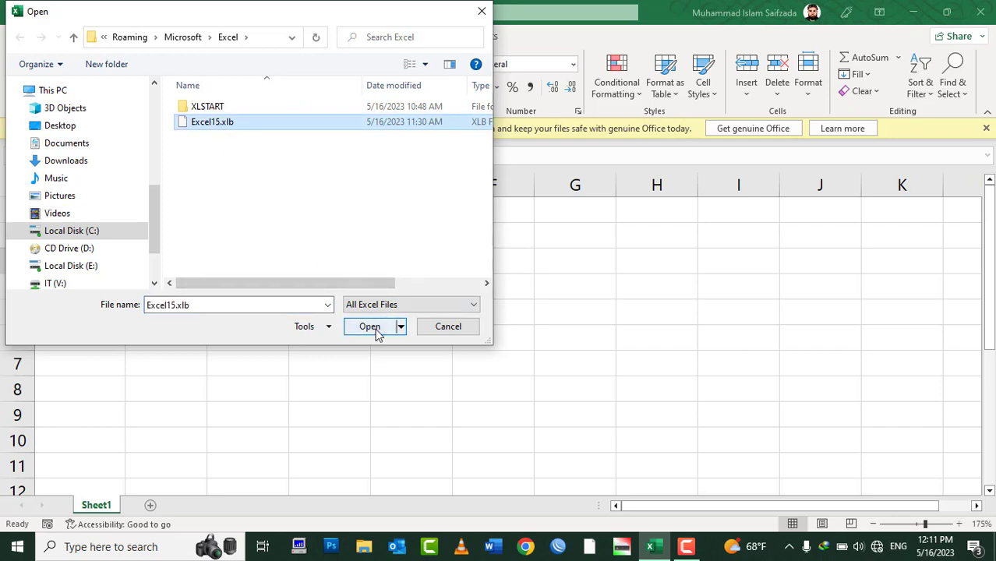
left_click(448, 328)
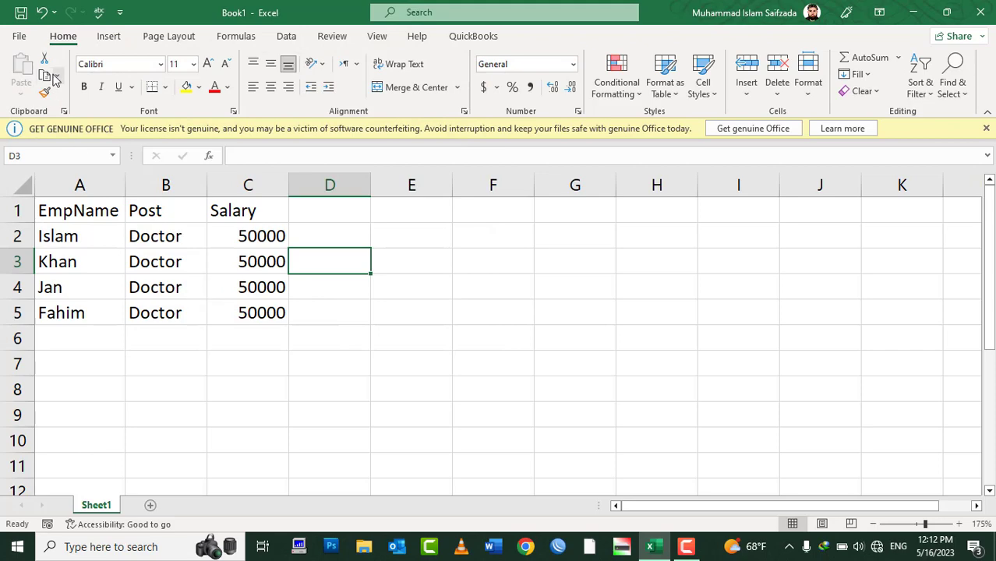
left_click(22, 37)
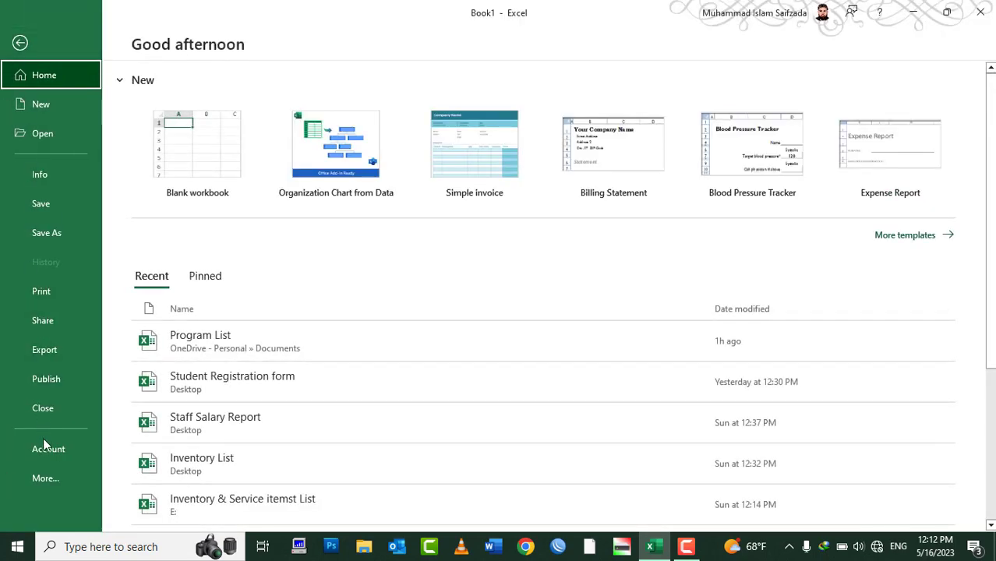
left_click(47, 481)
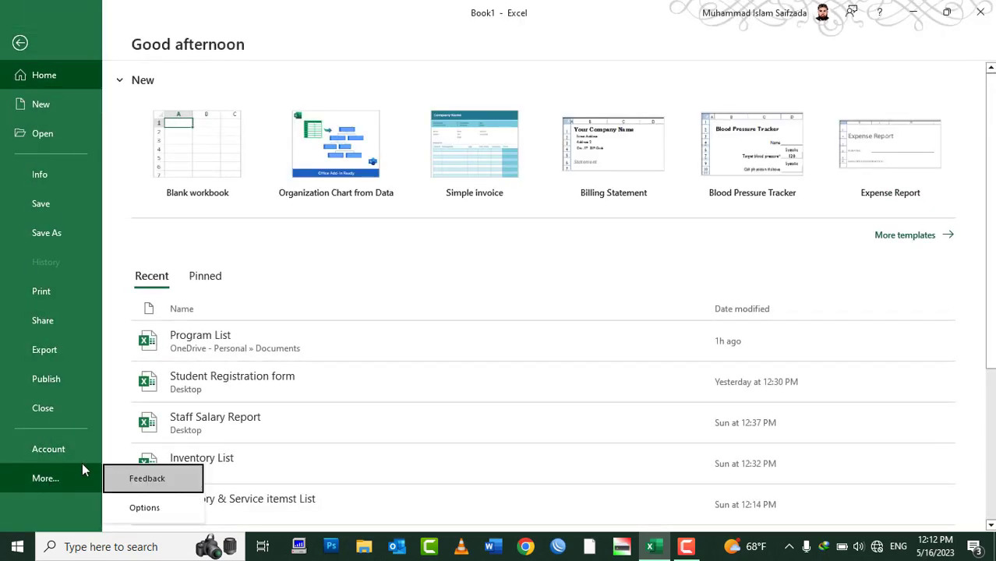
left_click(144, 507)
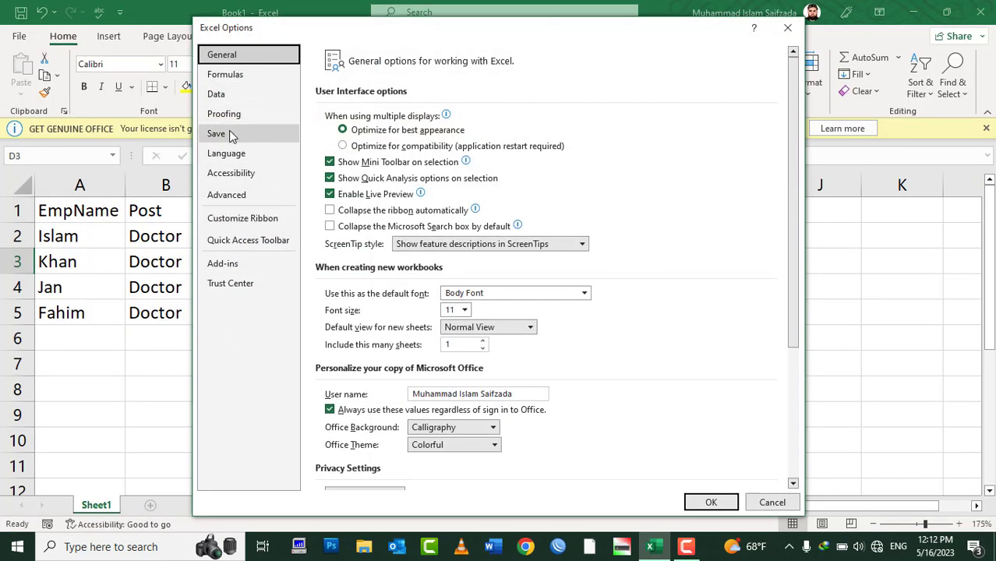
left_click(229, 133)
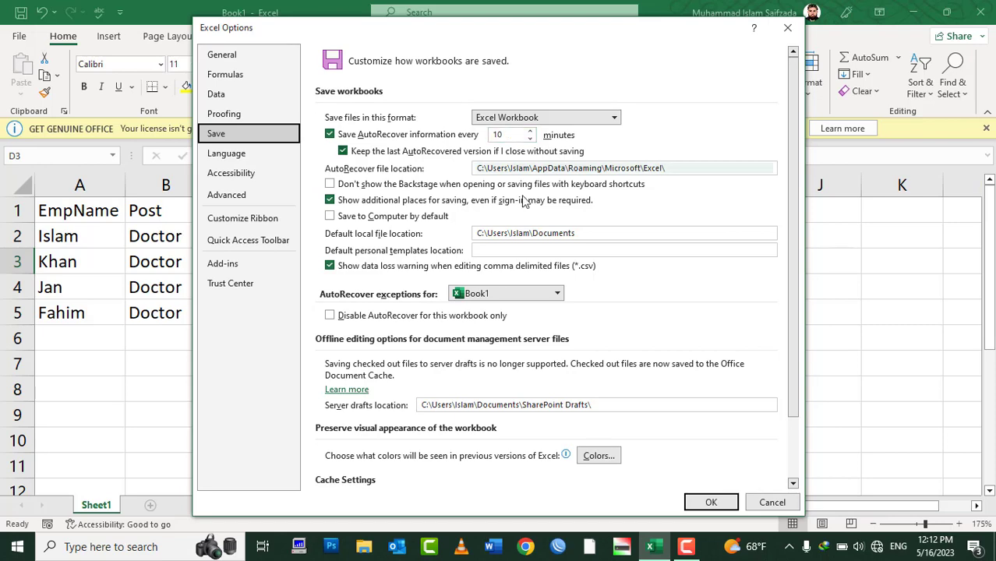
left_click(787, 504)
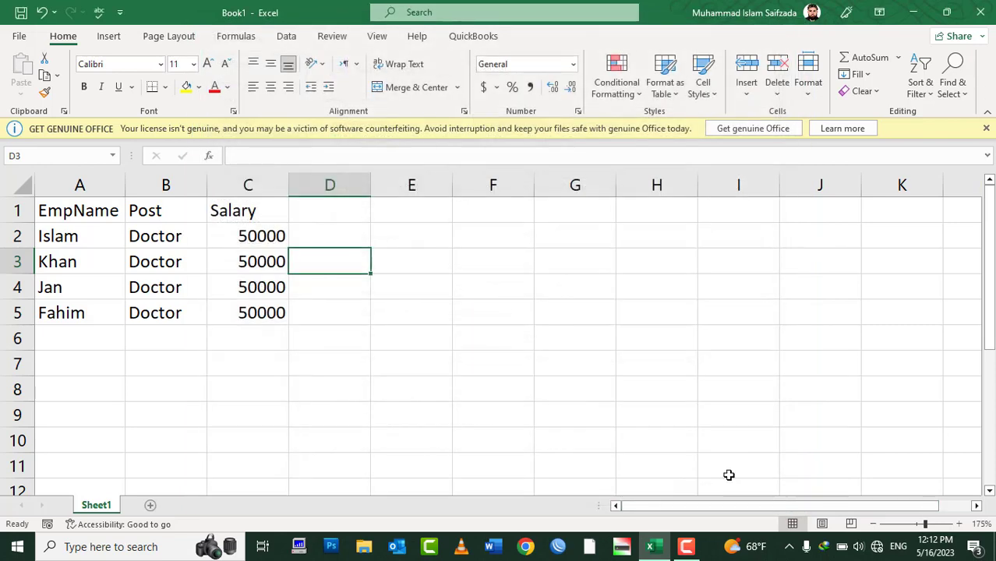
left_click(17, 35)
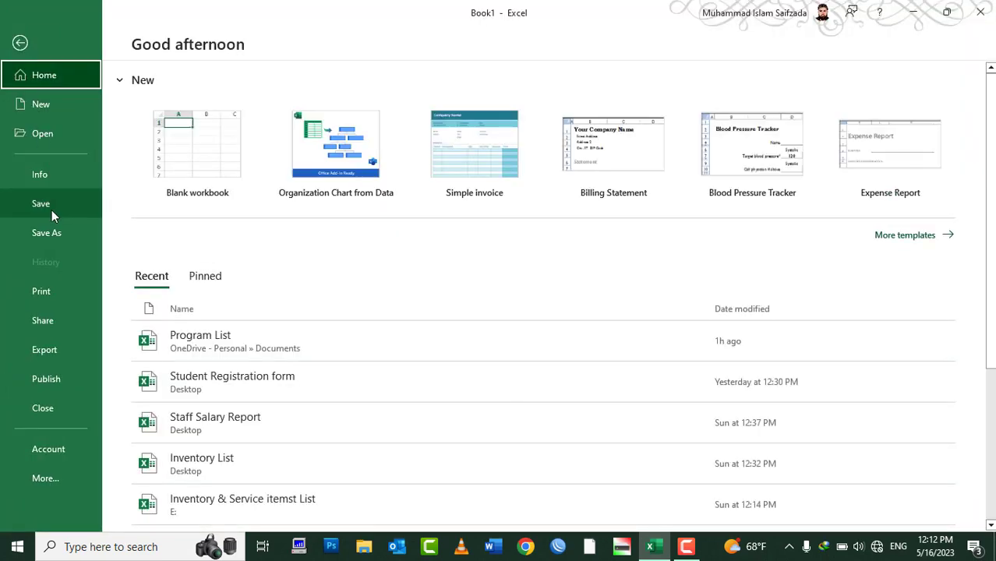
left_click(42, 175)
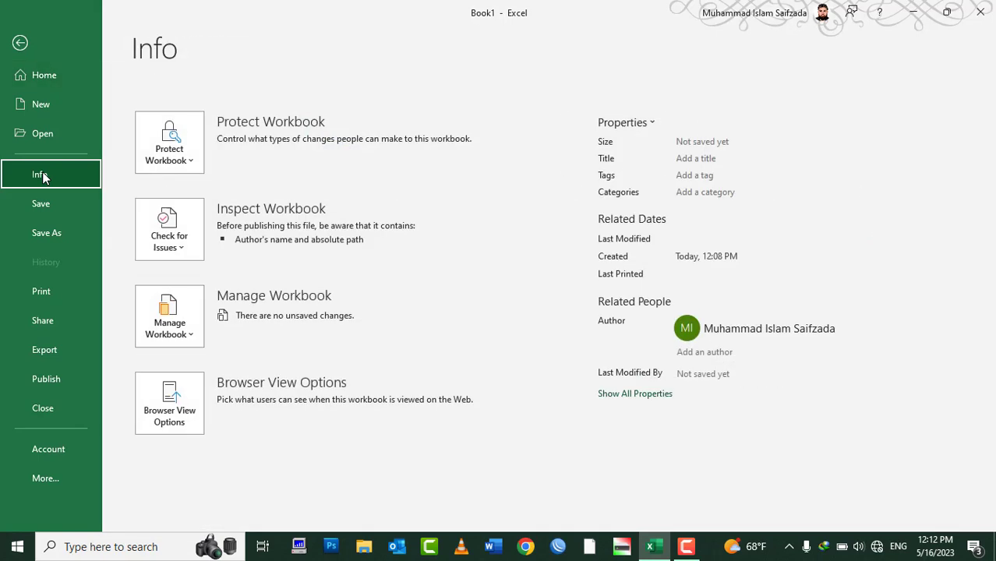
left_click(187, 333)
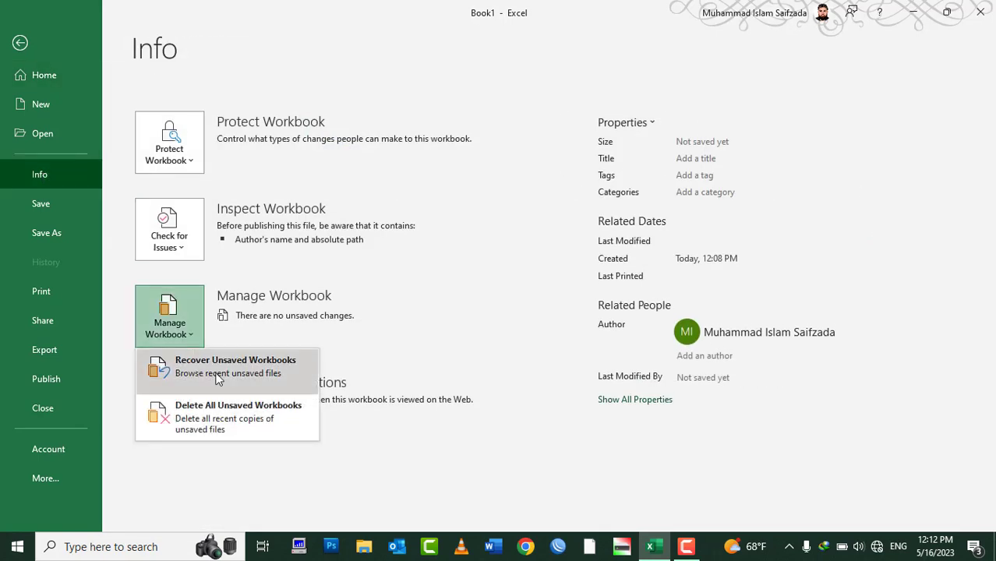
left_click(28, 43)
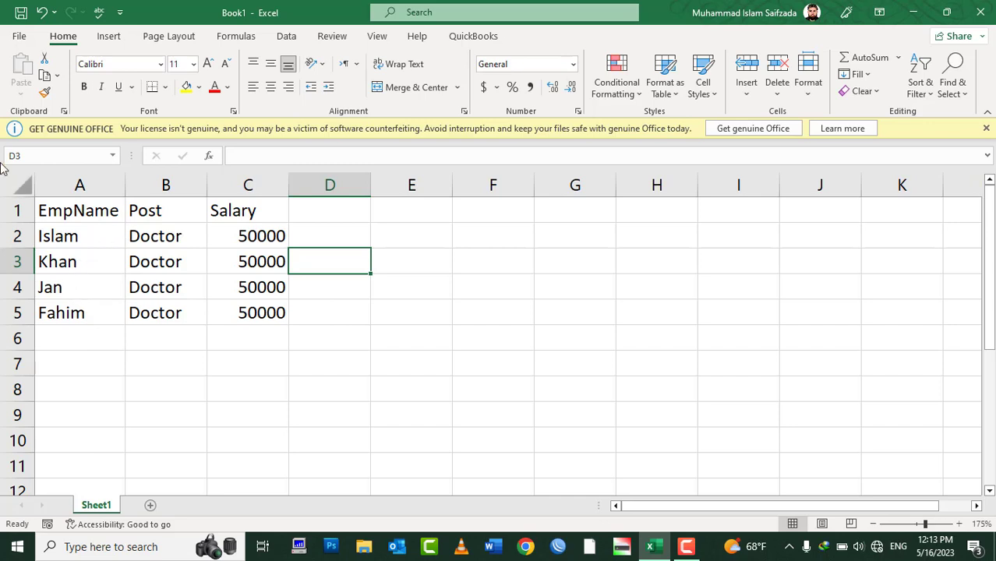
Delete all unsaved workbook copies via File > Info > Manage Workbook, confirming with Yes
left_click(32, 39)
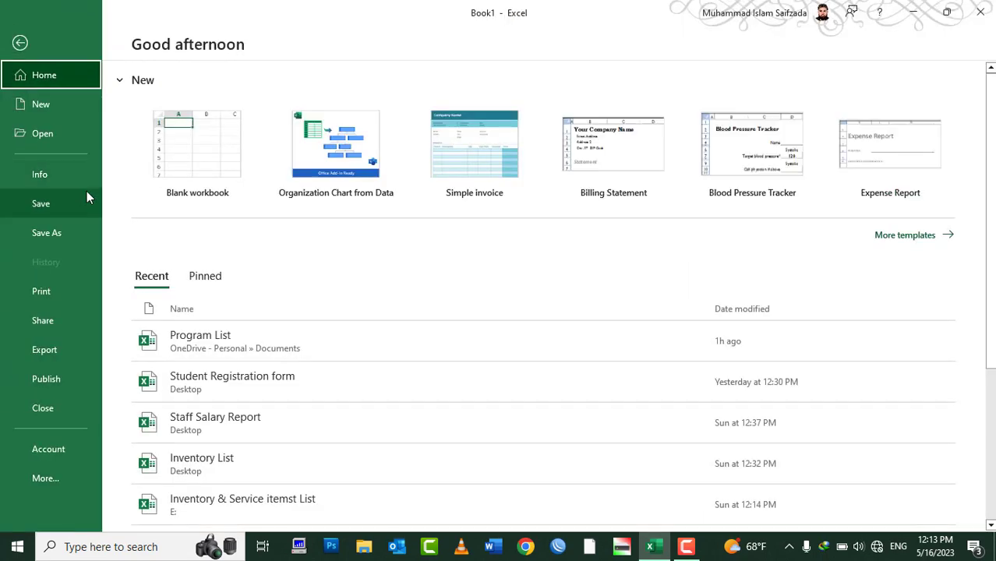
left_click(66, 168)
left_click(171, 310)
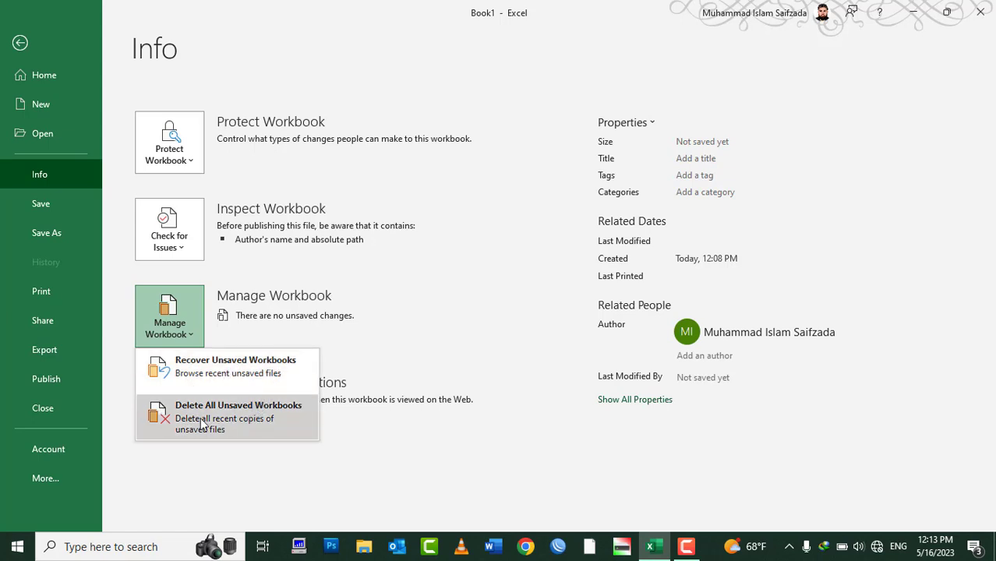
left_click(249, 422)
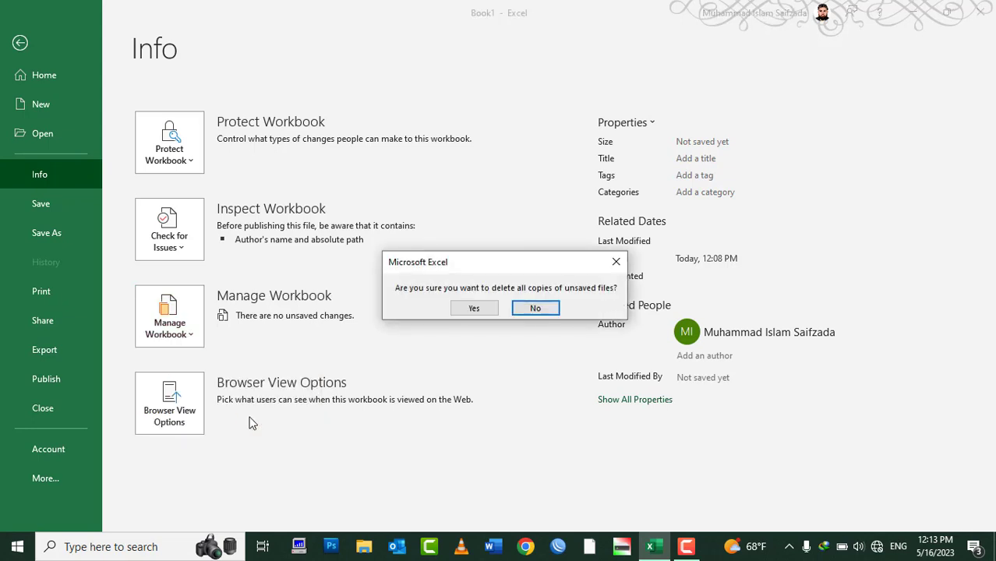
left_click(465, 313)
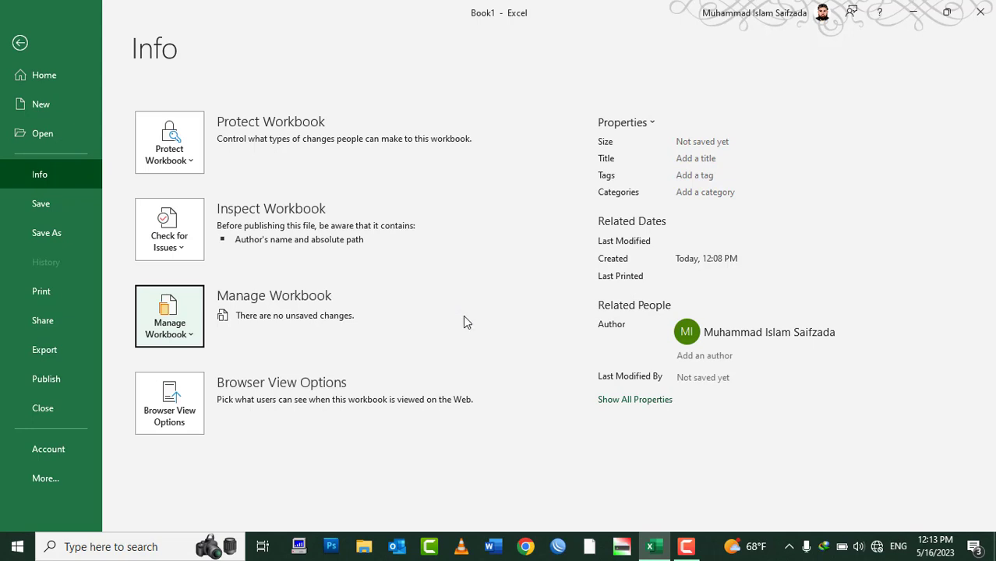
Open Recover Unsaved Workbooks and cancel the Open dialog without opening anything
left_click(175, 333)
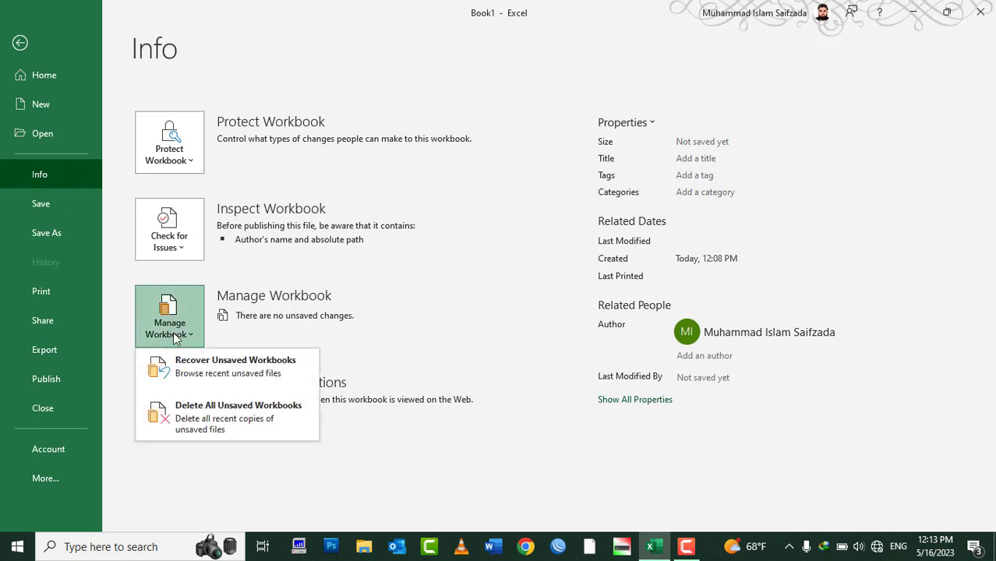
left_click(206, 368)
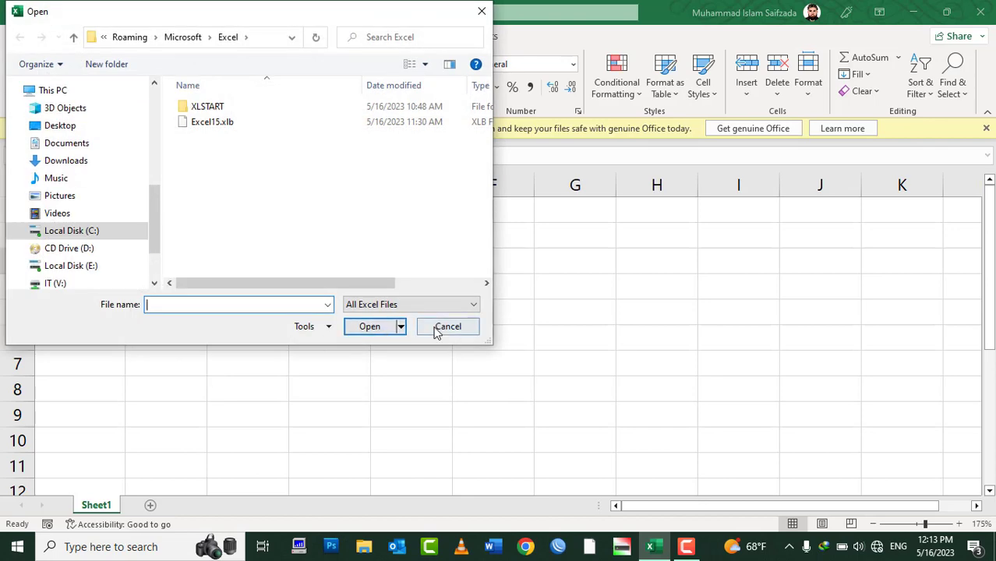
left_click(434, 326)
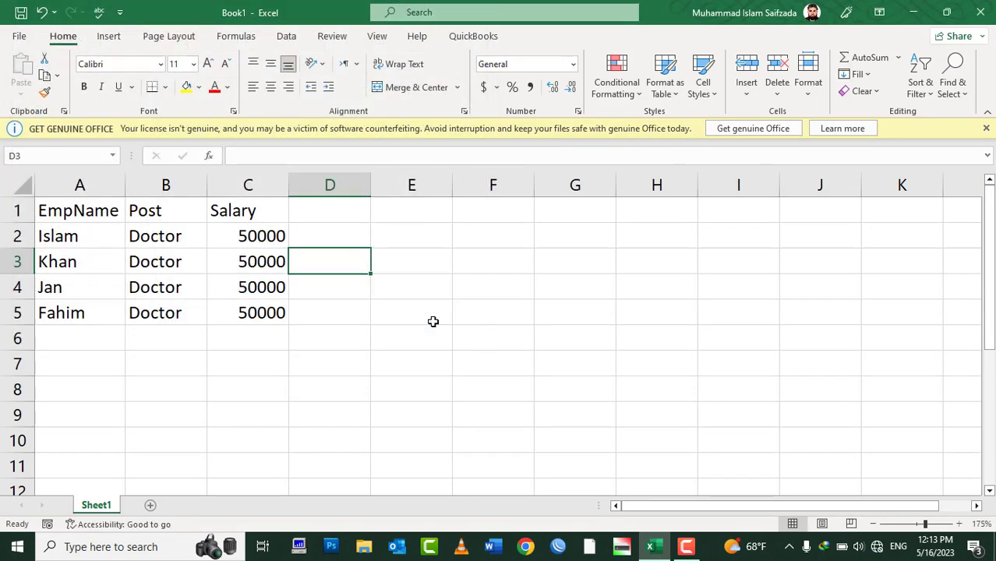
left_click(18, 36)
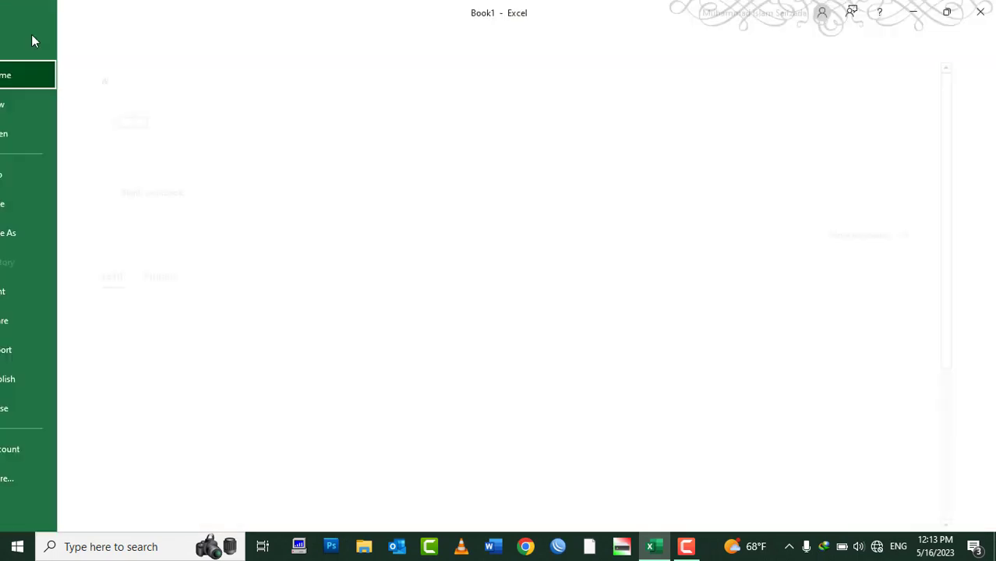
left_click(58, 175)
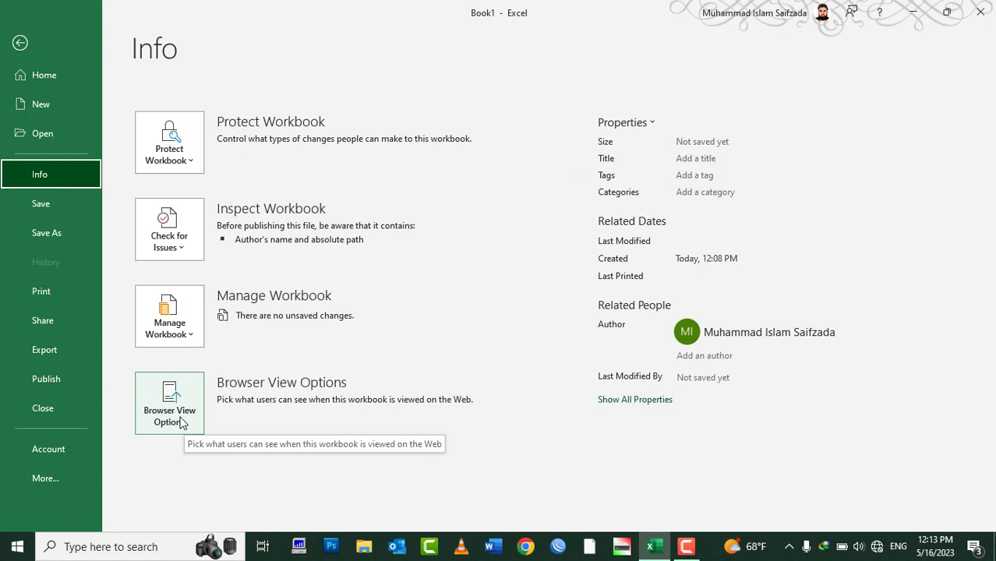
key("Escape")
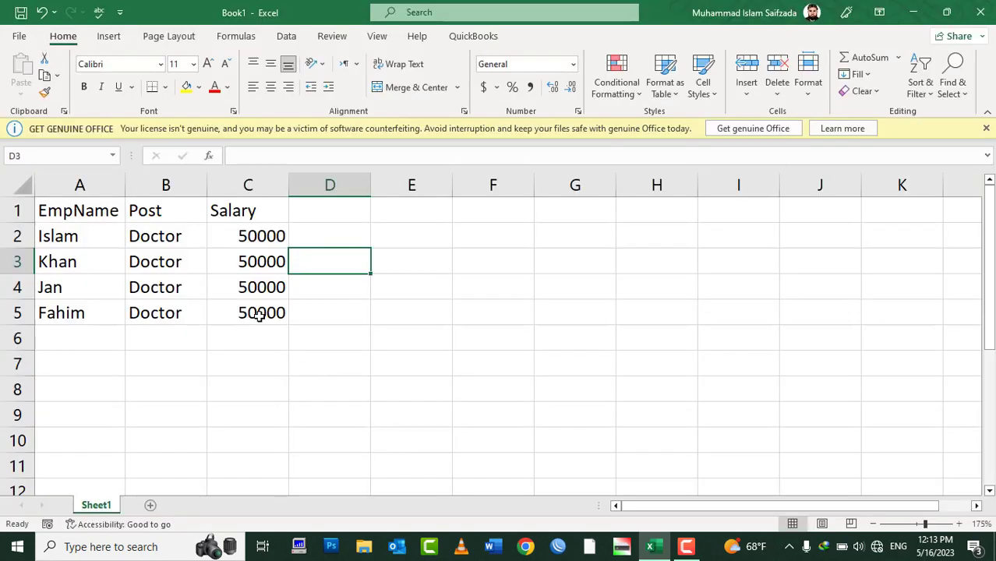
Select the table A1:C5 and rename the Sheet1 tab to 'Employess Information'
left_click(257, 312)
left_click_drag(258, 312, 67, 209)
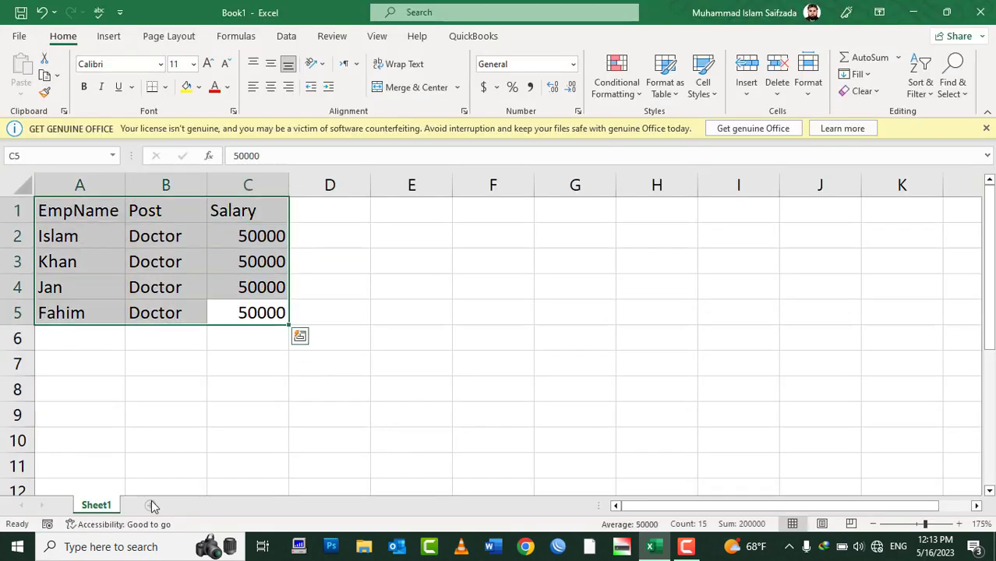
double_click(97, 506)
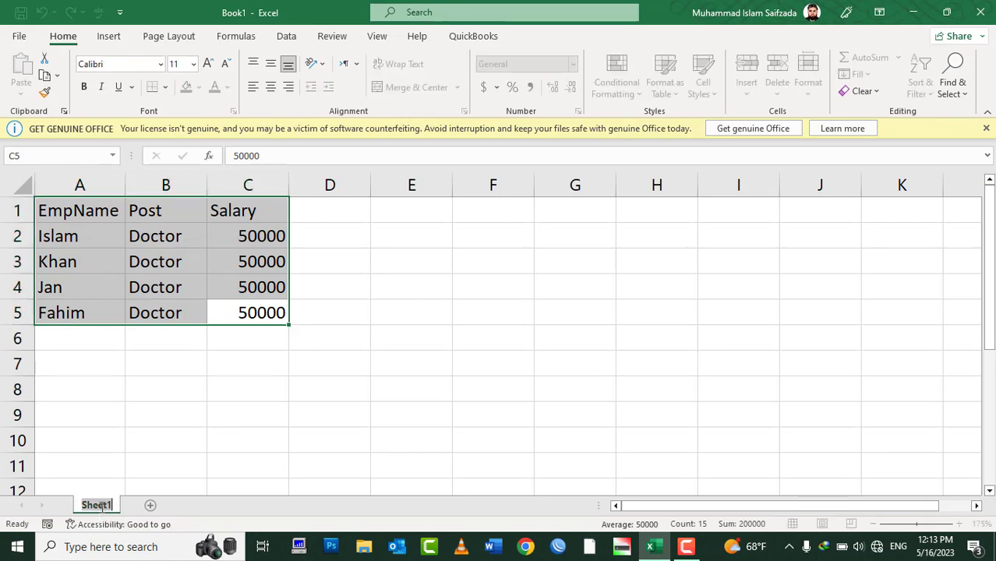
type("EMP")
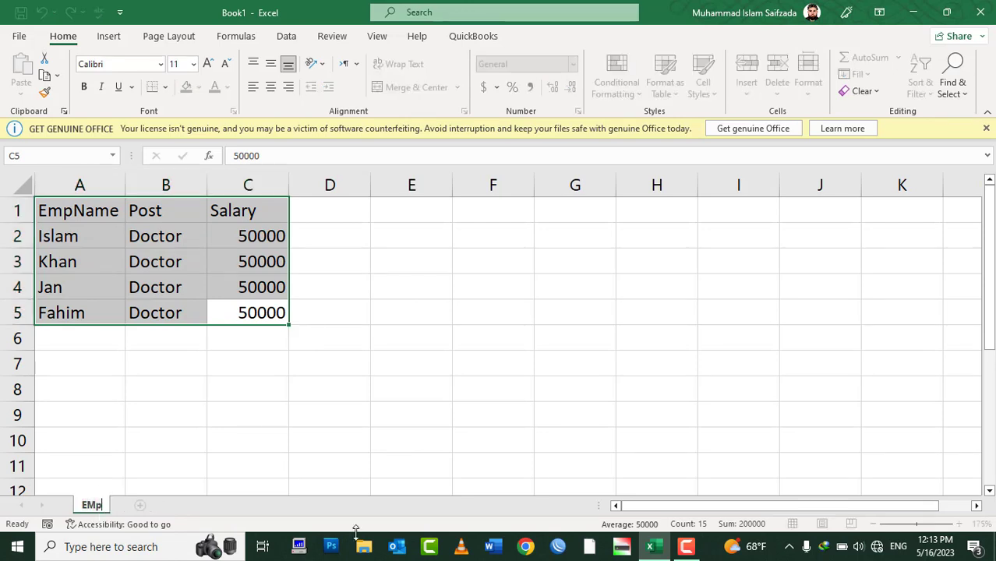
key("BackSpace")
key("BackSpace")
type("mployess")
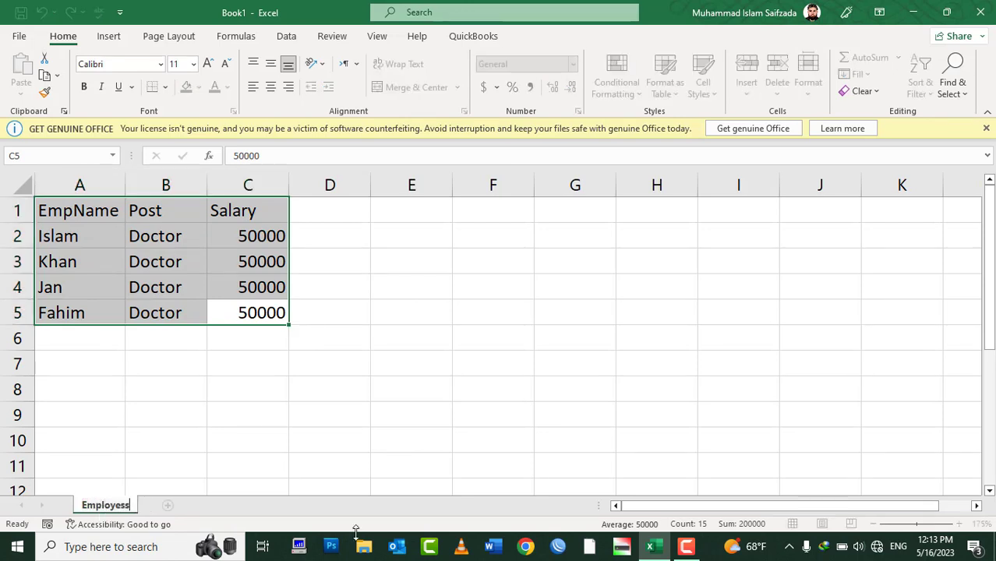
type(" Information")
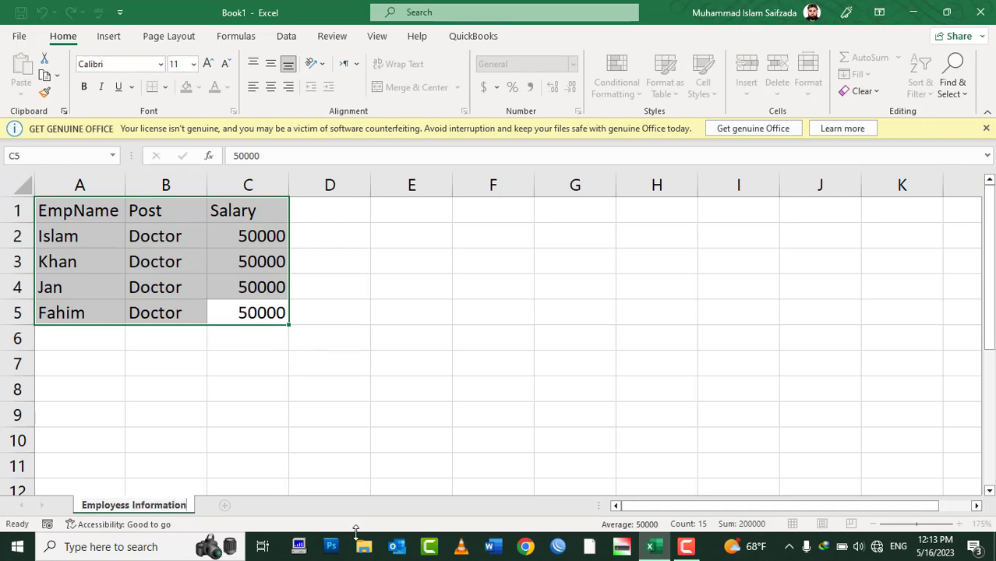
key("Return")
left_click(162, 343)
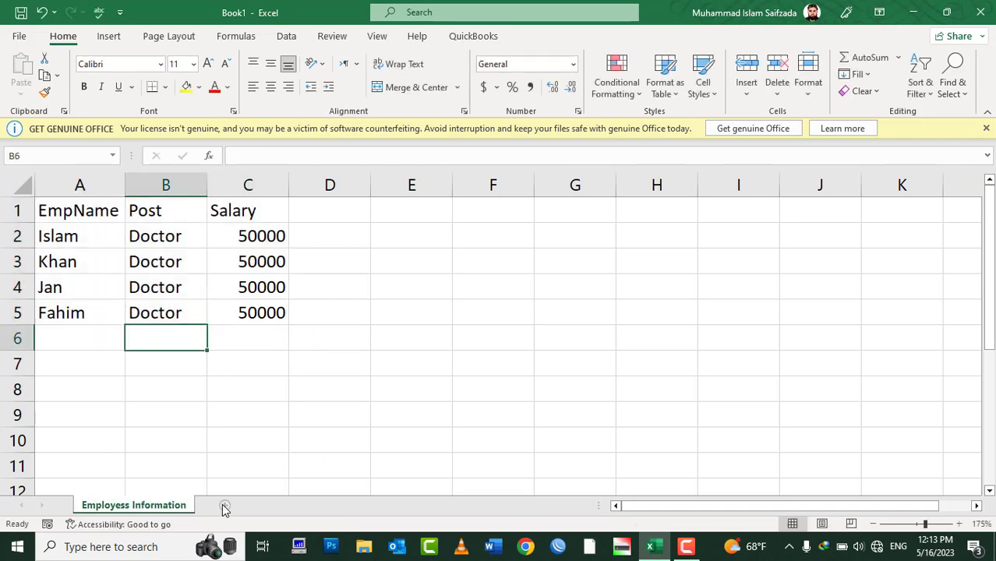
Add a new sheet with headers Item Name, Desc, Cost and Qty, and autofit column A
left_click(224, 505)
scroll(62, 214, "up", 5)
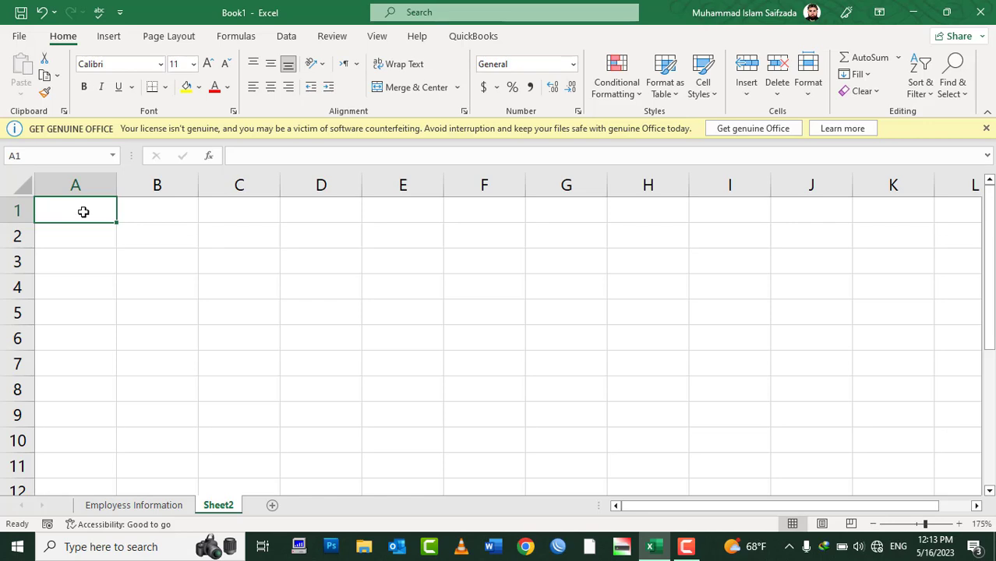
type("Ite")
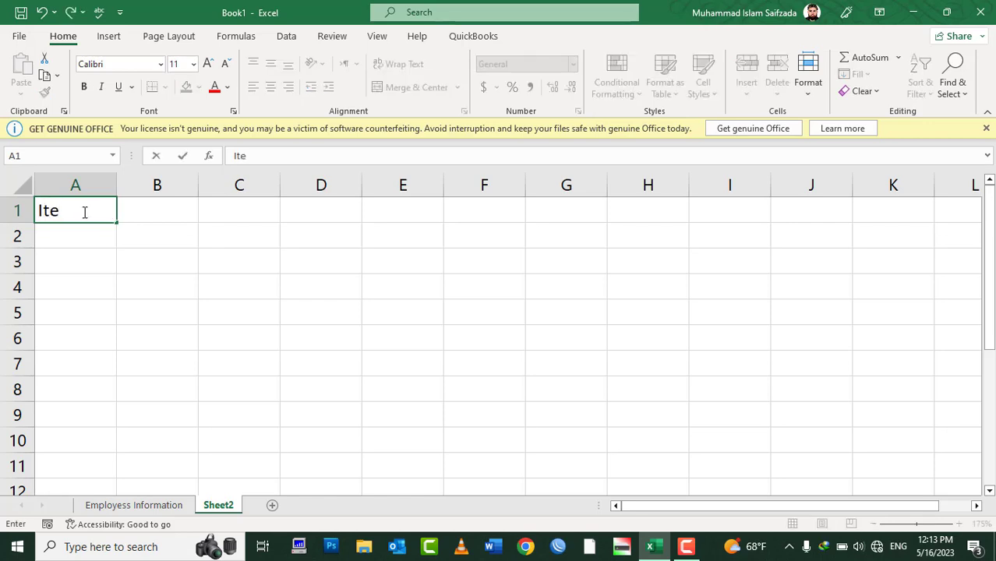
type("m Name")
key("Tab")
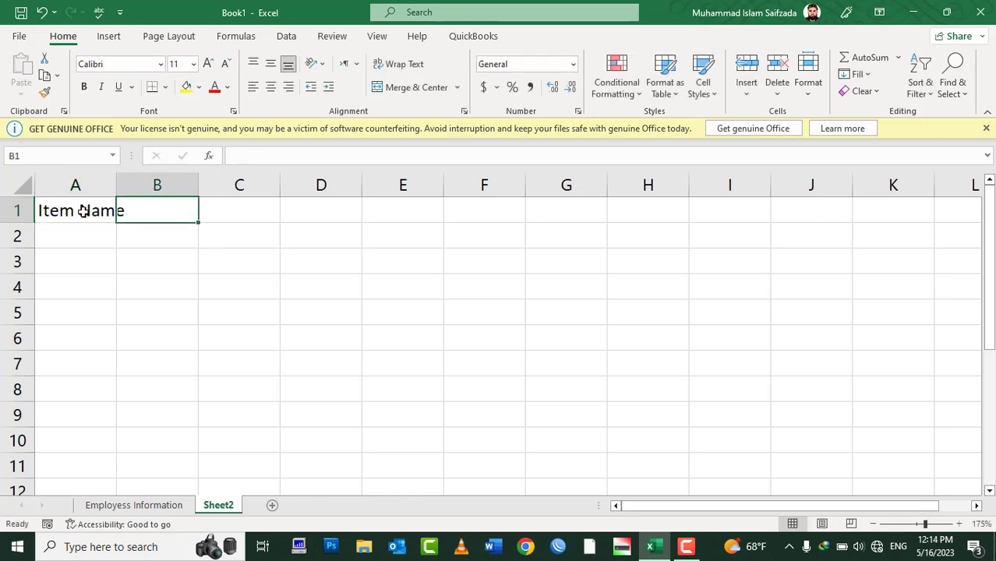
type("Desc")
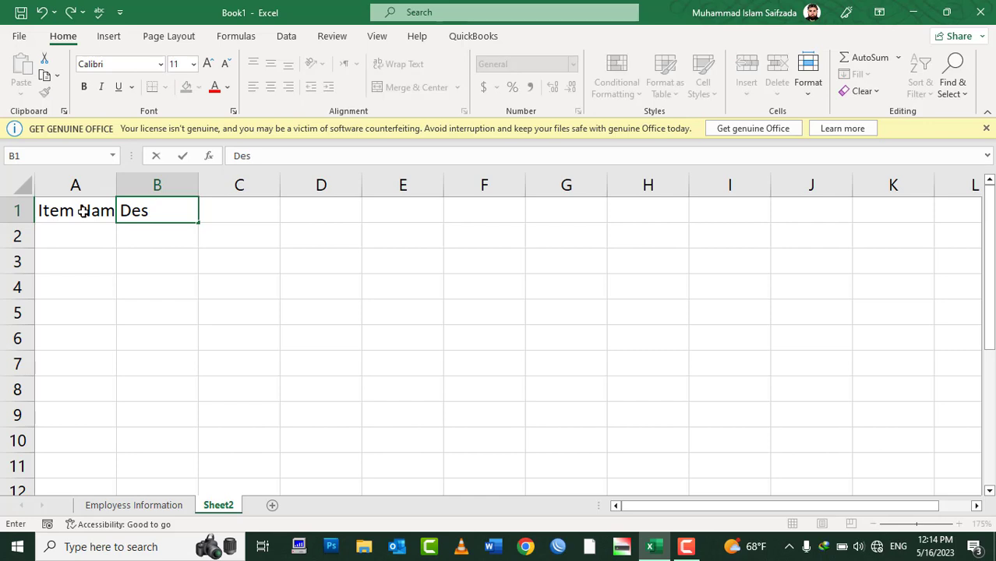
key("Tab")
type("Cost")
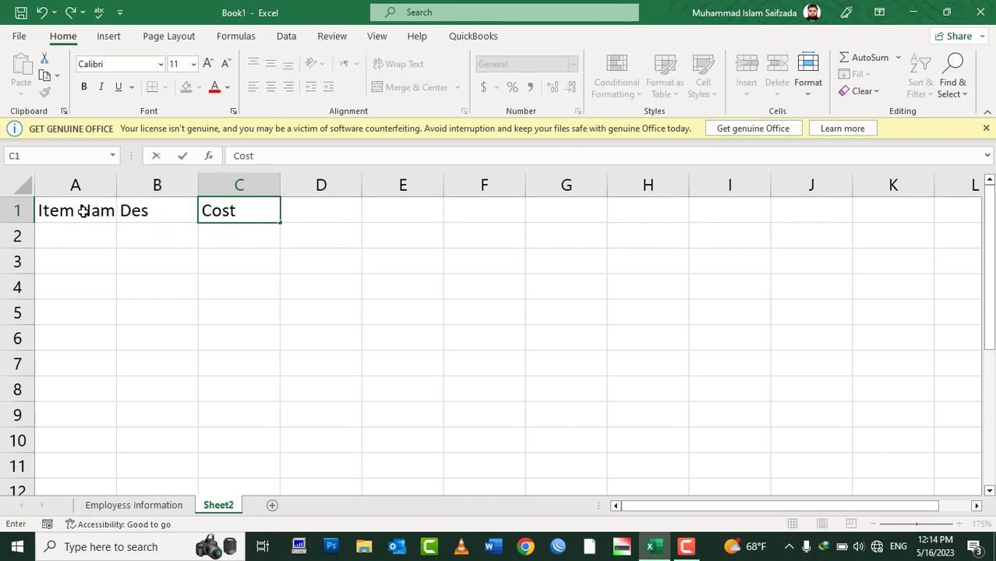
key("Tab")
type("Qty")
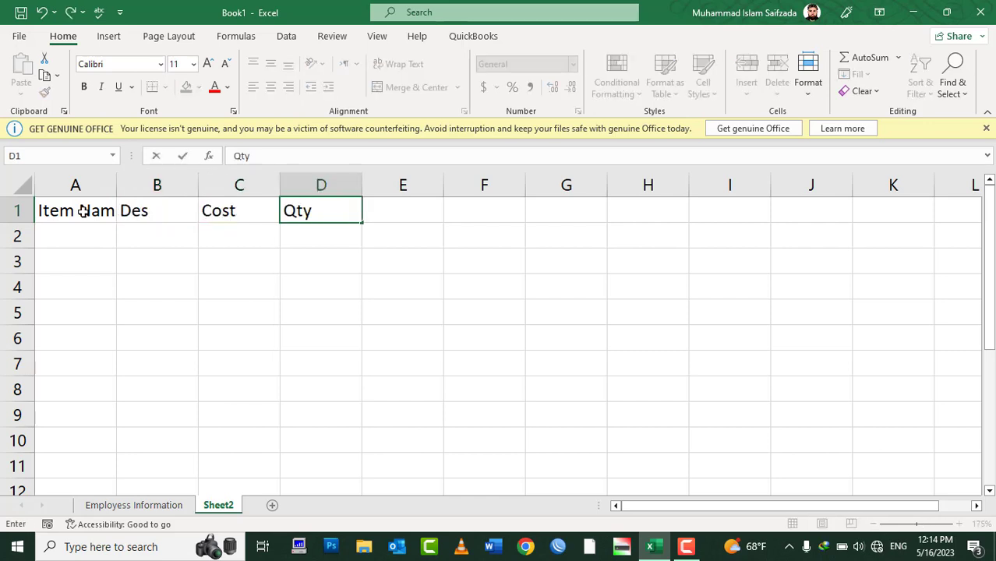
left_click(121, 185)
double_click(117, 186)
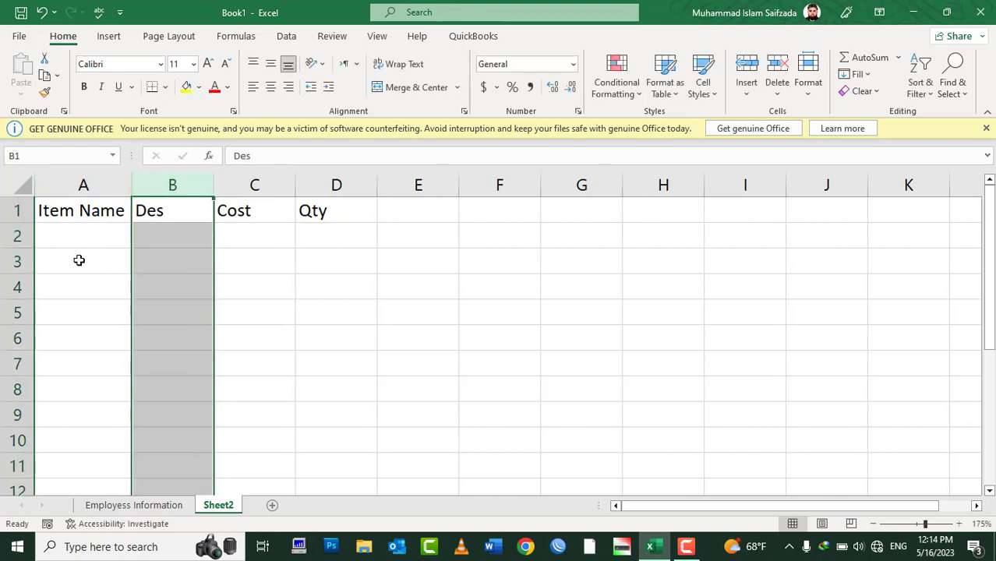
Enter the items CPU, Monitor and Speaker in A2:A4
left_click(87, 229)
type("CPU")
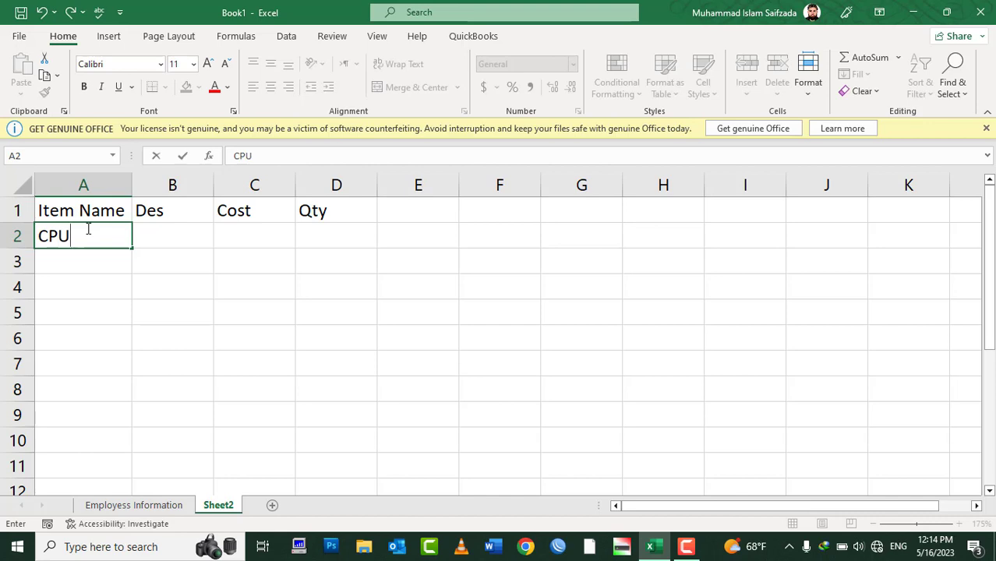
key("Return")
type("Moniot")
key("BackSpace")
key("BackSpace")
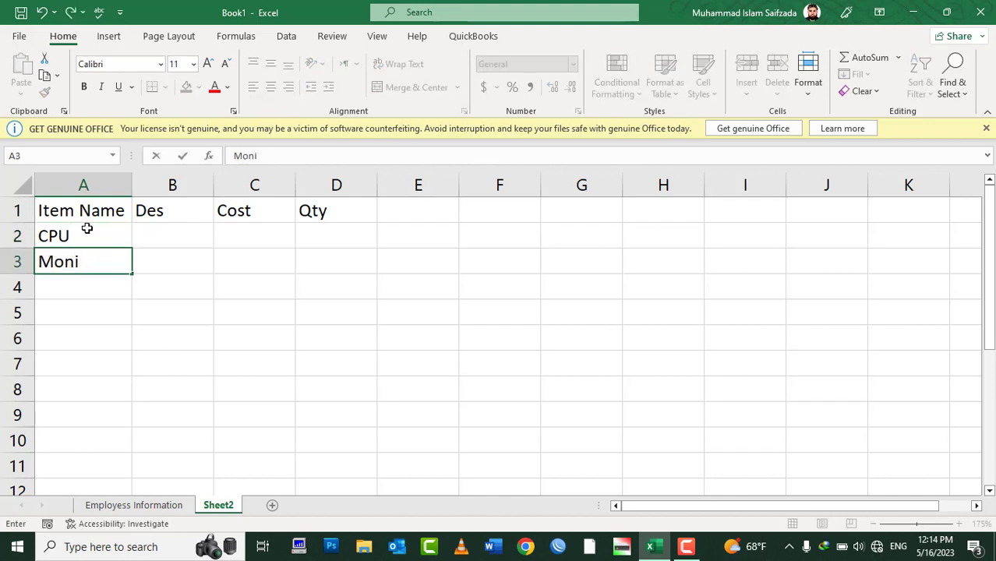
type("tor")
key("Return")
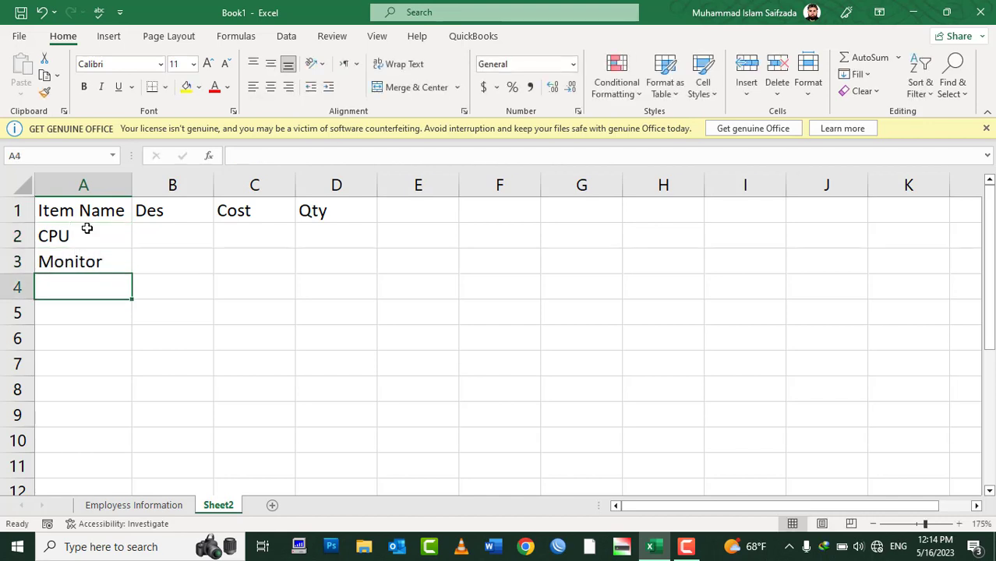
type("Spe")
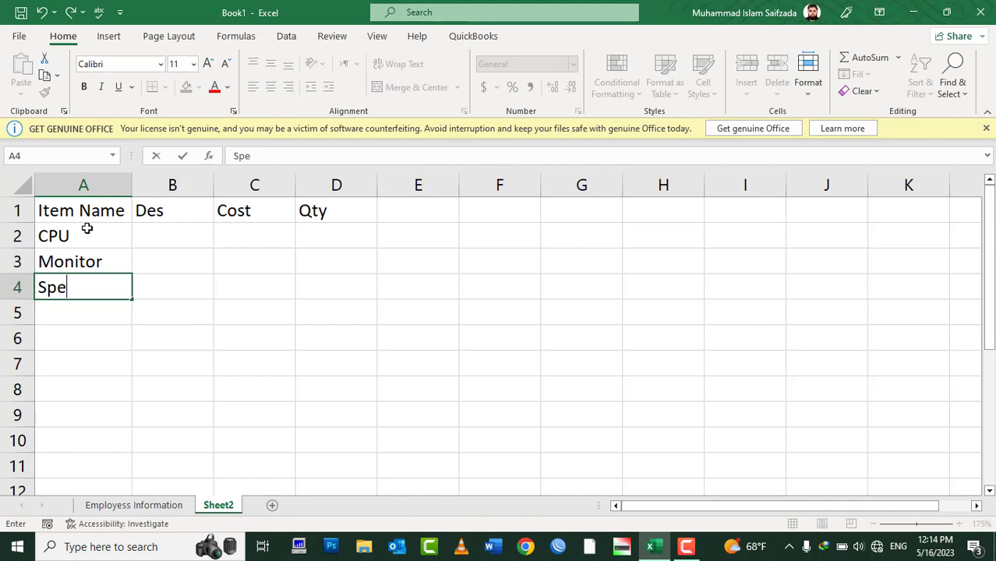
key("BackSpace")
type("keaker")
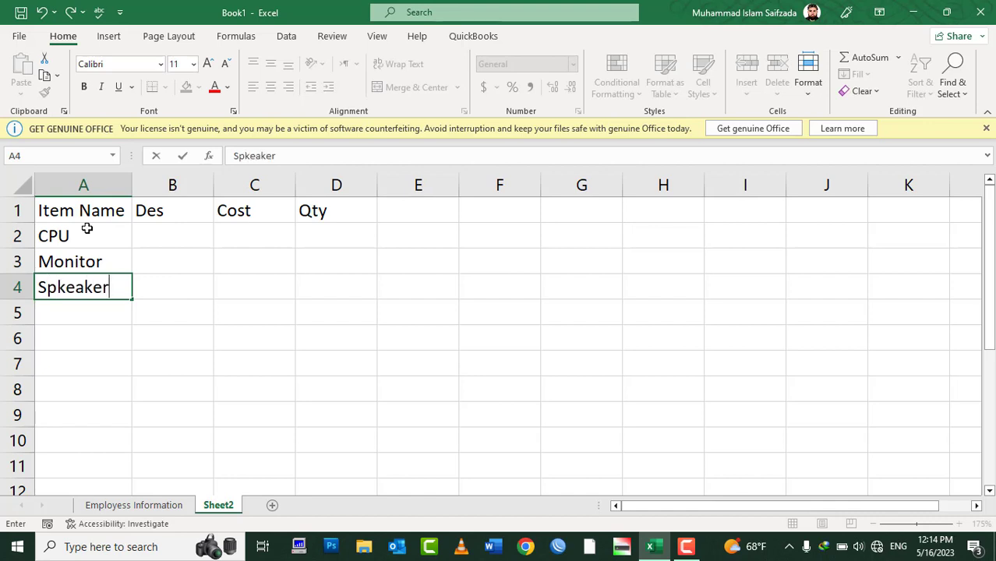
key("BackSpace")
key("BackSpace")
key("BackSpace")
key("BackSpace")
key("BackSpace")
key("BackSpace")
type("eak")
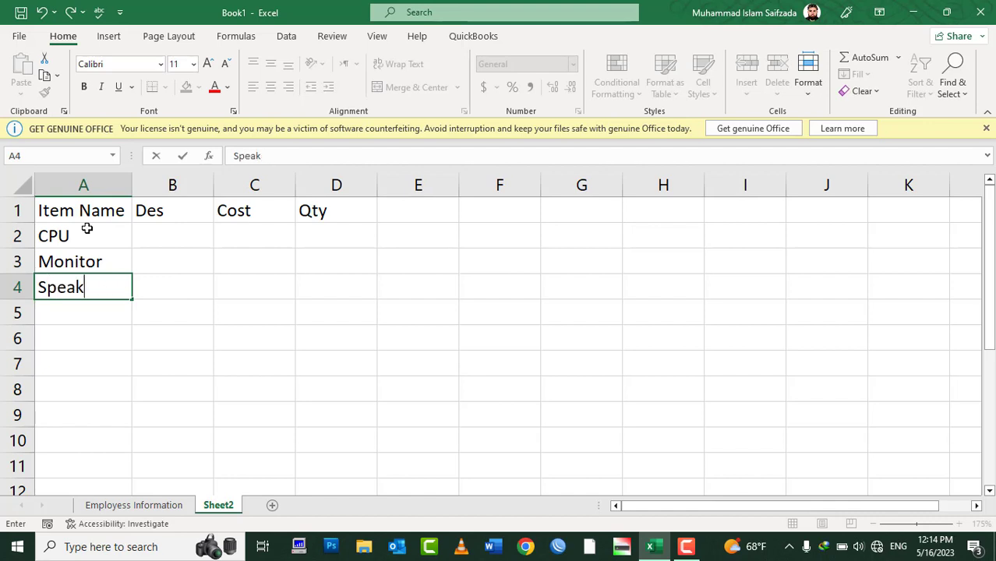
type("er")
key("Tab")
Enter Intel in B2 and fill it down through B4
key("Up")
key("Up")
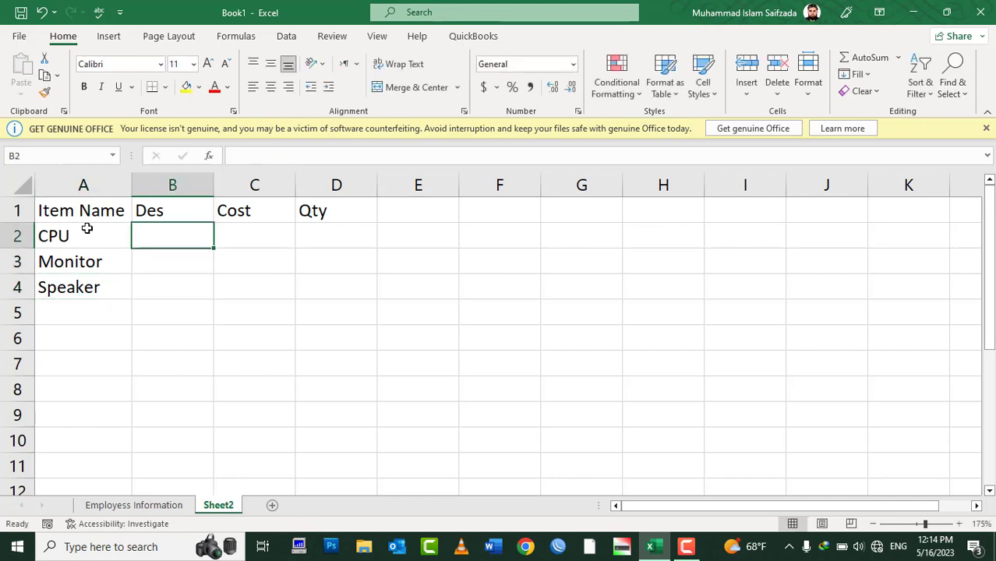
type("ll")
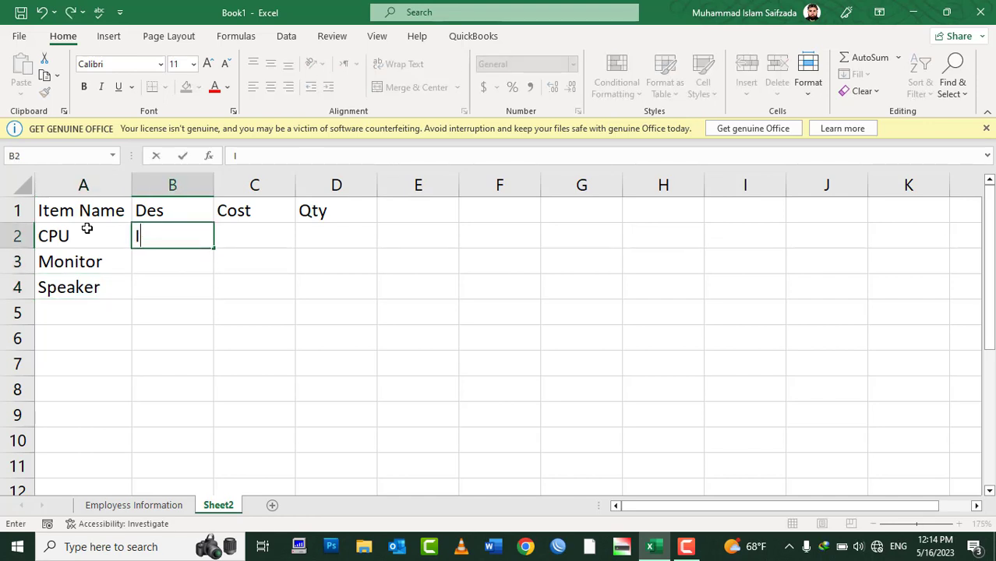
type("nter")
key("BackSpace")
type("l")
key("shift+Down")
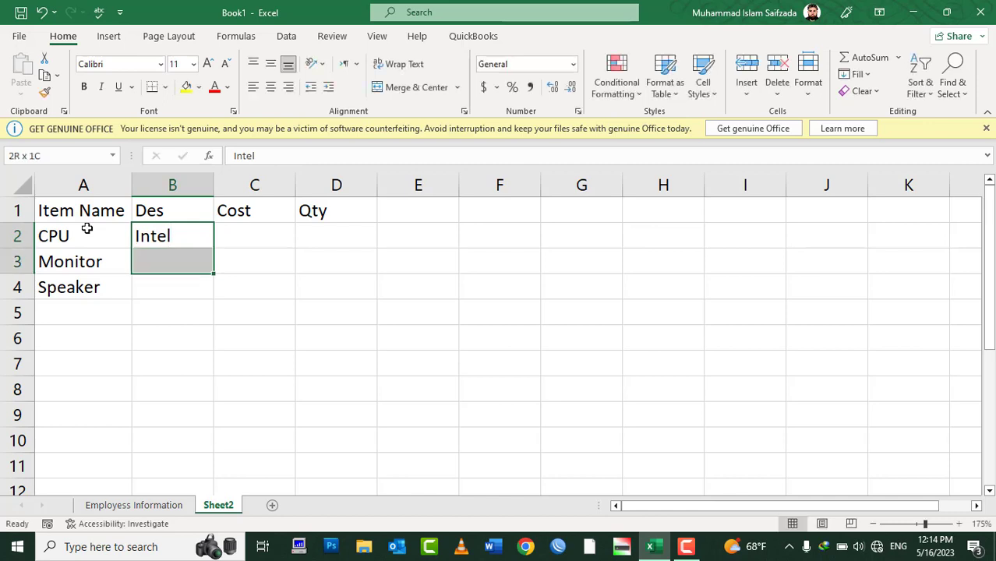
key("shift+Down")
key("ctrl+d")
key("ctrl+q")
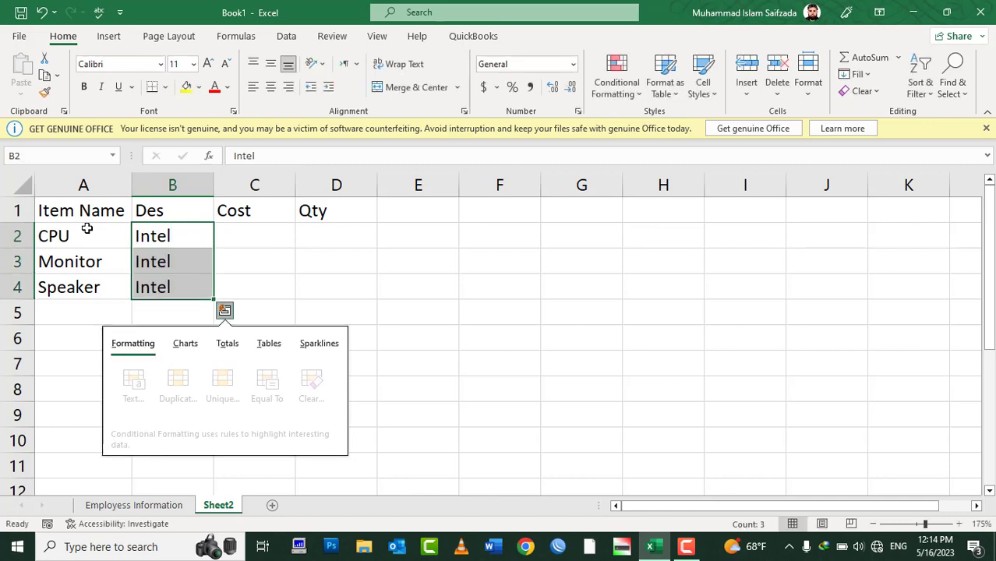
key("Right")
key("Right")
Fill 2000 into C2:C4 and 10 into D2:D4
key("Left")
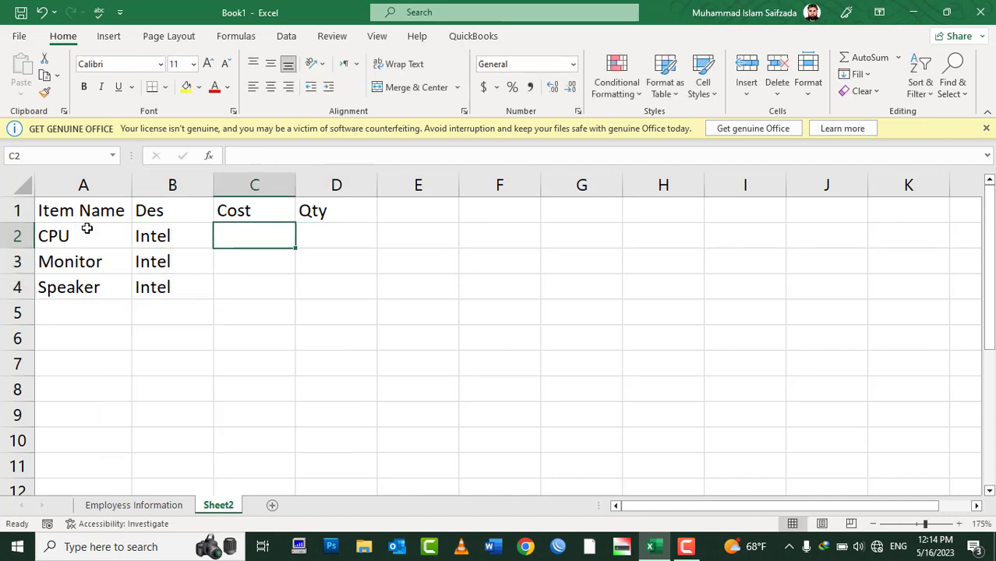
key("shift+Down")
key("shift+Down")
type("2000")
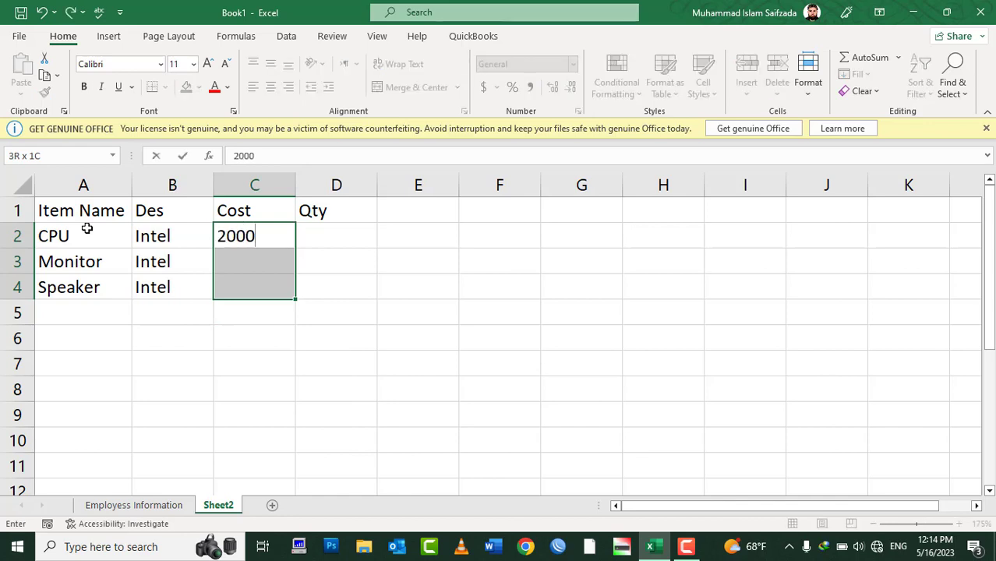
key("ctrl+Return")
key("Right")
key("shift+Down")
key("shift+Down")
type("1")
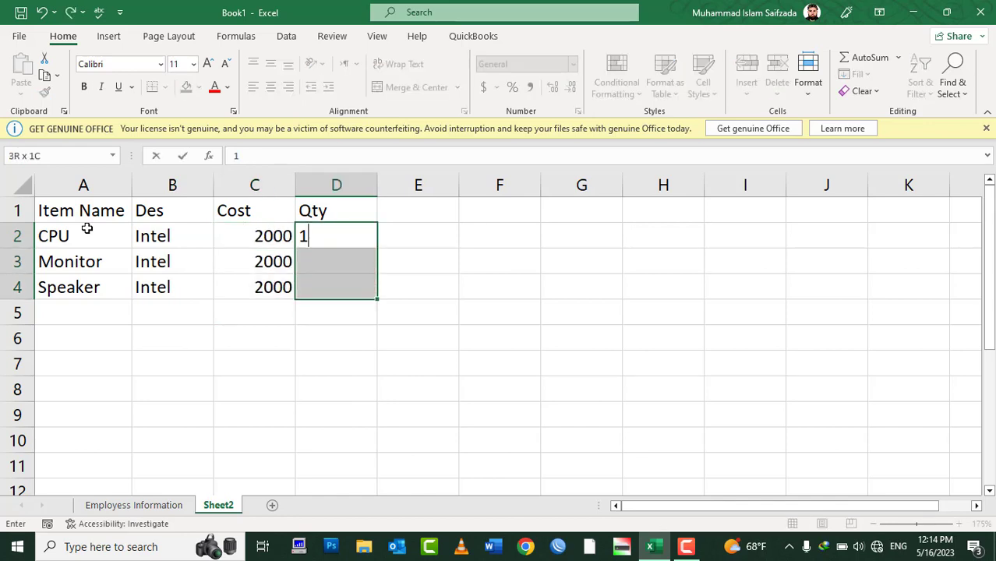
key("ctrl+Return")
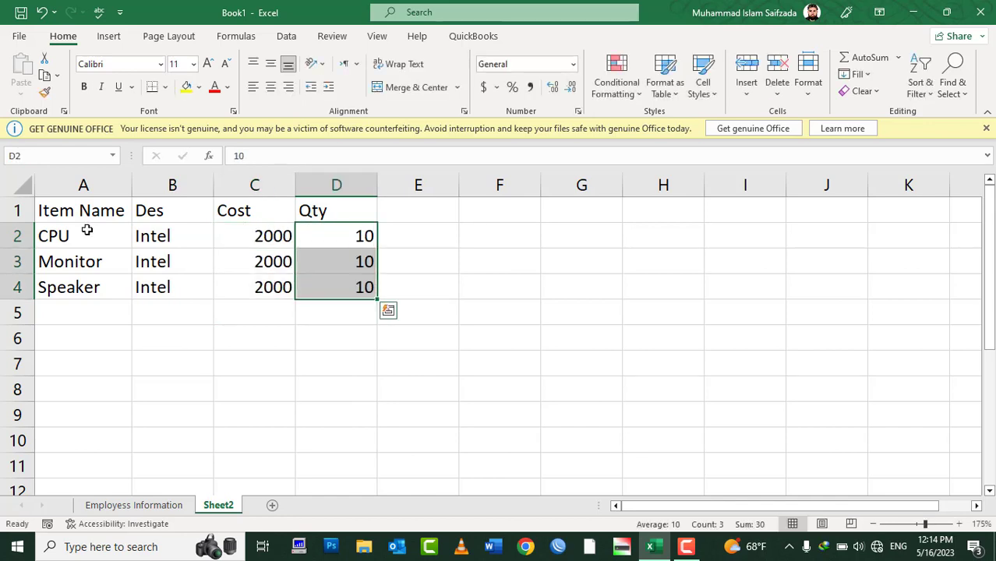
Rename the Sheet2 tab to 'Inventory Information'
double_click(218, 506)
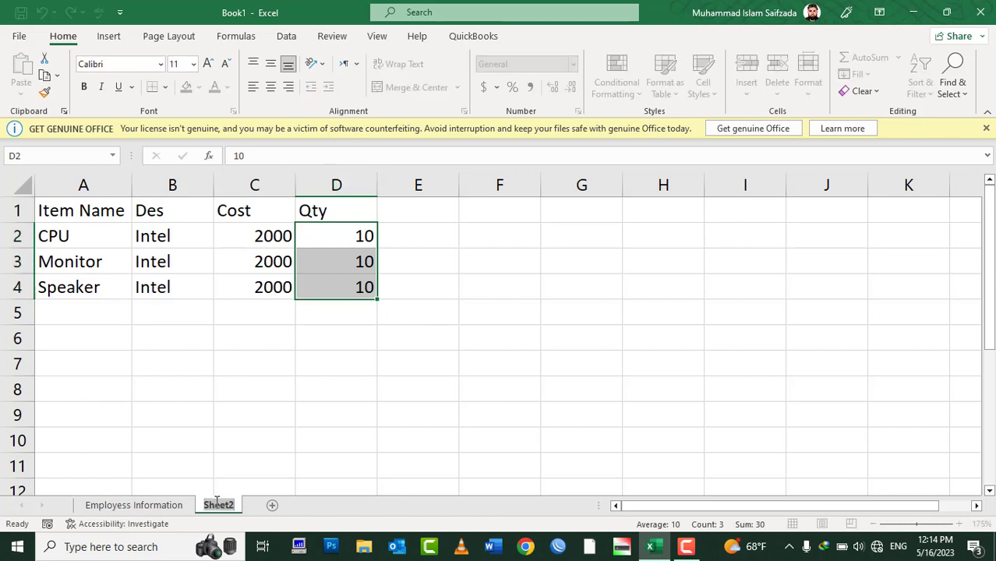
type("Inventory")
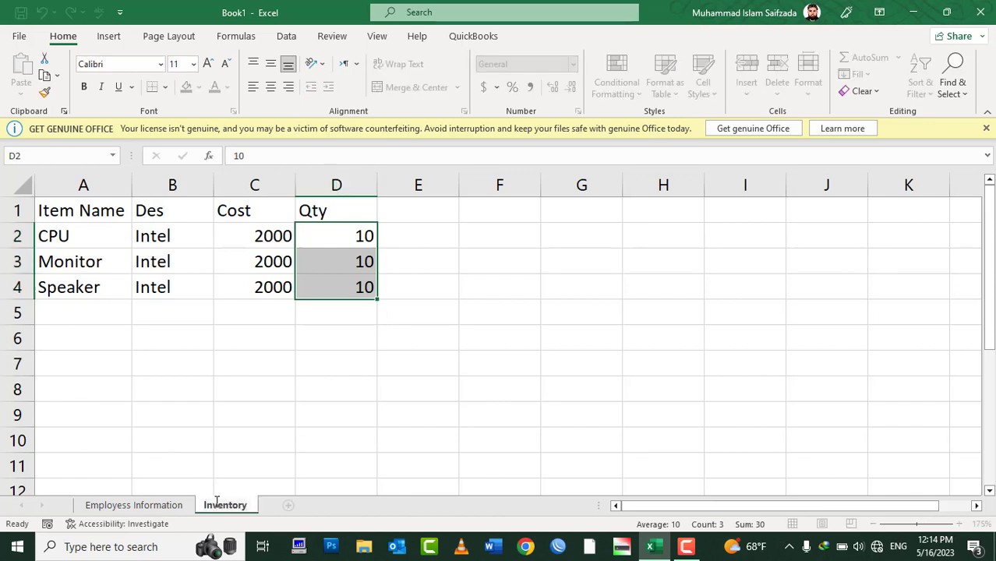
type(" Inforam")
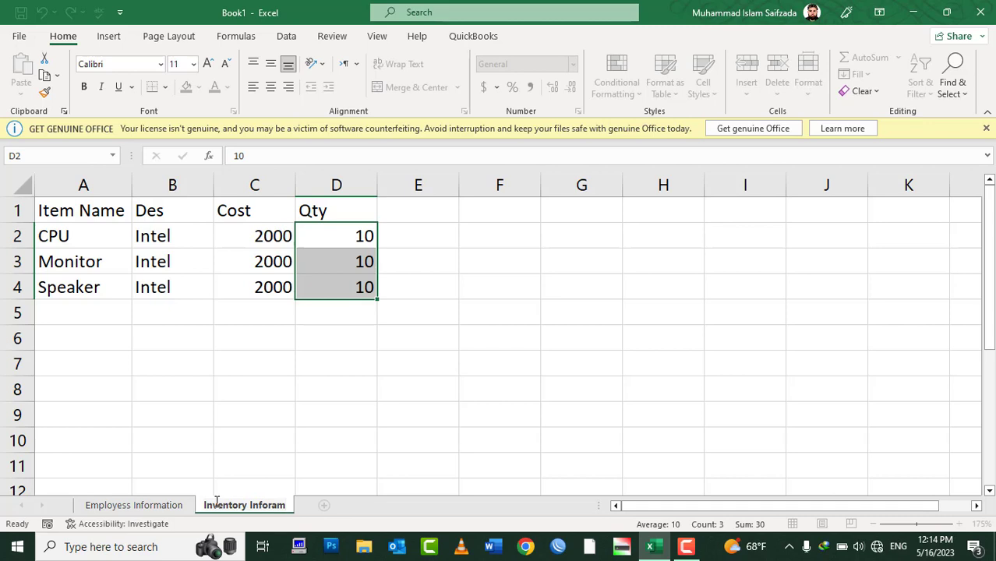
key("BackSpace")
key("BackSpace")
type("mation")
key("Return")
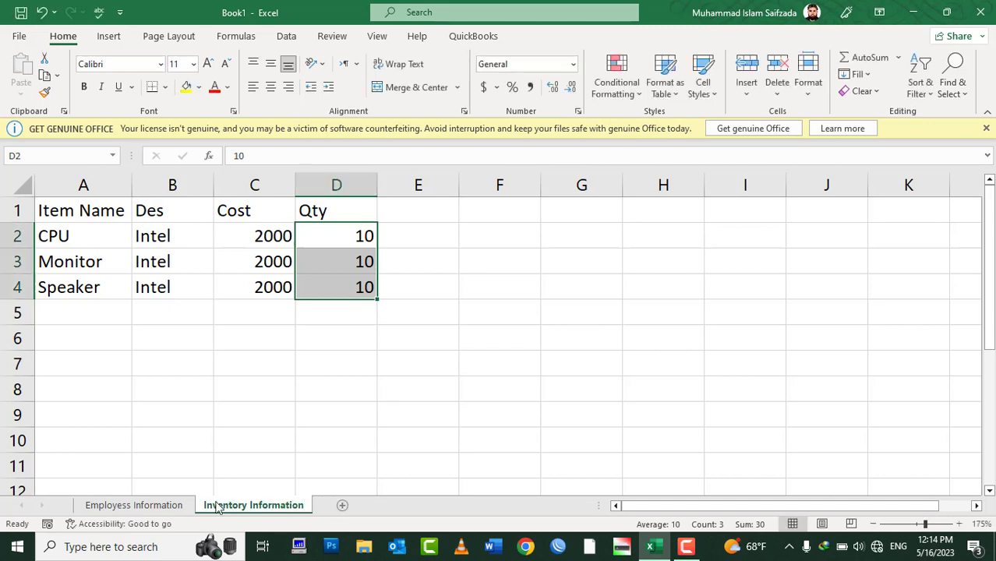
Select cell B2, then switch back to the Employess Information sheet
left_click(267, 260)
left_click(171, 236)
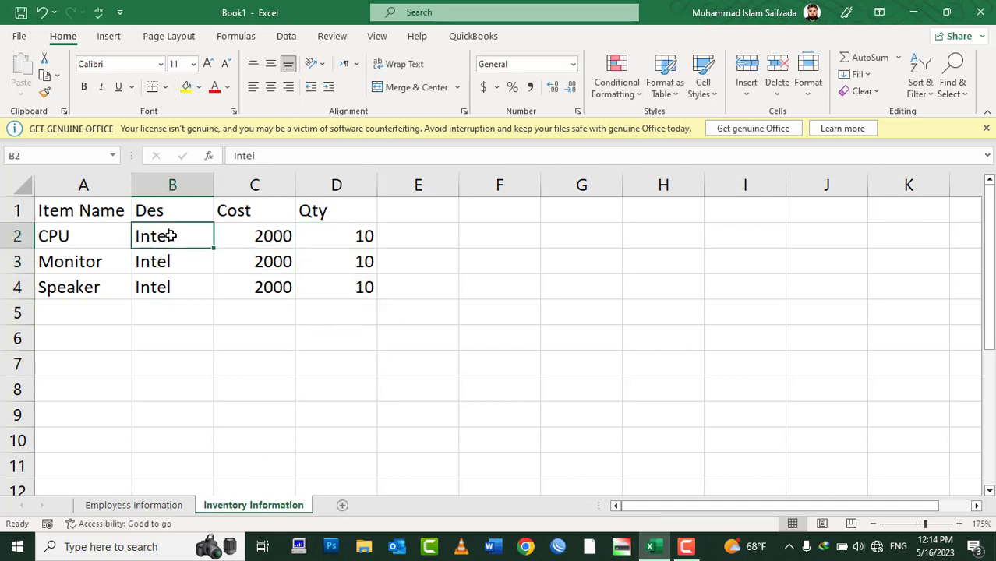
left_click(136, 505)
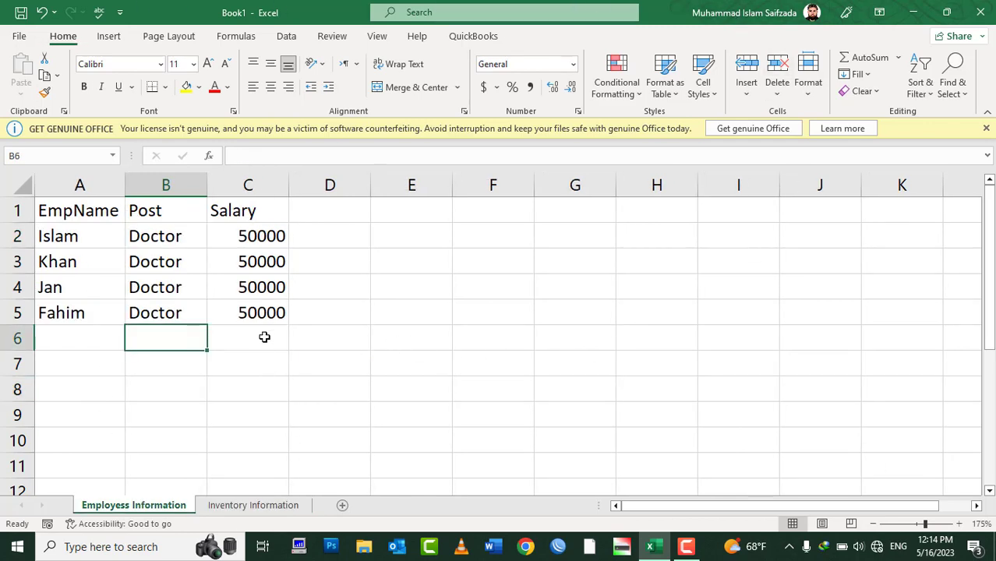
Save the workbook to the Desktop under the file name 'Information'
left_click(24, 36)
left_click(46, 233)
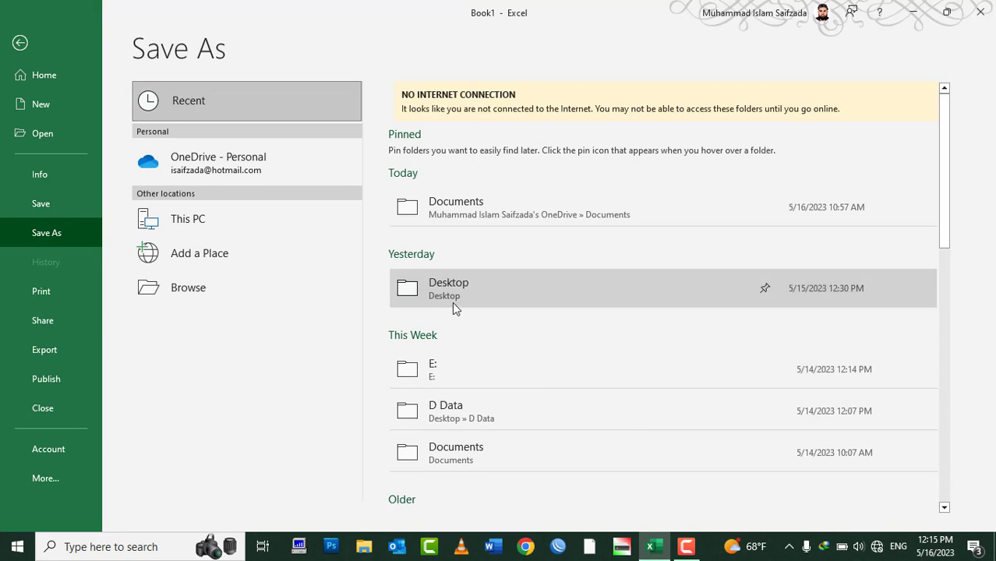
left_click(451, 303)
key("BackSpace")
type("Information")
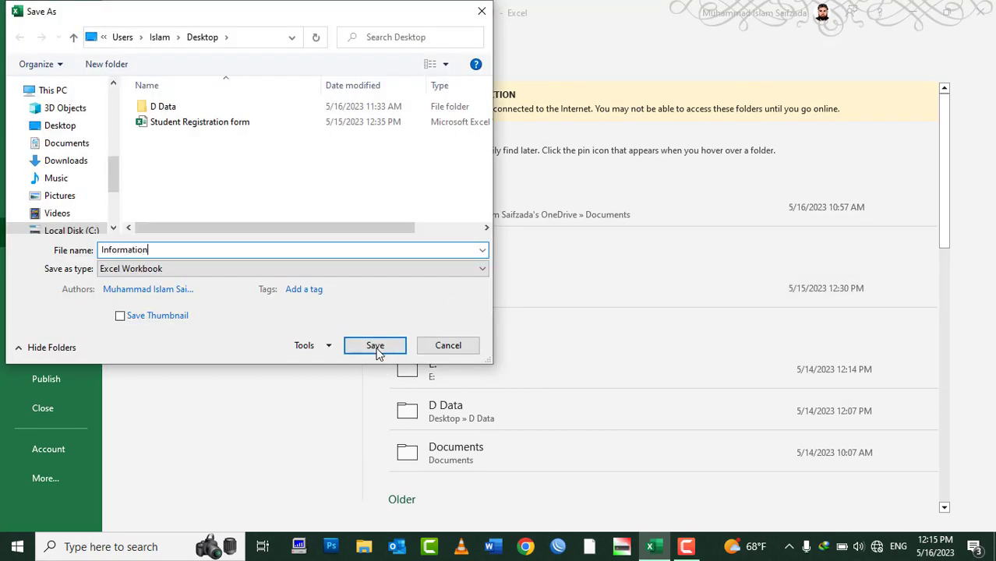
left_click(375, 348)
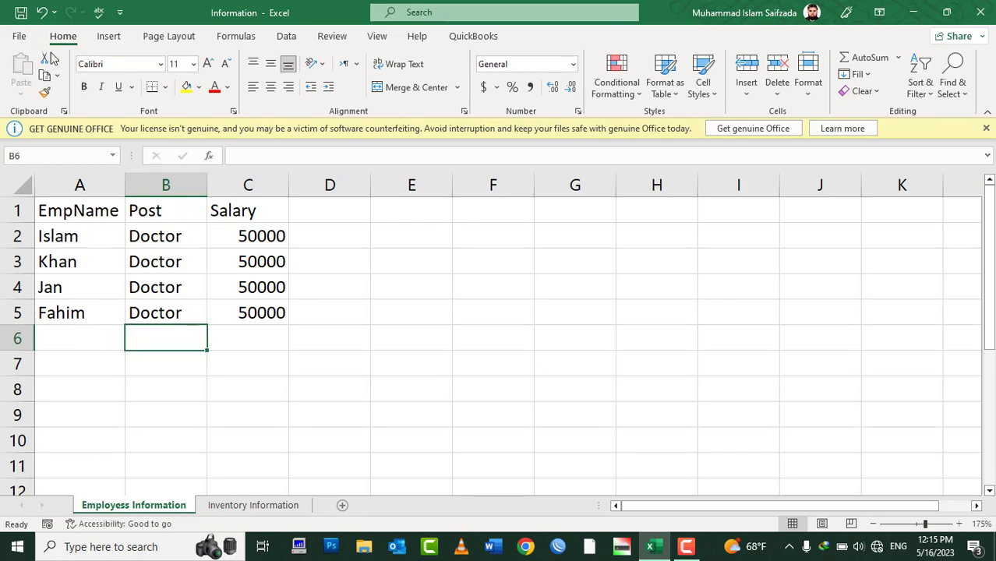
left_click(18, 35)
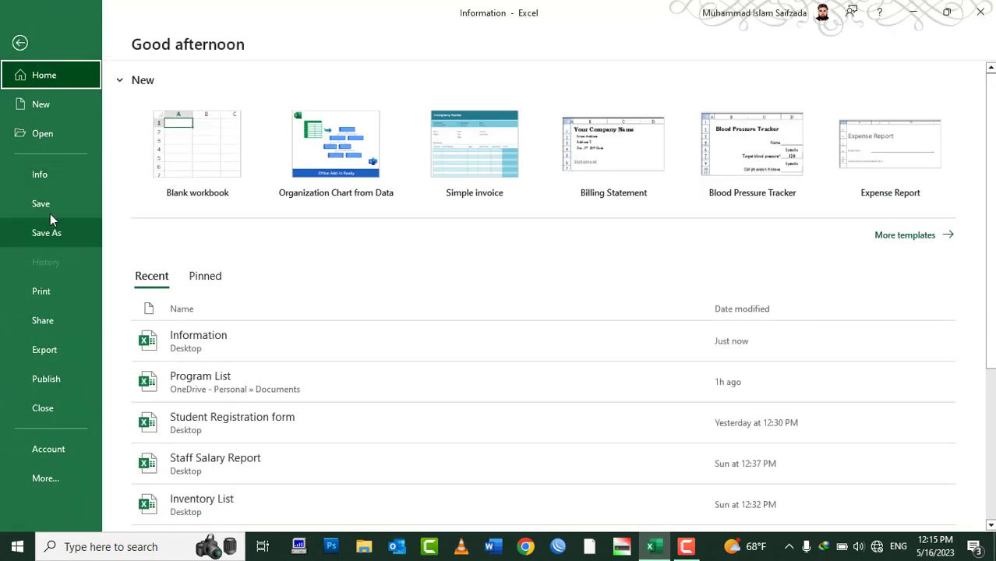
Open the Browser View Options dialog from the Information workbook's Info page
left_click(58, 175)
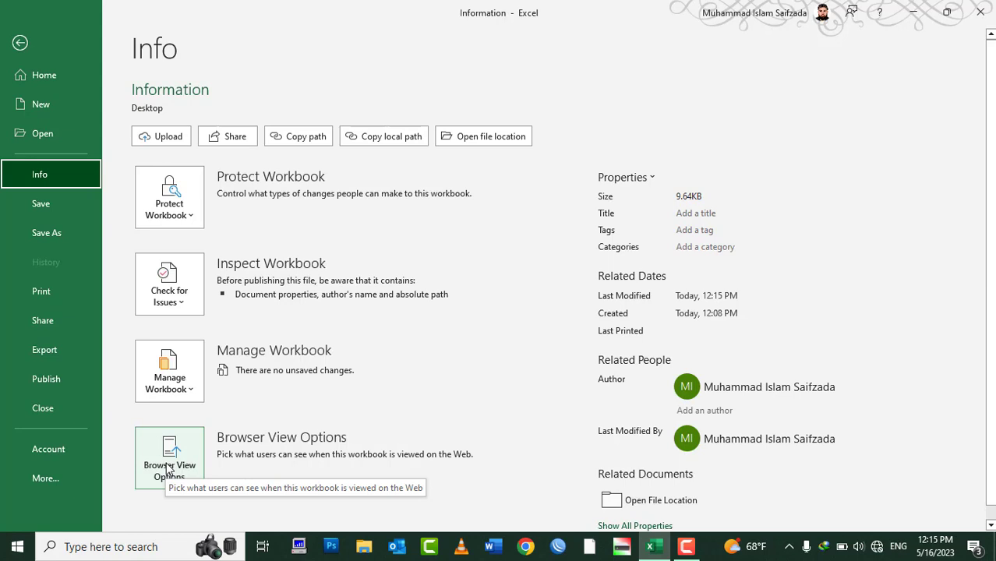
left_click(174, 457)
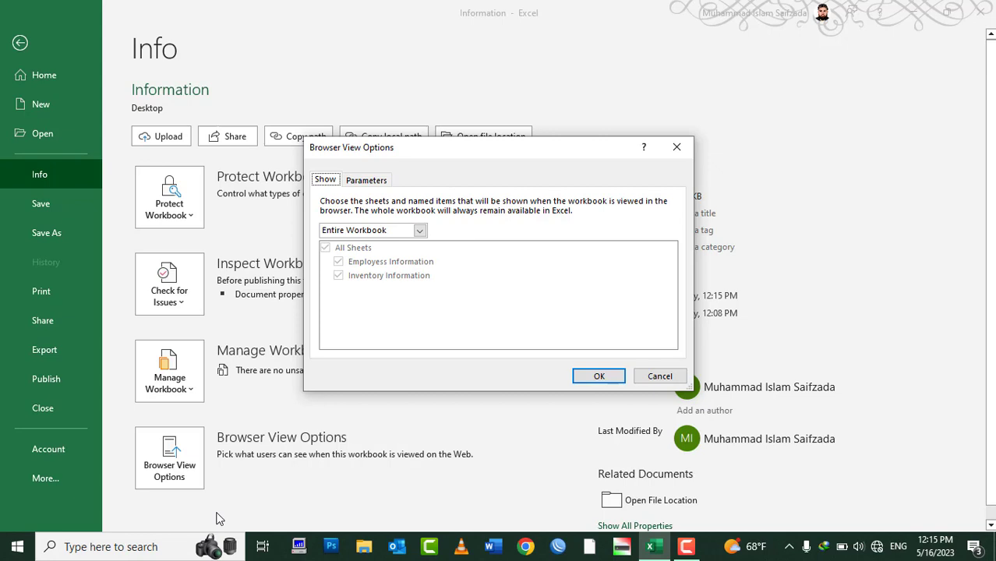
Set the browser view to individual sheets, excluding Inventory Information, and apply
left_click(374, 231)
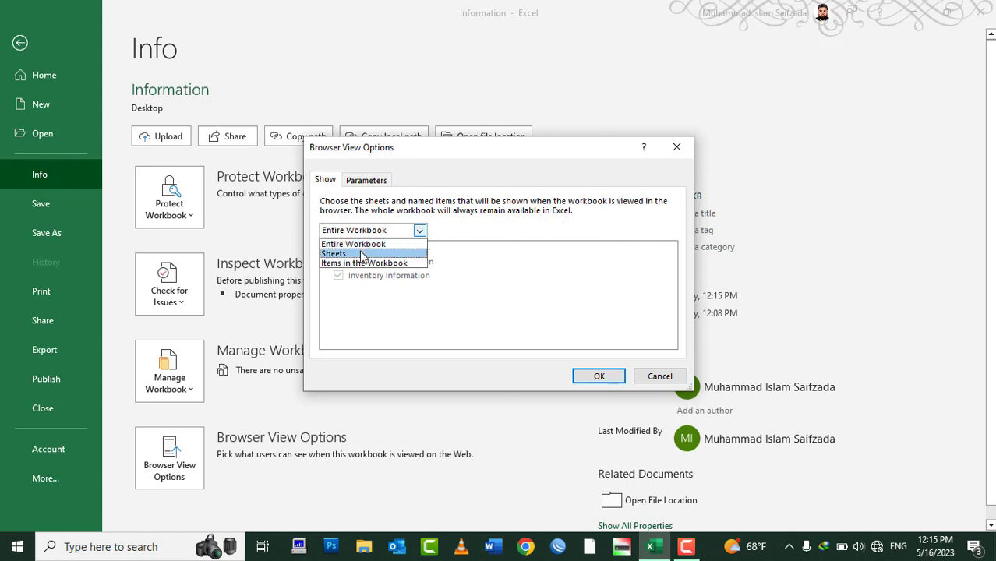
left_click(360, 253)
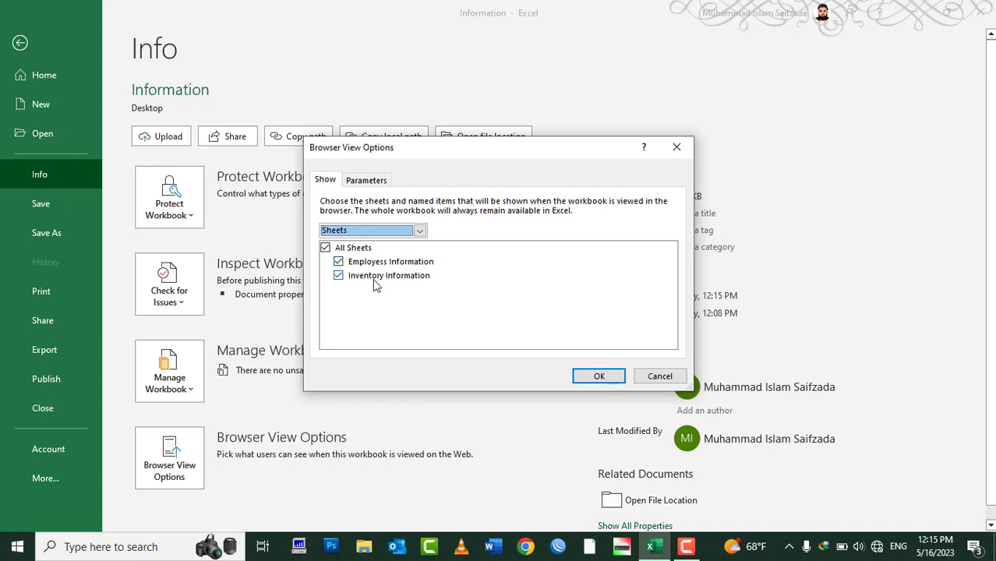
left_click(338, 276)
left_click(338, 276)
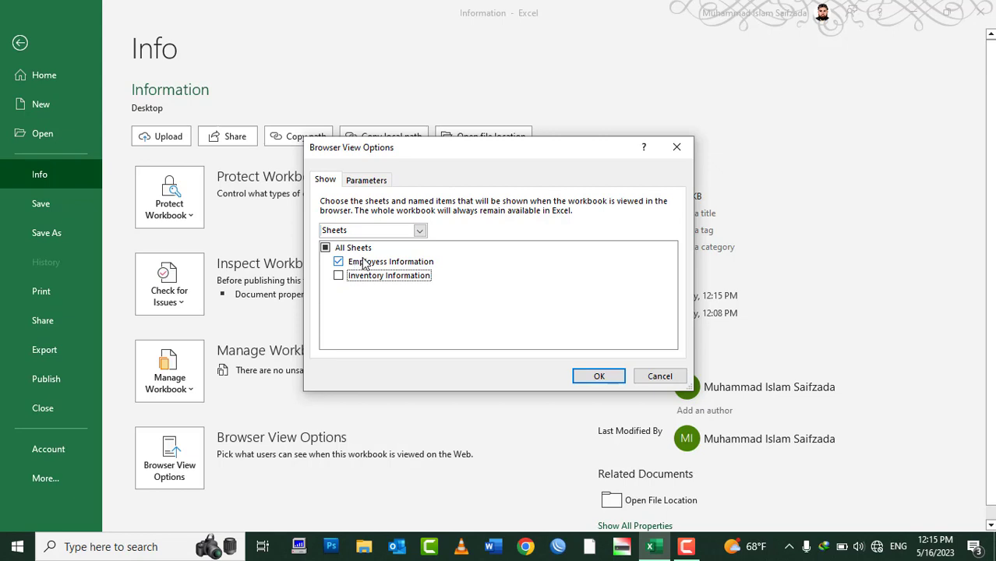
left_click(597, 377)
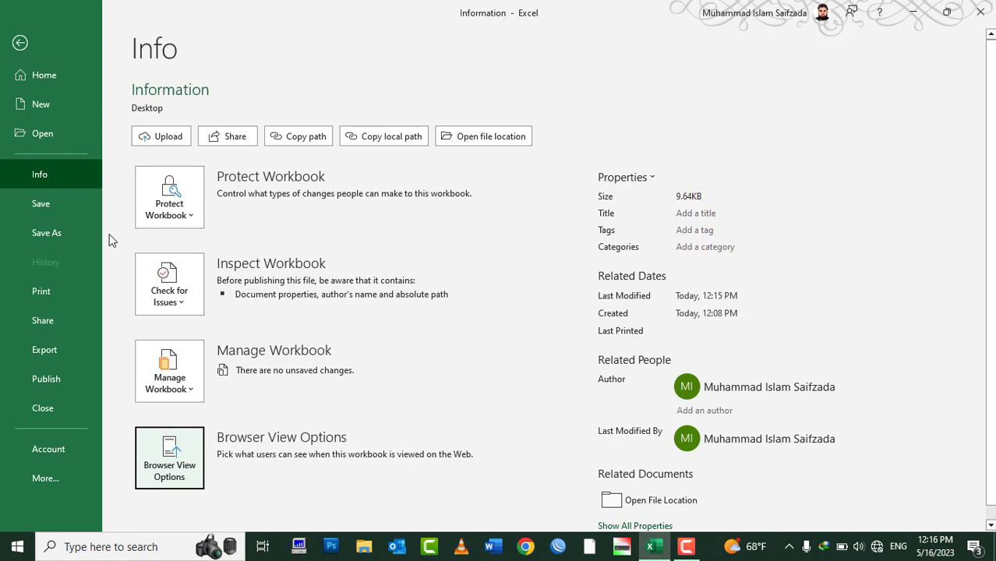
Switch the browser view back to Entire Workbook and save the workbook
left_click(168, 476)
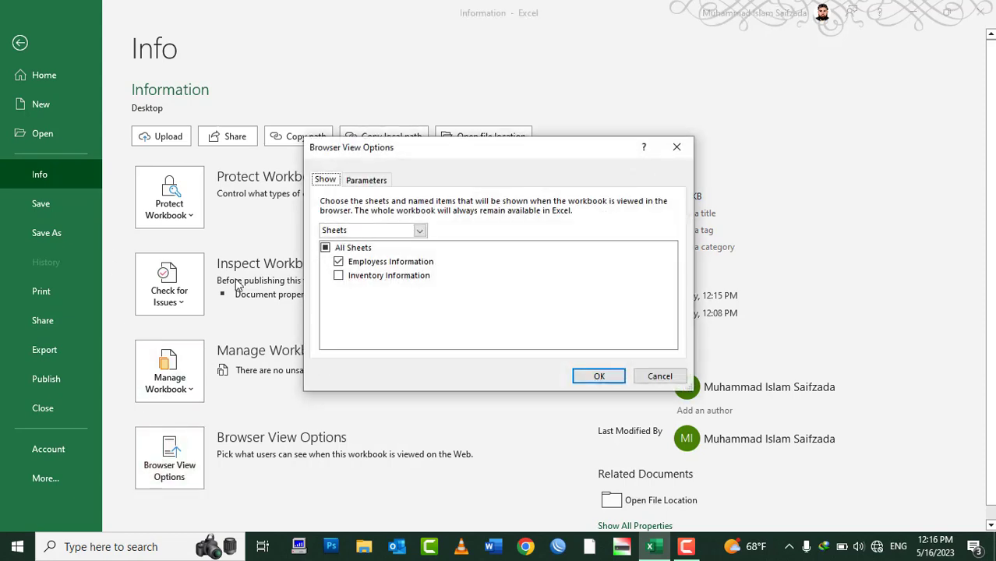
left_click(366, 229)
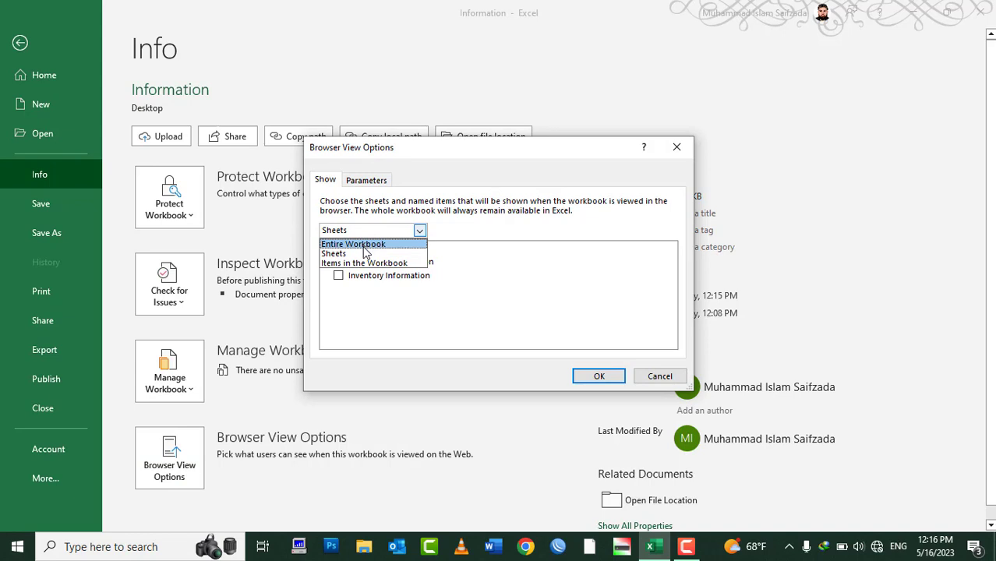
left_click(362, 245)
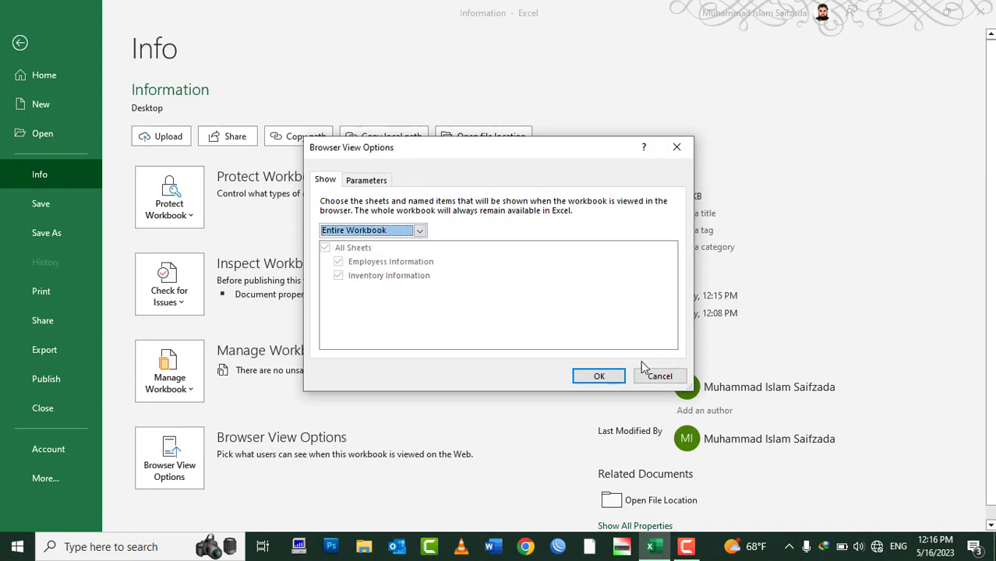
left_click(604, 377)
left_click(59, 204)
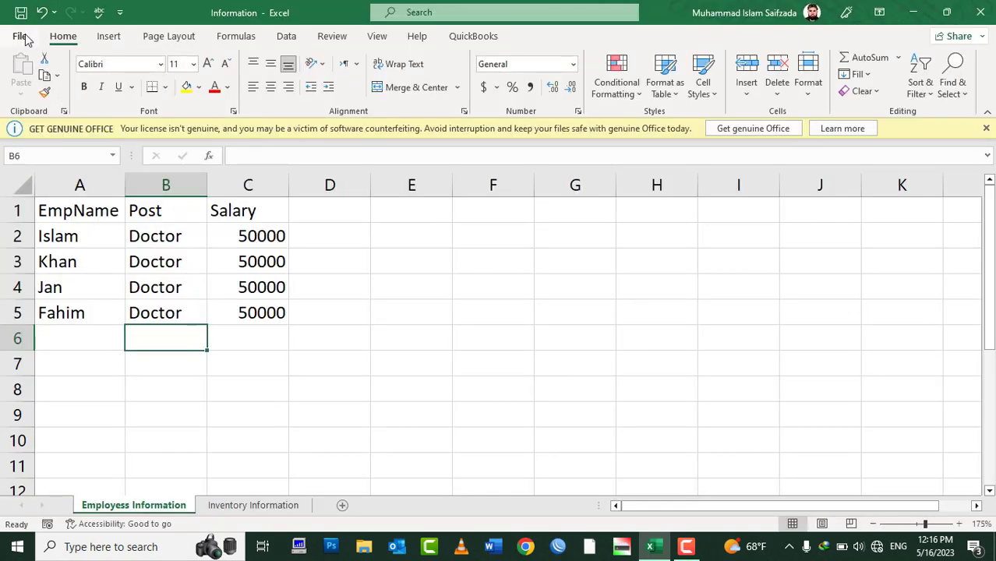
left_click(21, 36)
Save a copy to the Desktop as a Web Page, accepting the compatibility warning
left_click(34, 231)
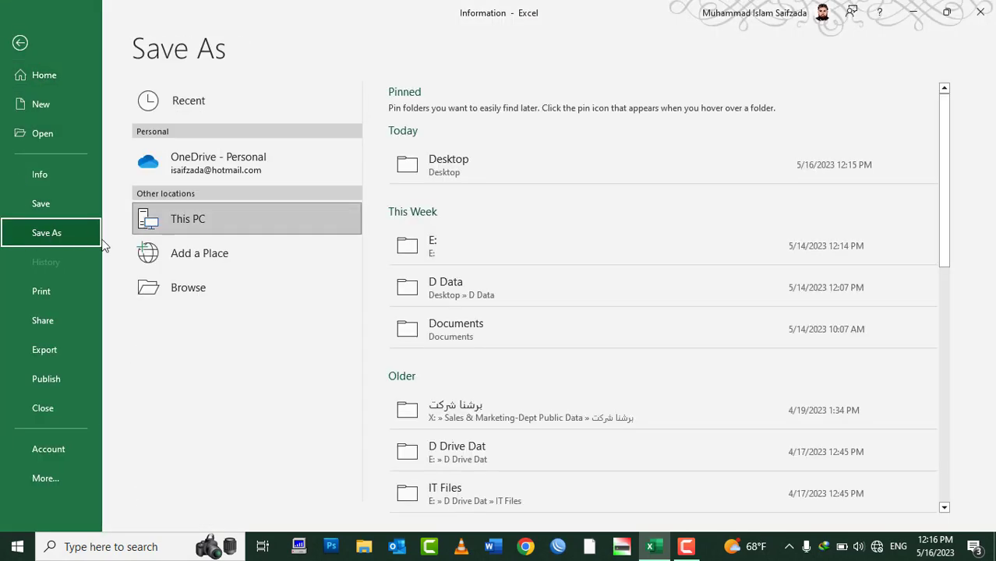
left_click(201, 285)
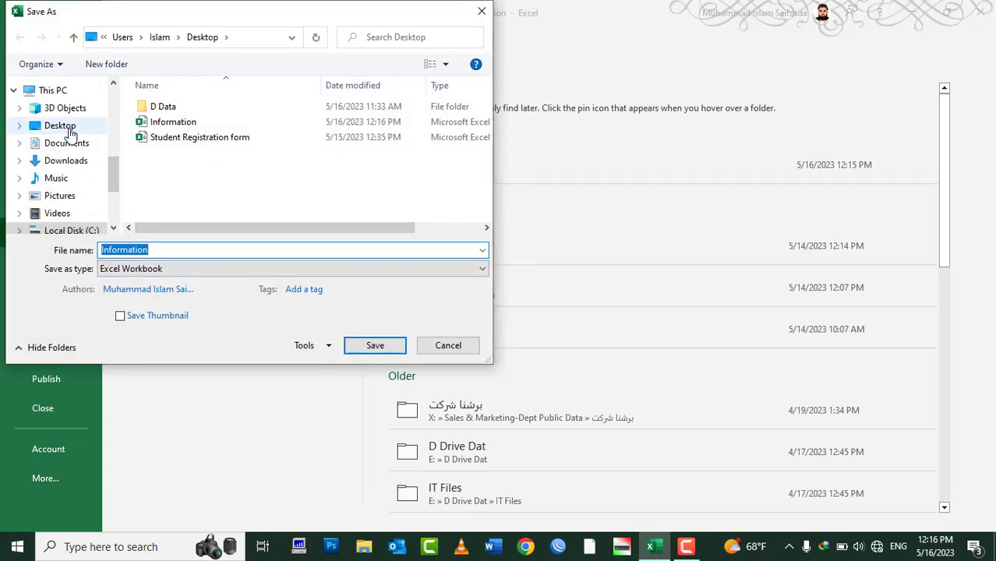
left_click(69, 127)
left_click(152, 269)
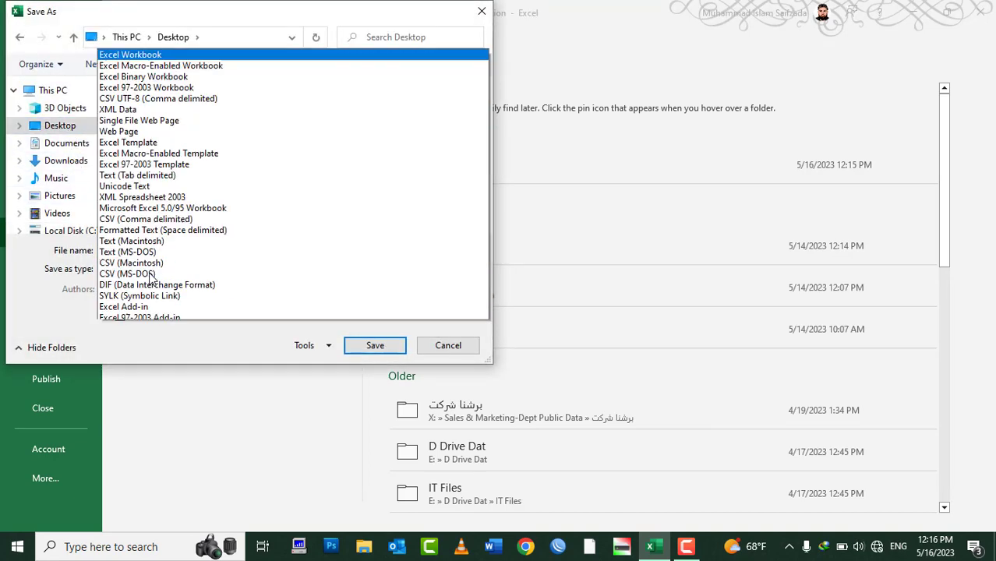
scroll(152, 277, "down", 2)
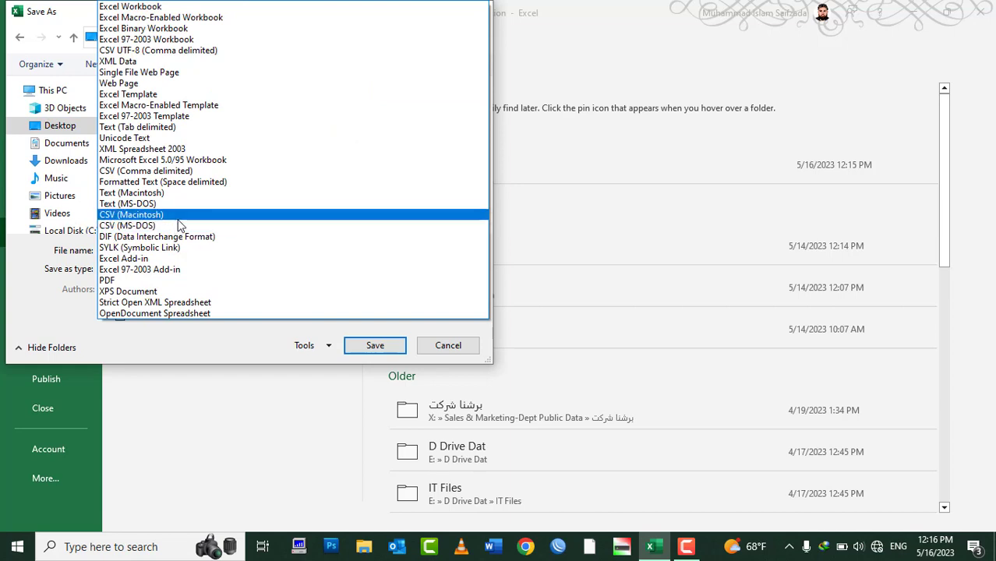
left_click(141, 84)
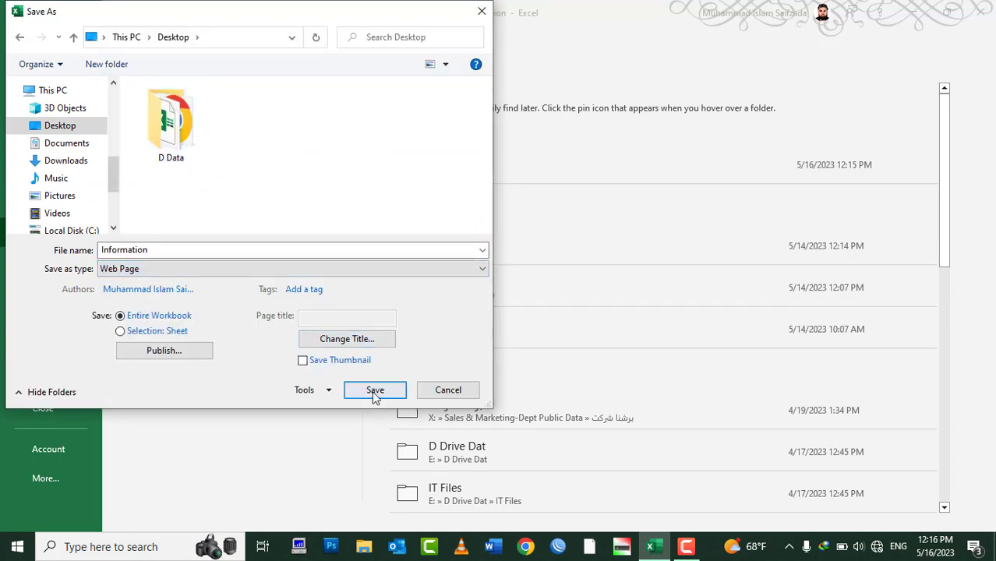
left_click(374, 394)
left_click(440, 315)
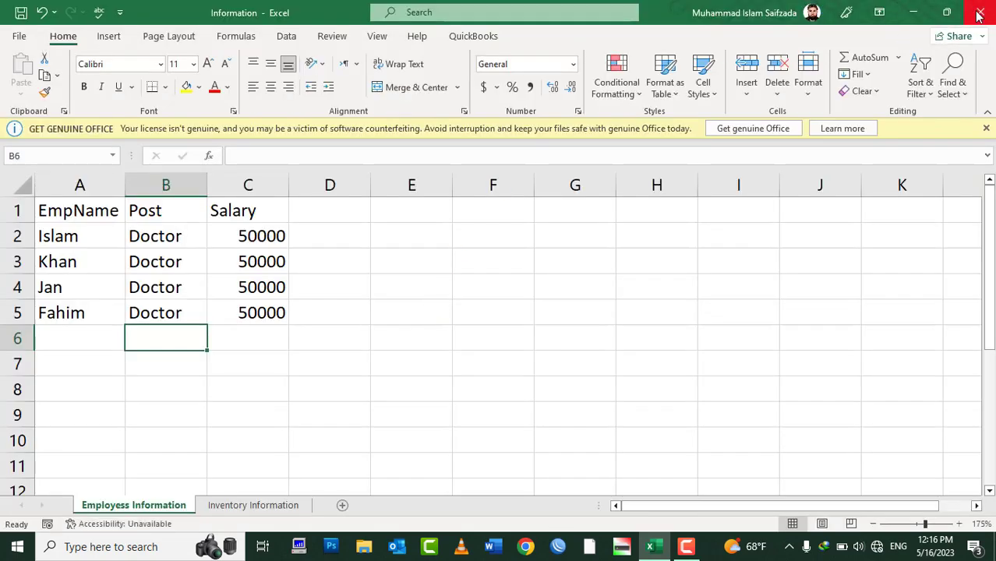
Close Excel, view the inventory and employee sheets of Information.htm in Chrome, then close Chrome
left_click(976, 11)
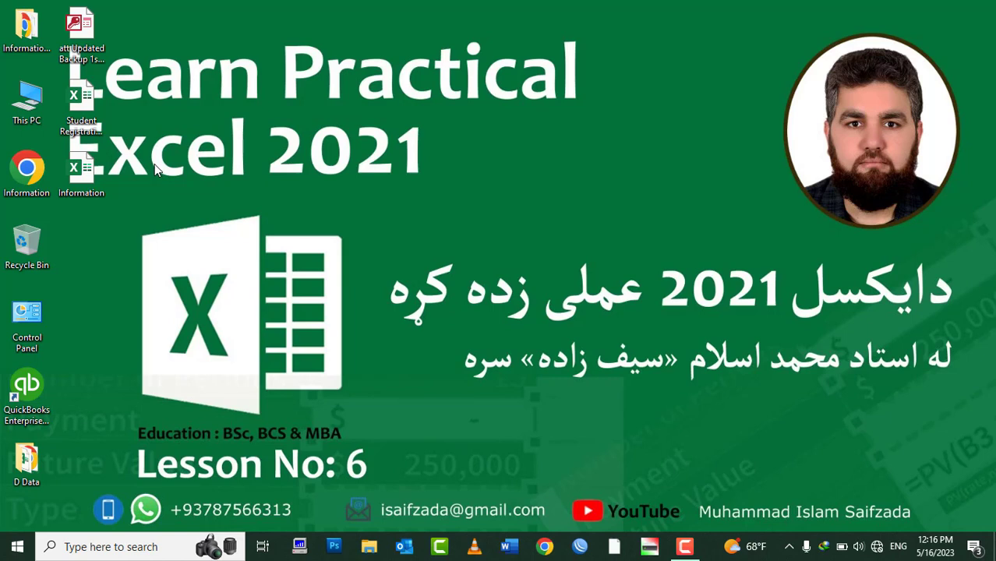
double_click(31, 168)
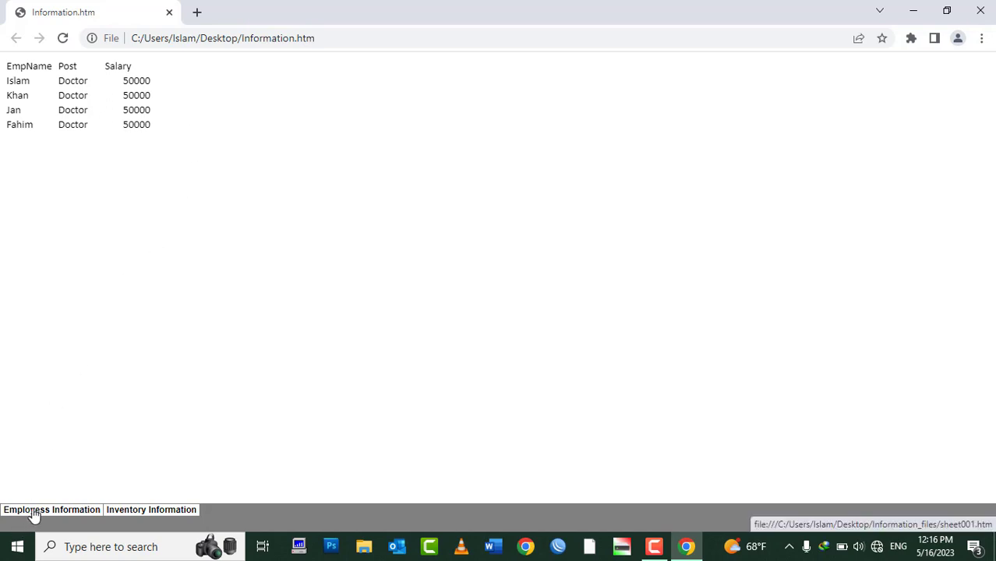
left_click(137, 511)
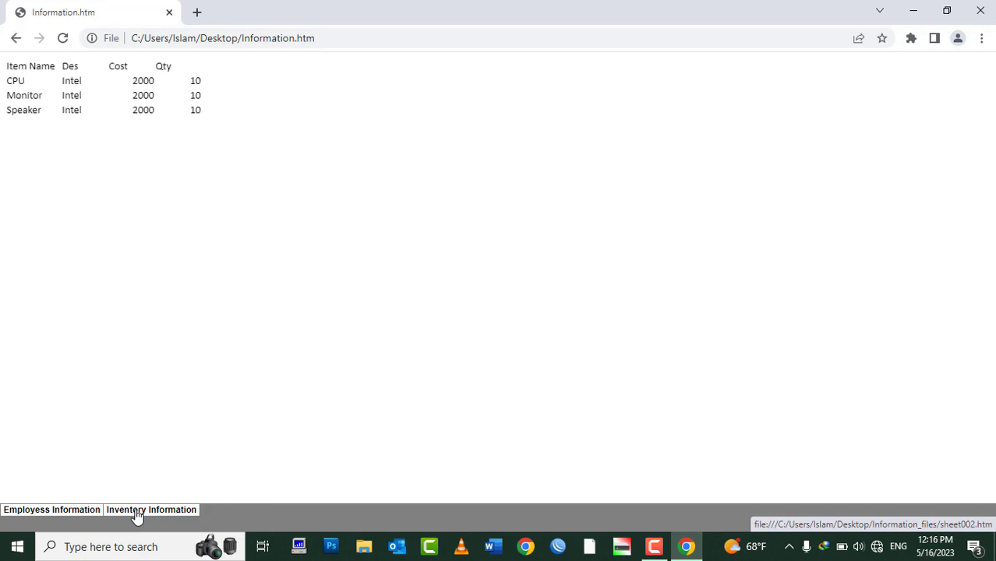
left_click(87, 511)
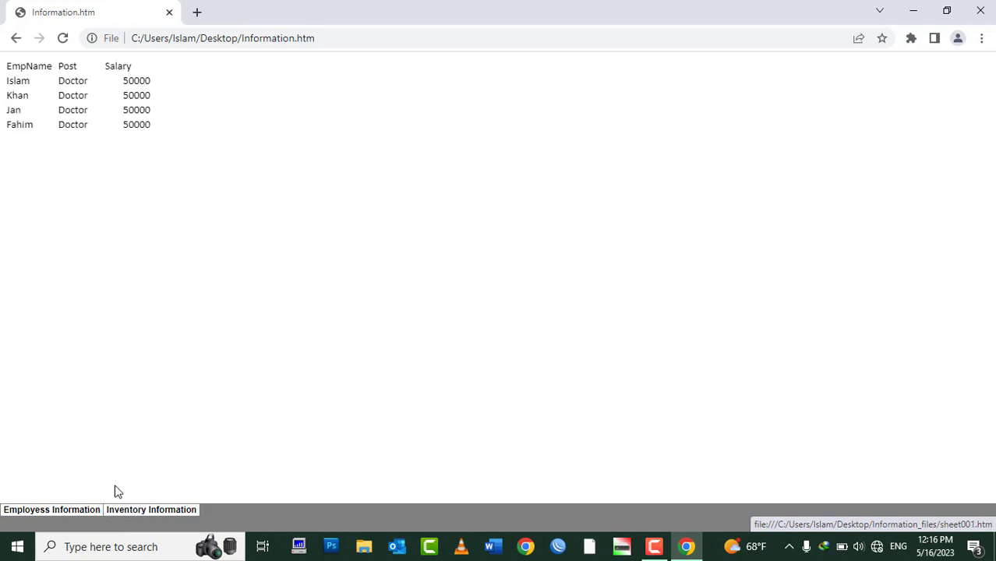
left_click(980, 11)
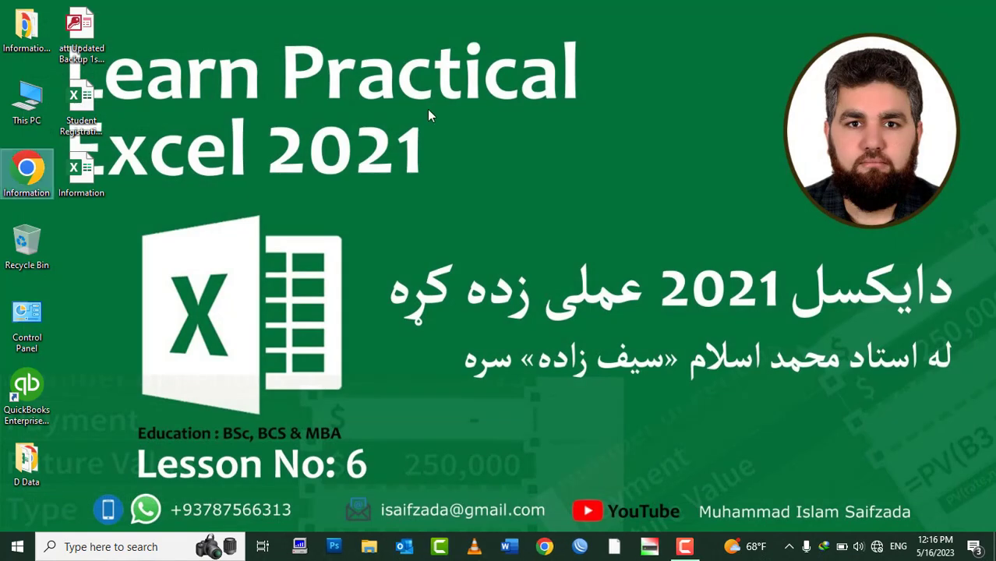
Refresh the desktop and move the Information web page to the Recycle Bin
right_click(427, 109)
left_click(465, 152)
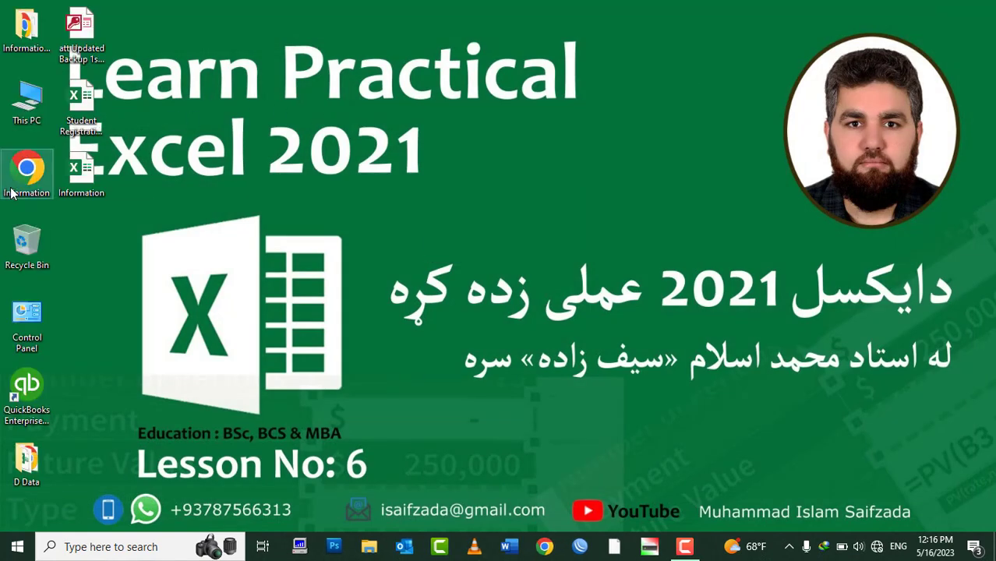
left_click_drag(11, 194, 18, 265)
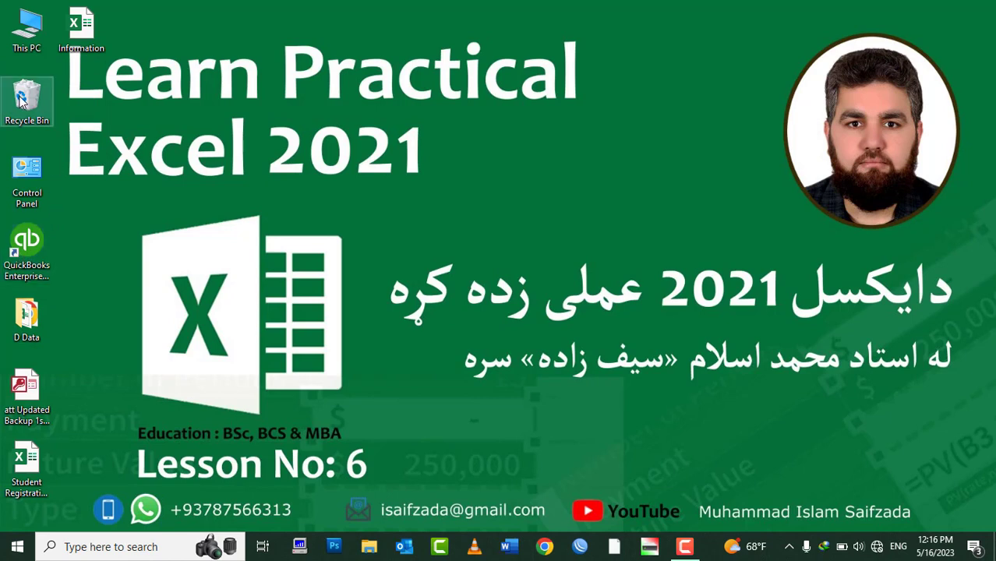
Empty the Recycle Bin, confirming permanent deletion
right_click(21, 99)
left_click(61, 123)
left_click(545, 287)
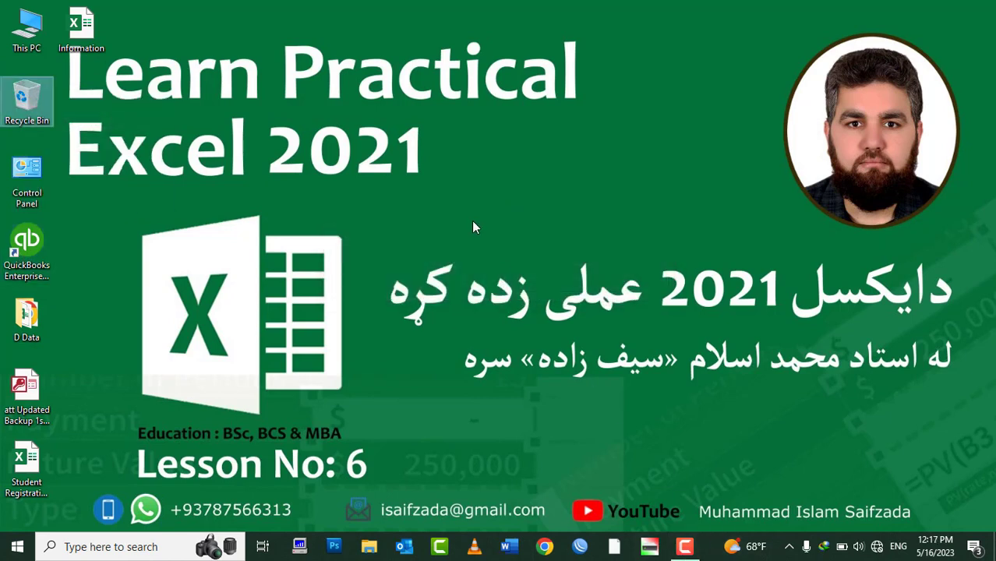
left_click(683, 546)
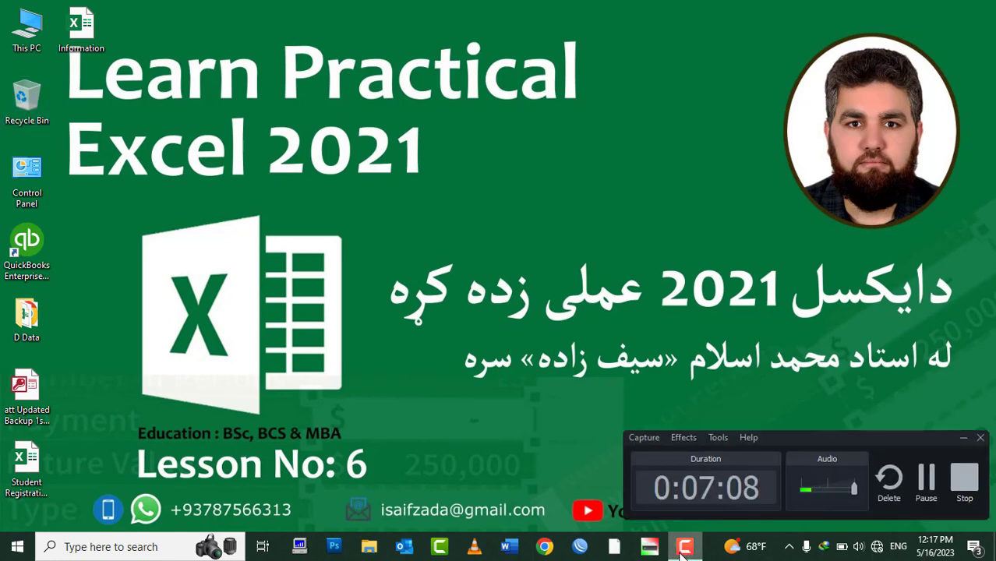
Launch Excel from the Run prompt by entering 'Excel'
key("super+r")
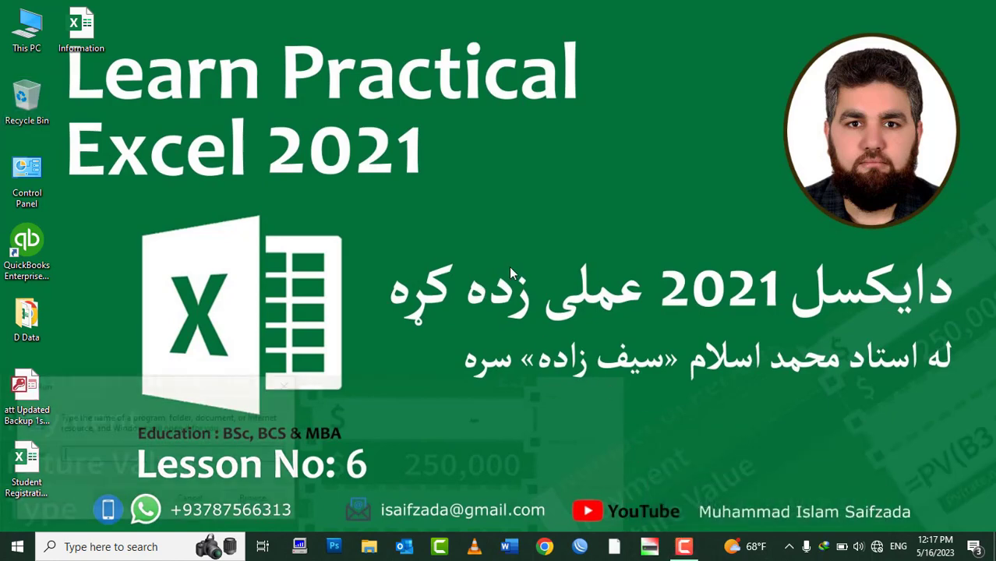
type("Excel")
key("Return")
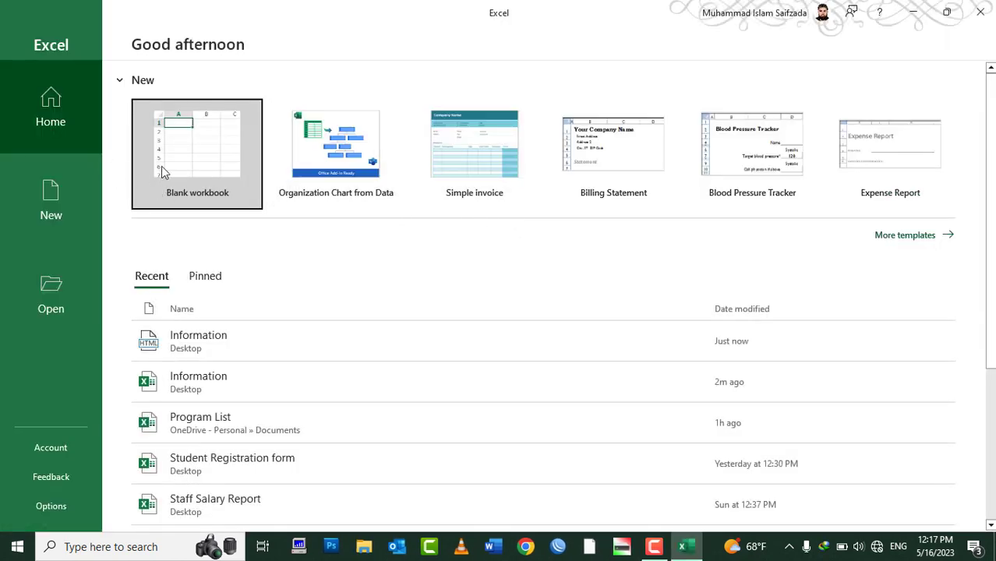
From a blank workbook, try opening Inventory List from Recent, dismiss the not-found error, close Excel
left_click(200, 156)
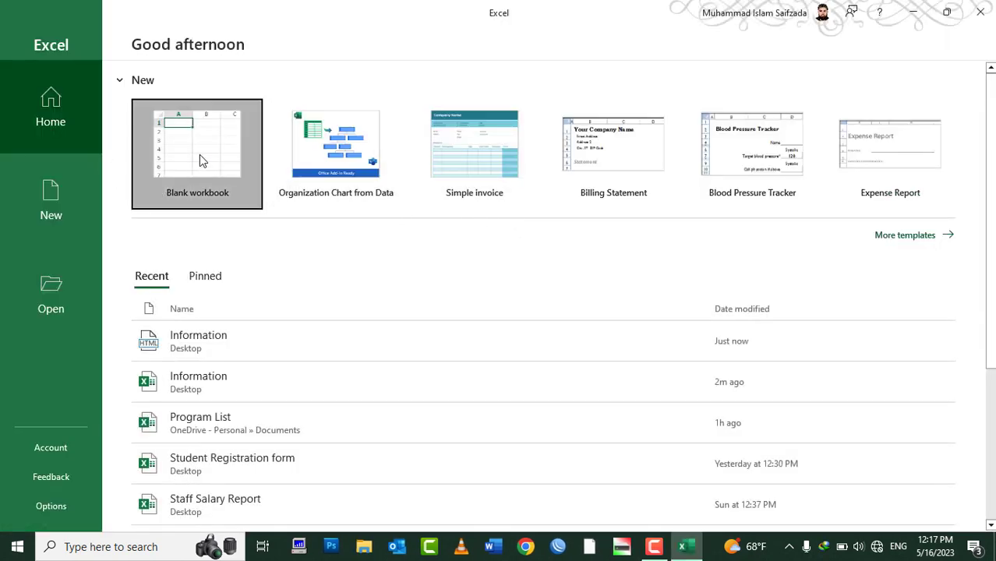
left_click(19, 35)
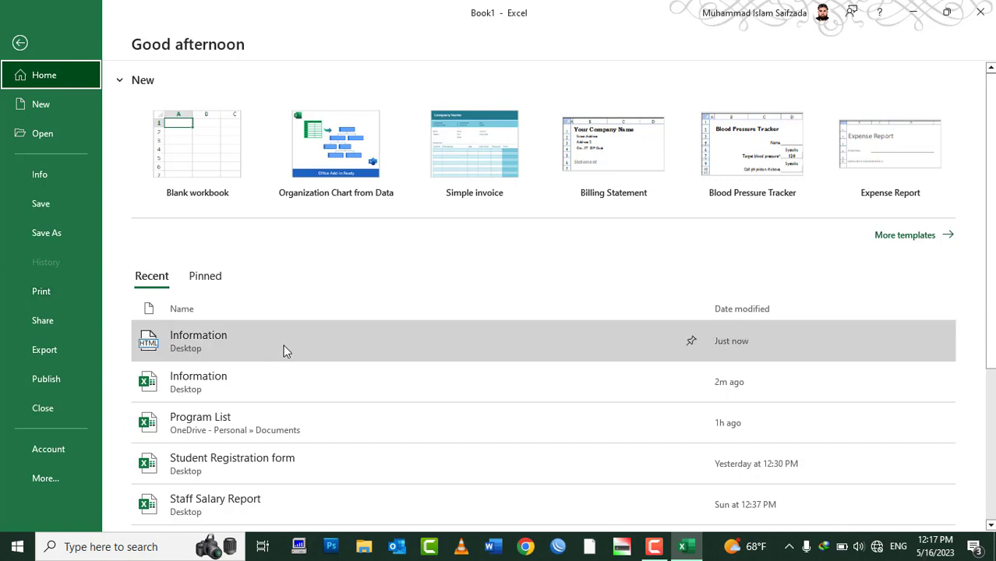
scroll(286, 340, "down", 1)
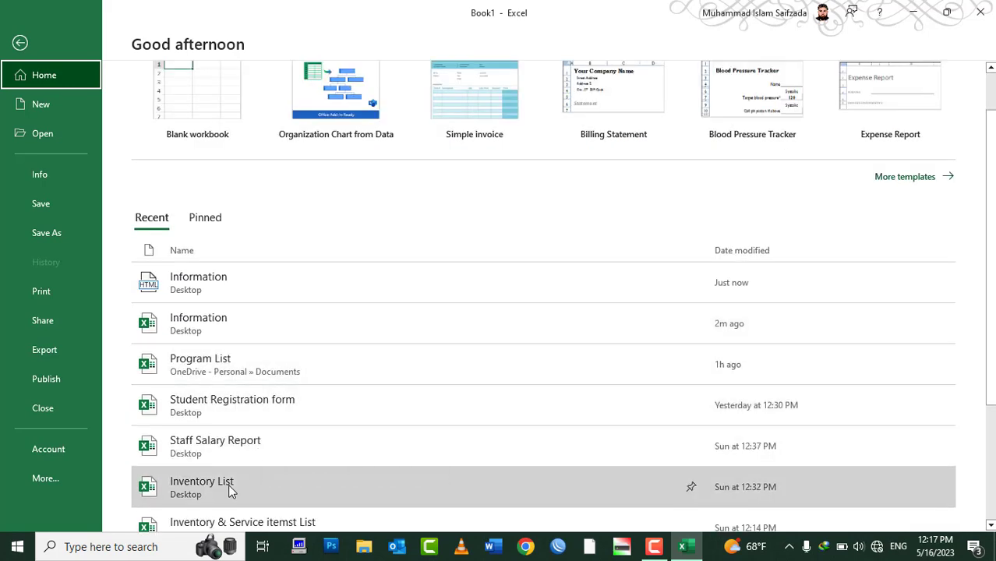
left_click(228, 485)
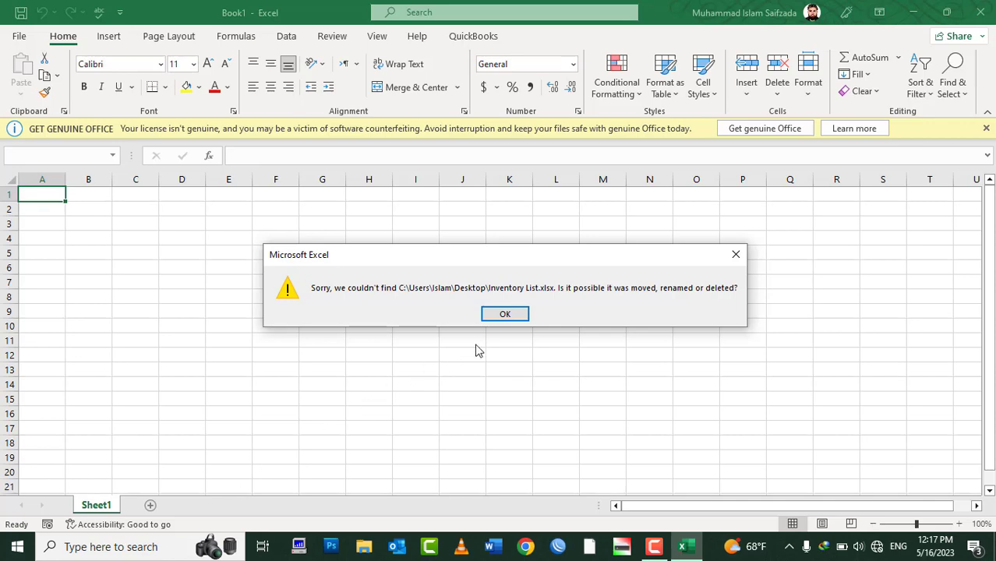
left_click(507, 313)
left_click(980, 12)
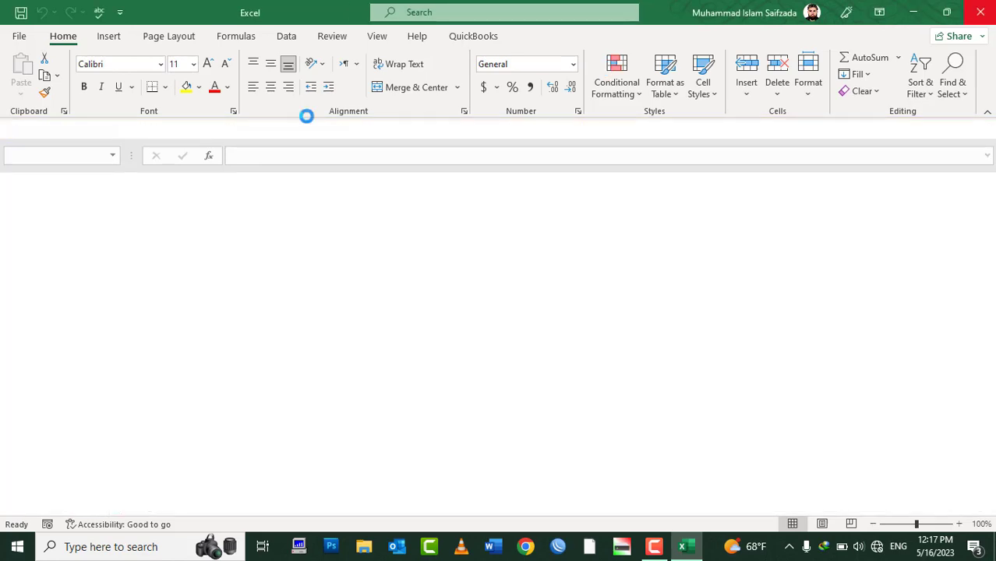
Check Documents and Downloads, then open 'Inventory & Service itemst List' from Local Disk (E:)
double_click(24, 31)
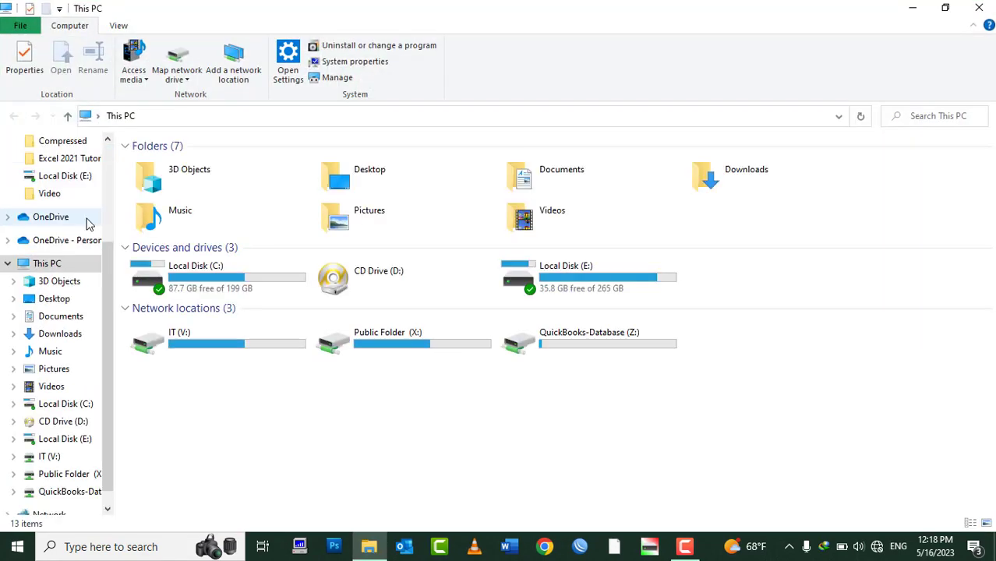
left_click(60, 318)
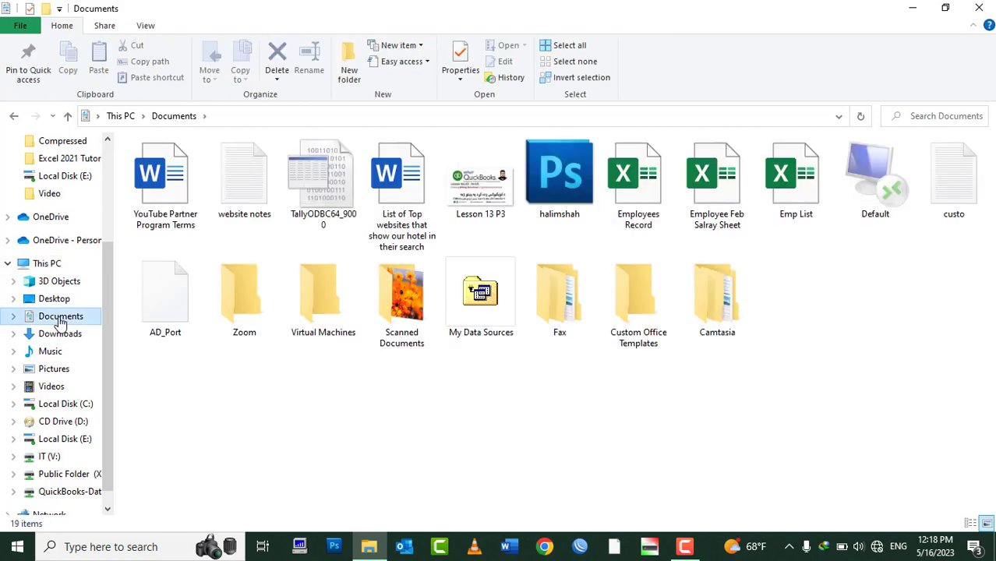
left_click(59, 334)
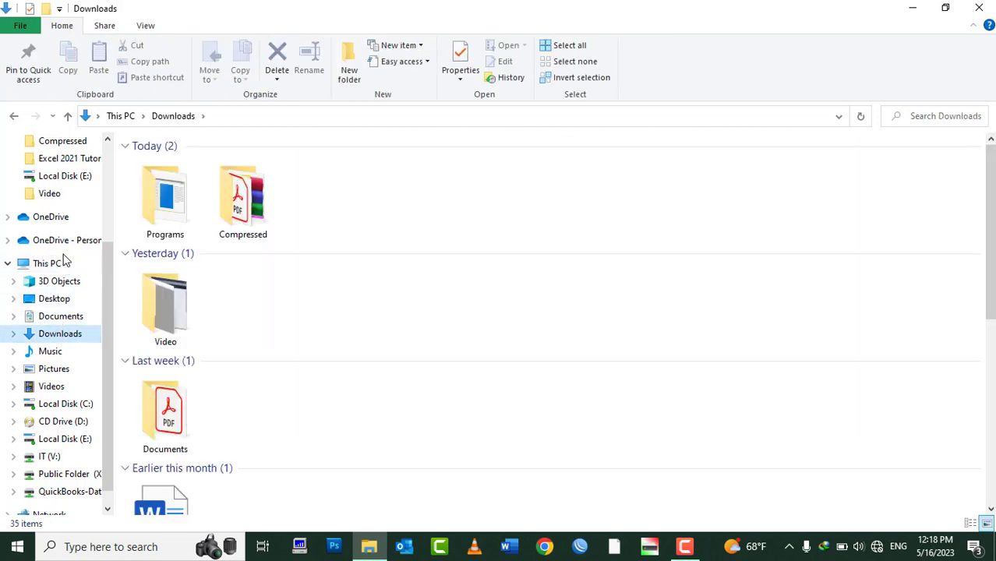
left_click(55, 264)
double_click(630, 277)
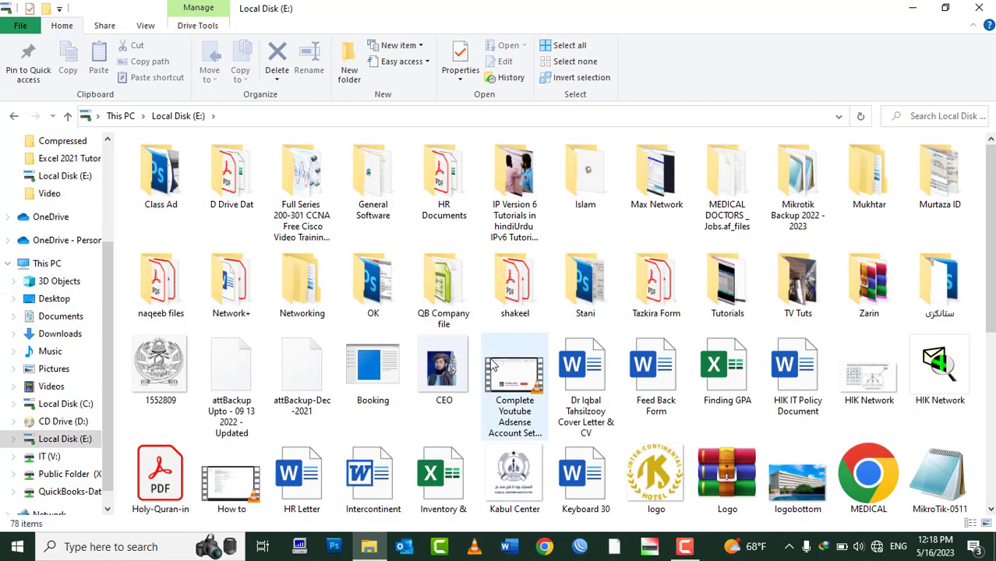
scroll(441, 265, "down", 5)
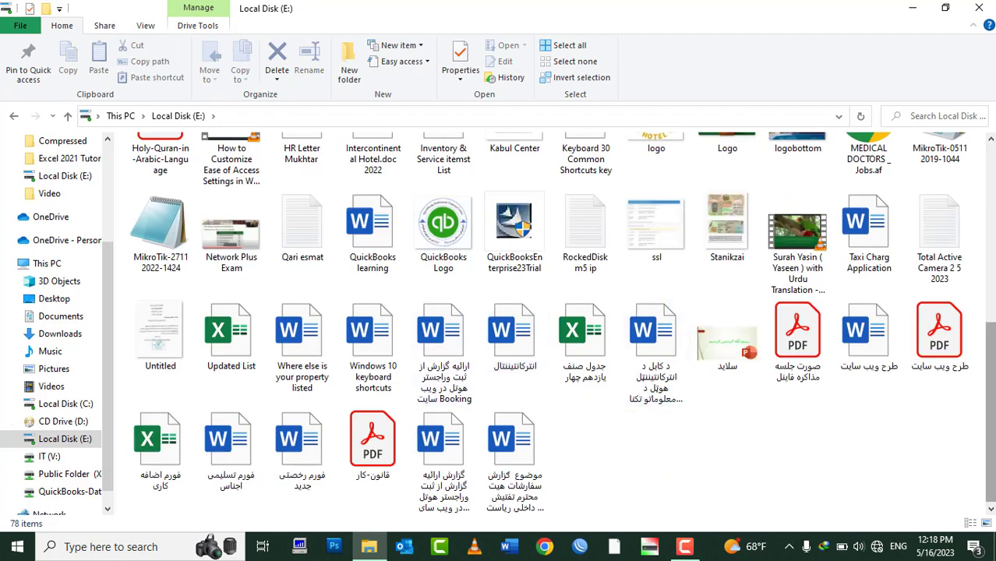
scroll(755, 327, "up", 1)
double_click(442, 167)
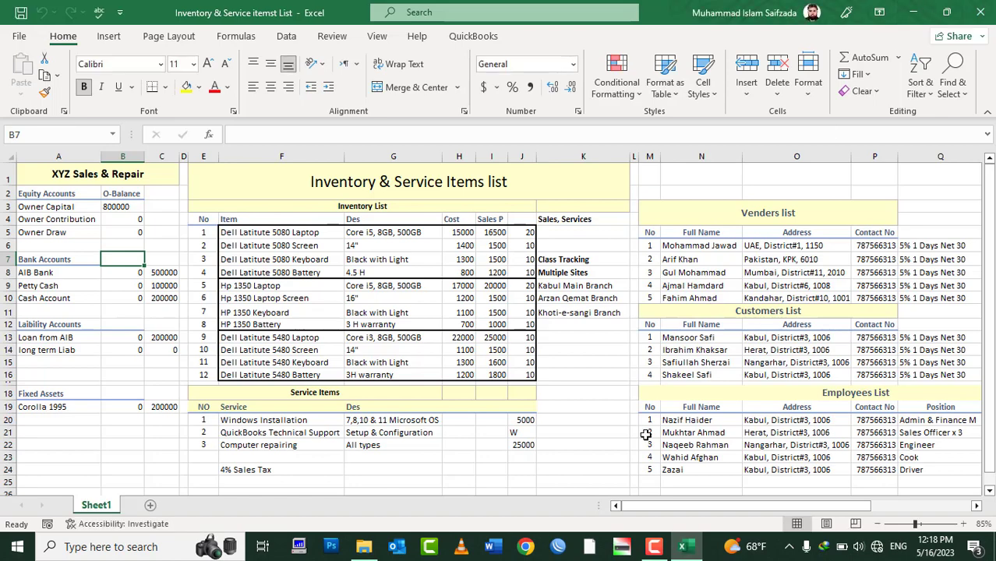
Close File Explorer, select cell A5, and show the workbook's 4-page Print preview
left_click(368, 549)
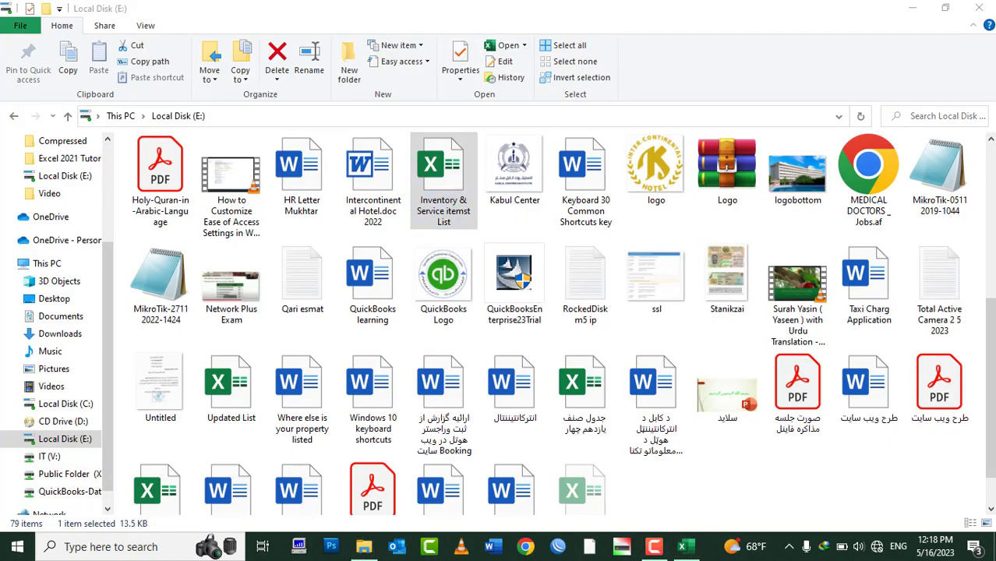
left_click(978, 13)
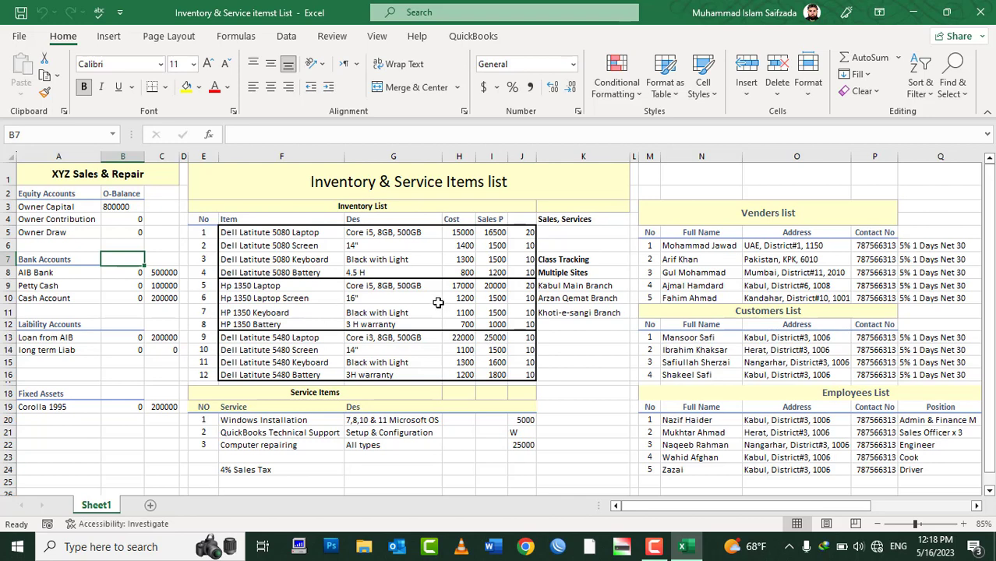
left_click(89, 233)
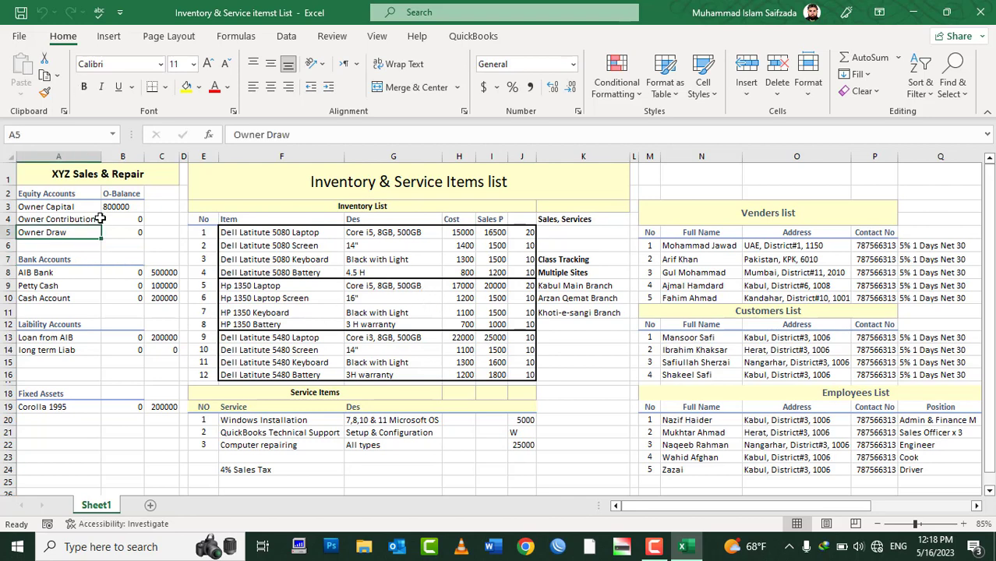
left_click(22, 38)
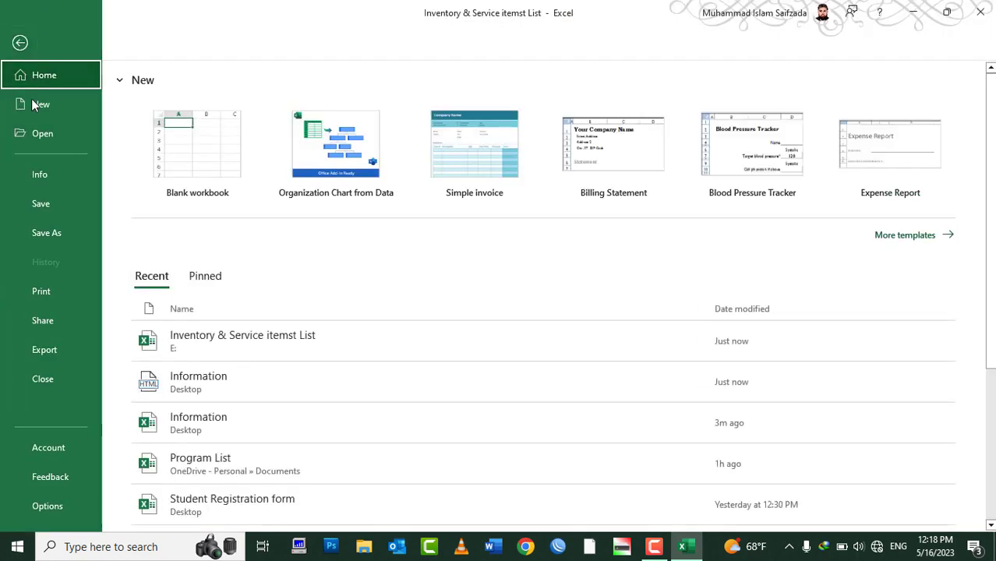
left_click(46, 292)
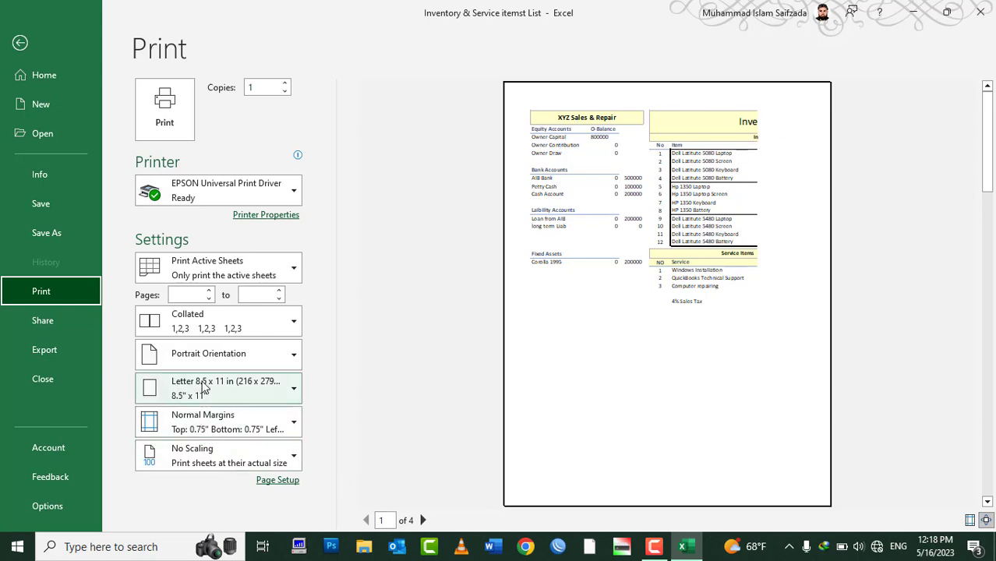
Switch the printout to Landscape Orientation, cutting the preview to 3 pages
left_click(182, 361)
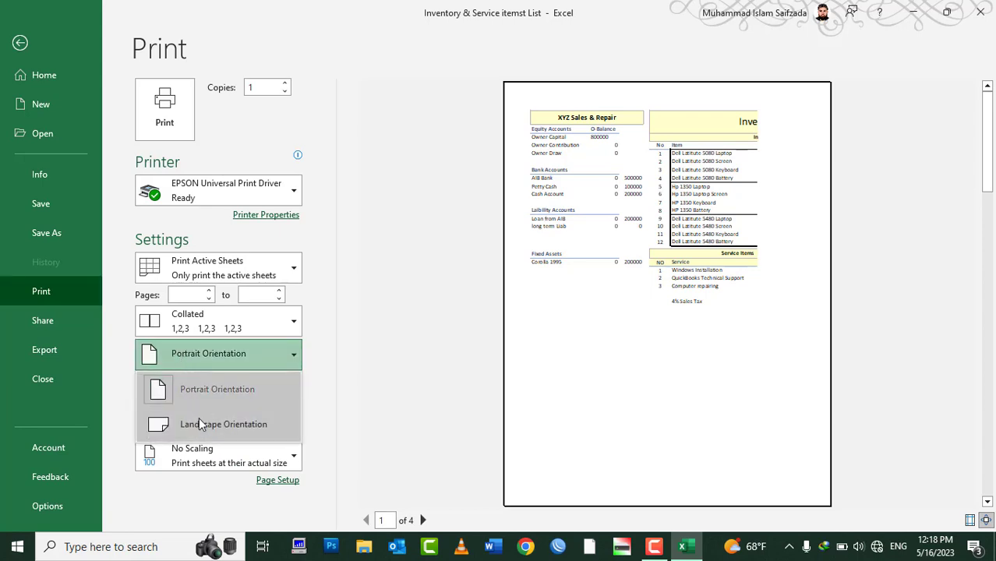
left_click(199, 421)
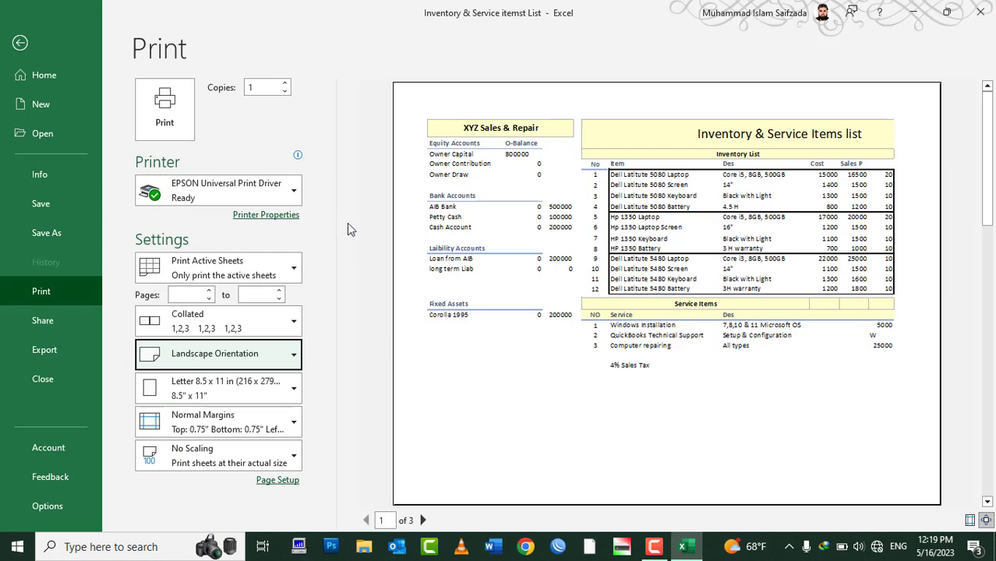
left_click(242, 201)
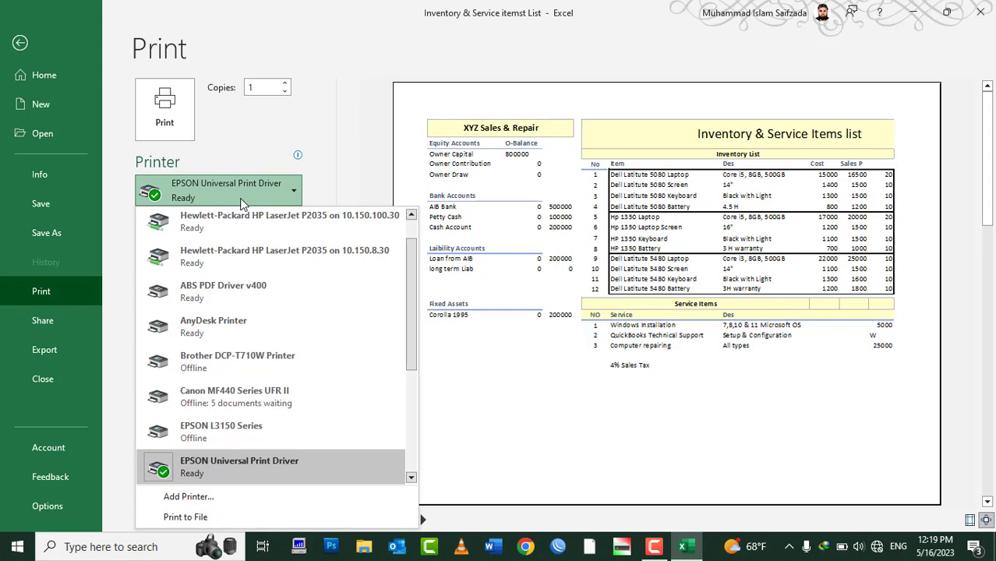
mouse_move(213, 325)
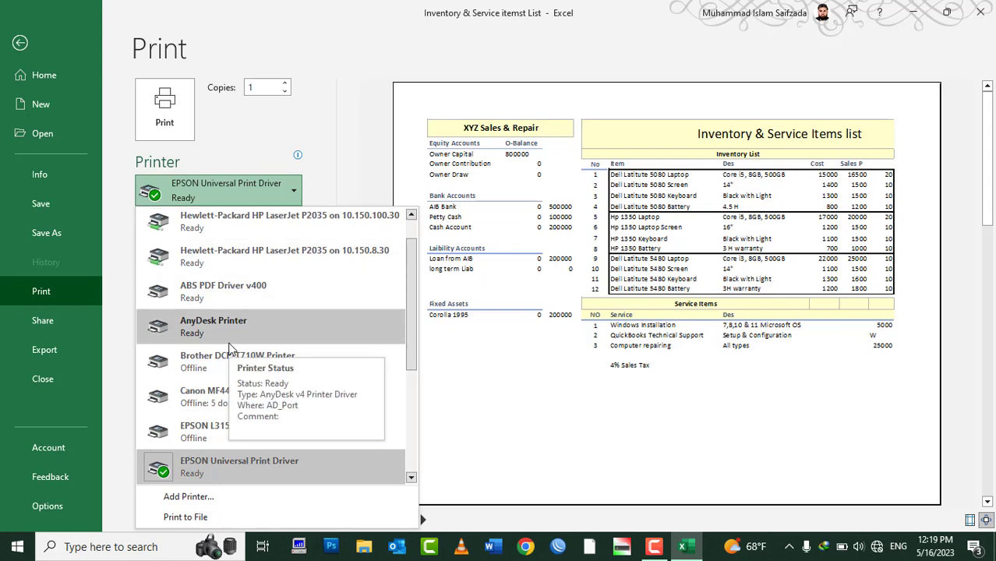
scroll(230, 348, "up", 1)
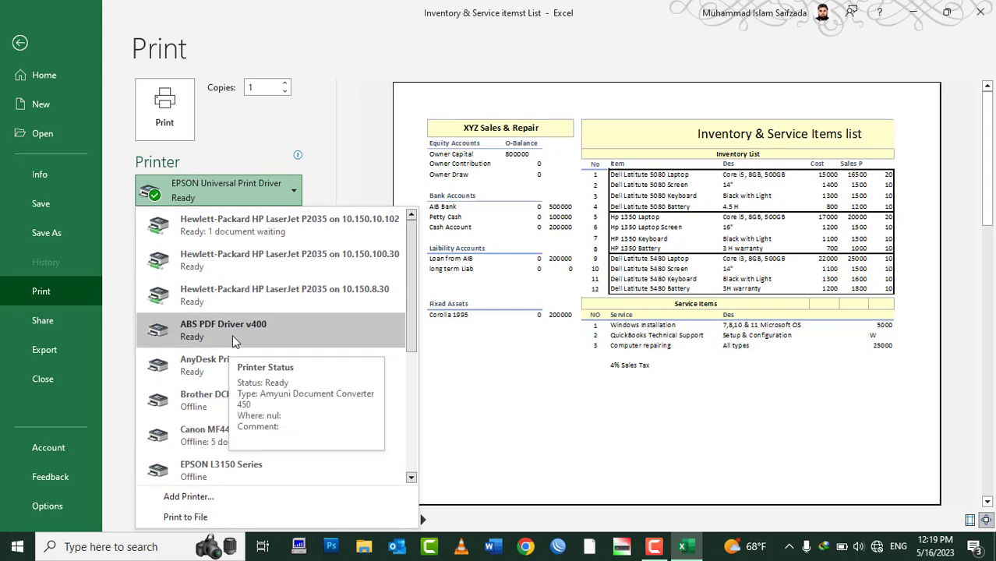
scroll(222, 265, "down", 5)
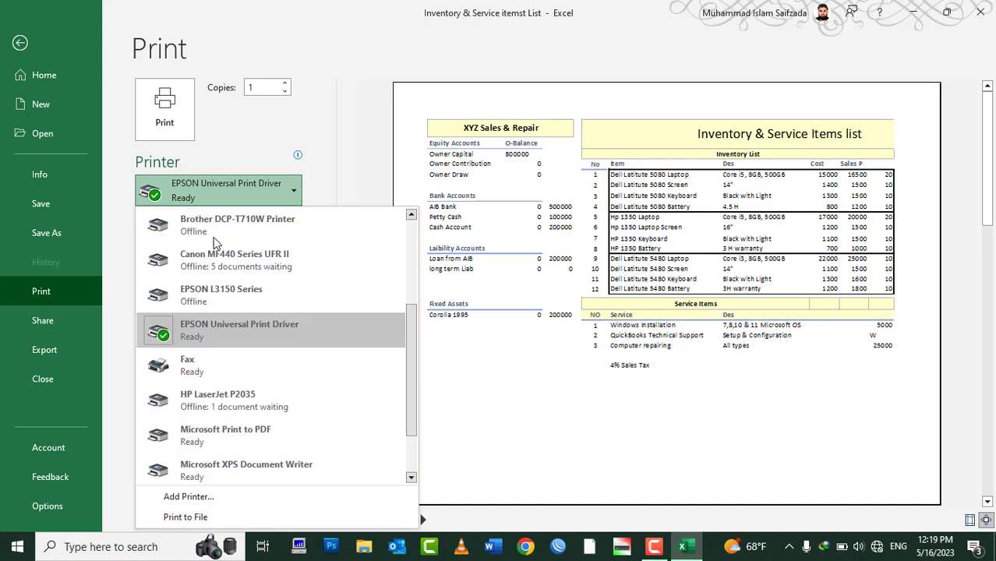
scroll(243, 305, "up", 5)
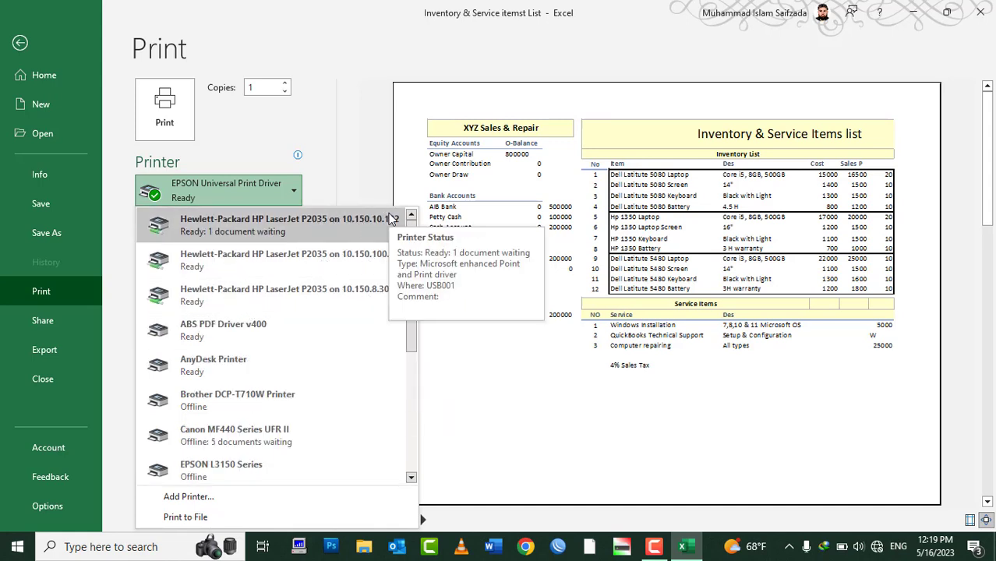
mouse_move(289, 225)
left_click(366, 228)
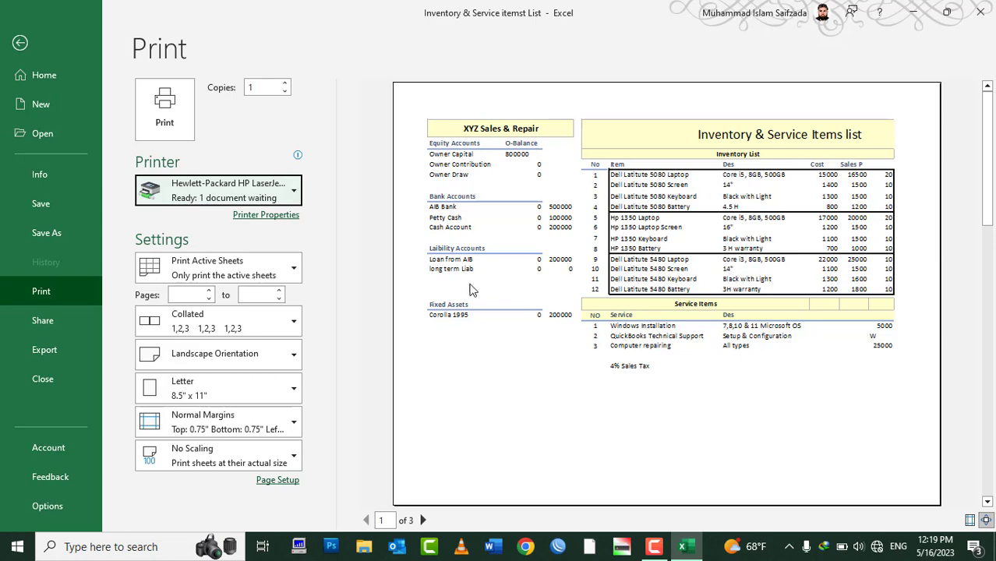
left_click(241, 200)
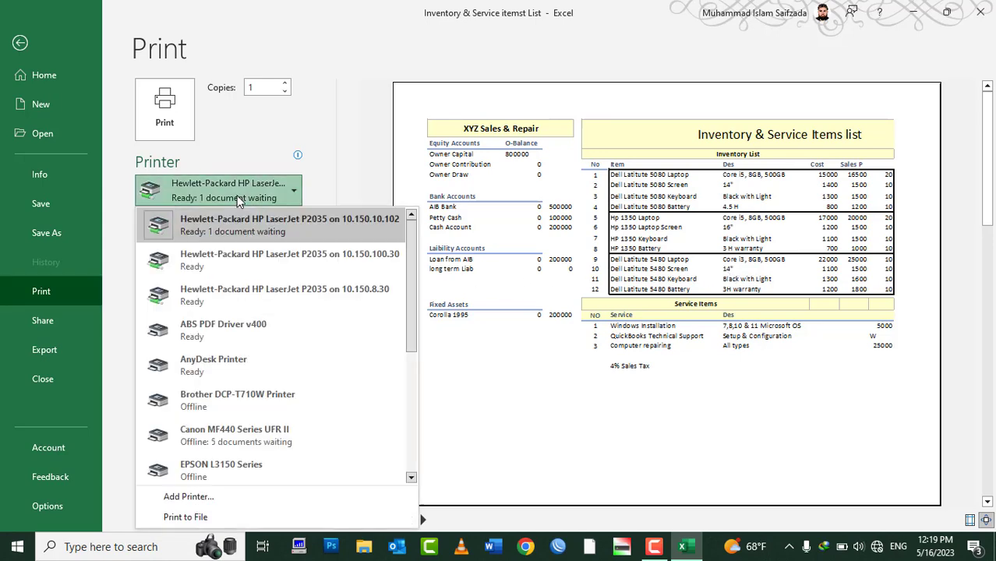
scroll(302, 422, "down", 5)
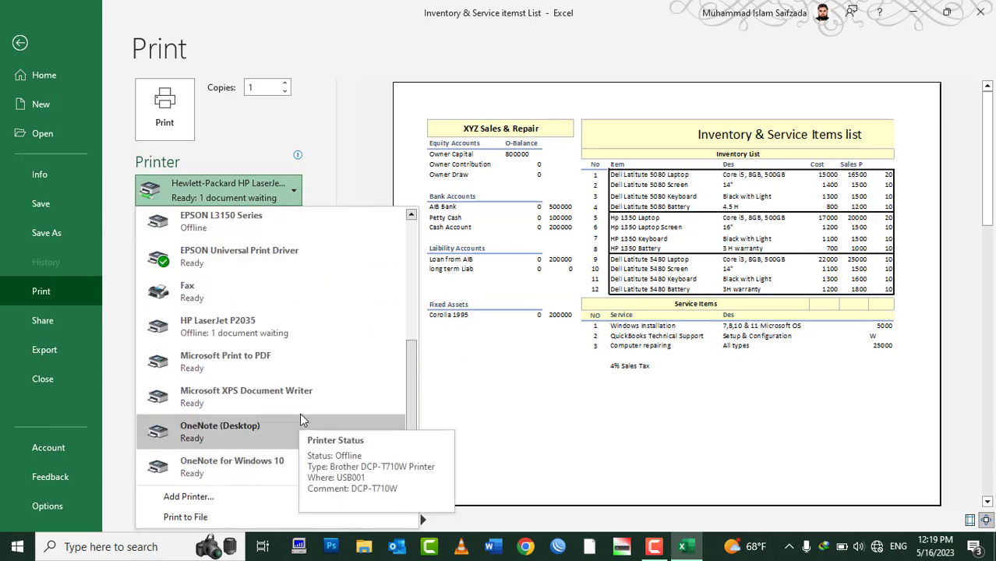
left_click(231, 264)
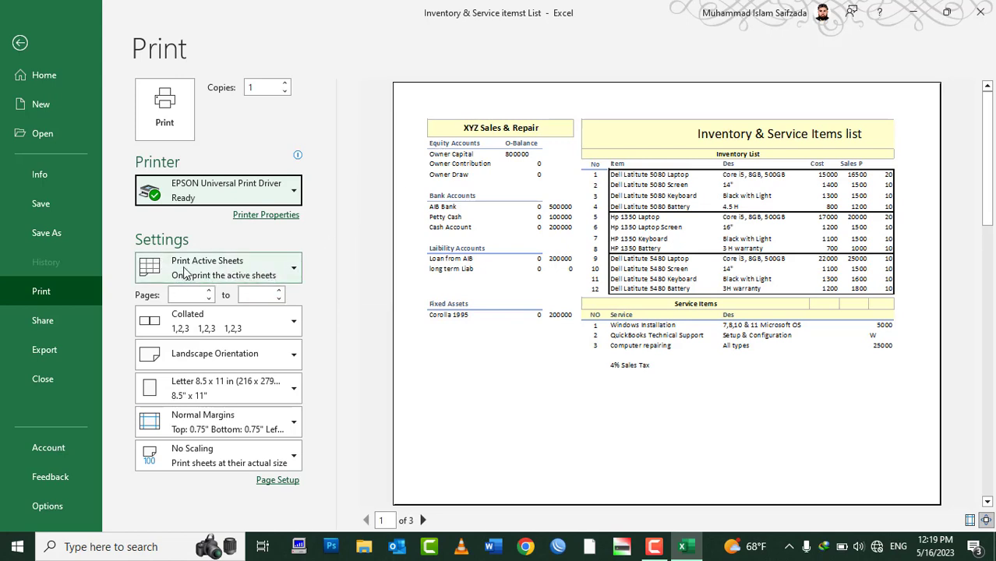
left_click(233, 269)
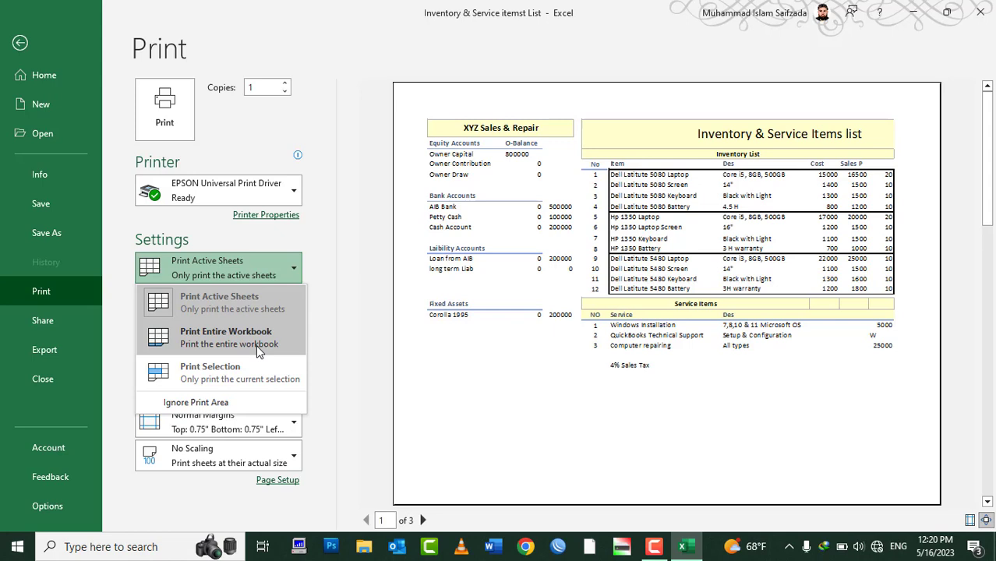
Leave print view, add Sheet2, fill A1:I14 with 'sad', and return to Sheet1
key("Escape")
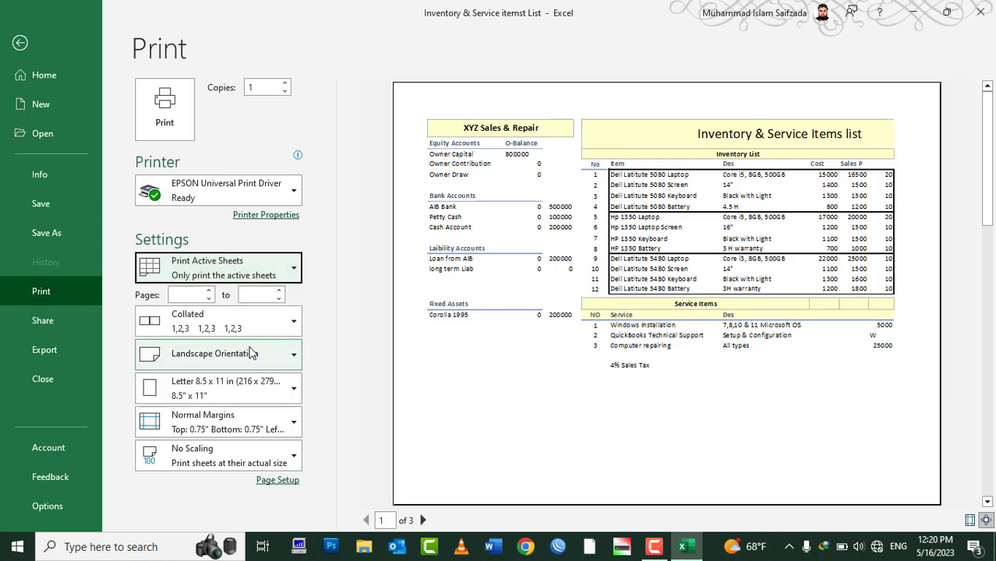
key("Escape")
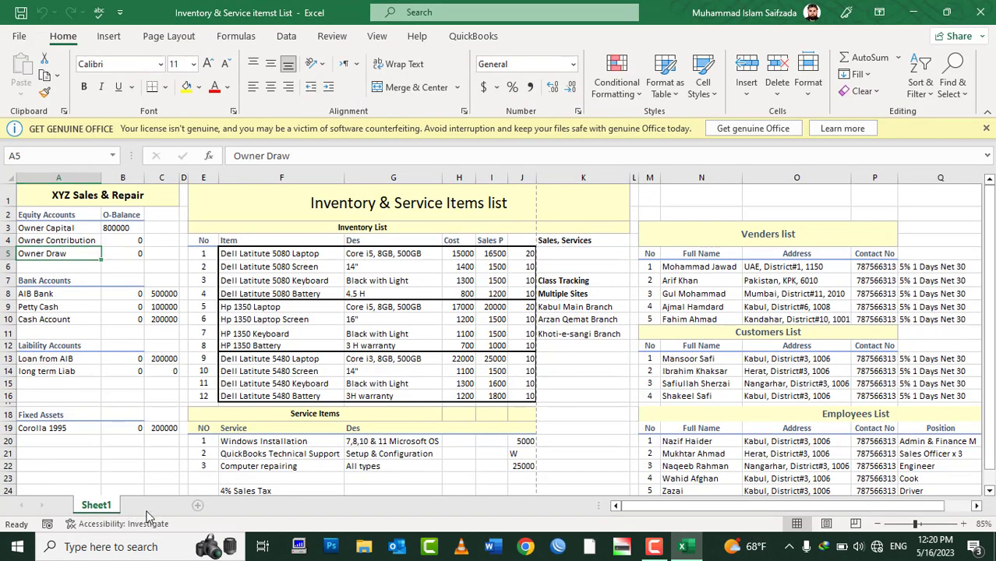
left_click(150, 504)
left_click_drag(50, 190, 412, 379)
type("sad")
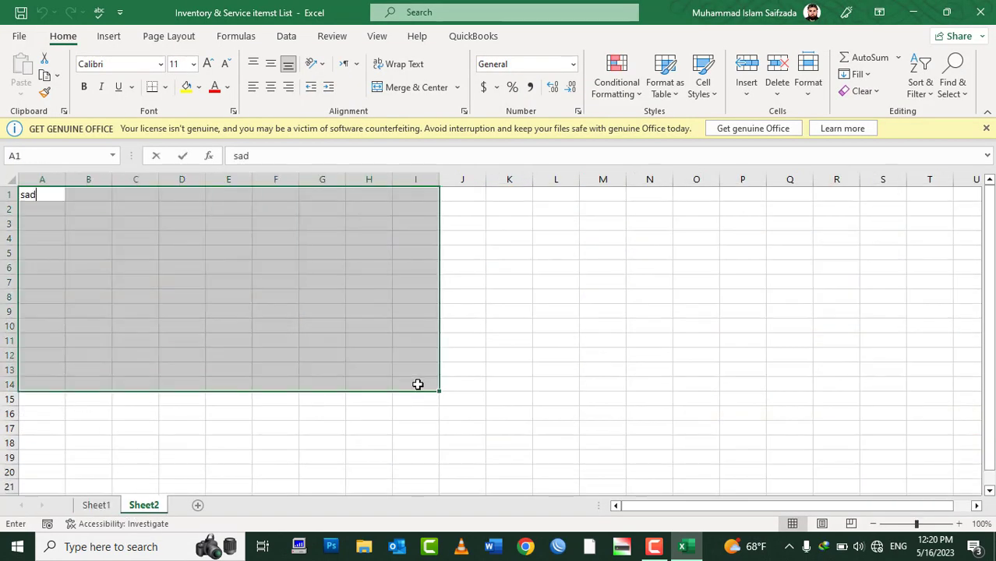
key("ctrl+Return")
left_click(501, 264)
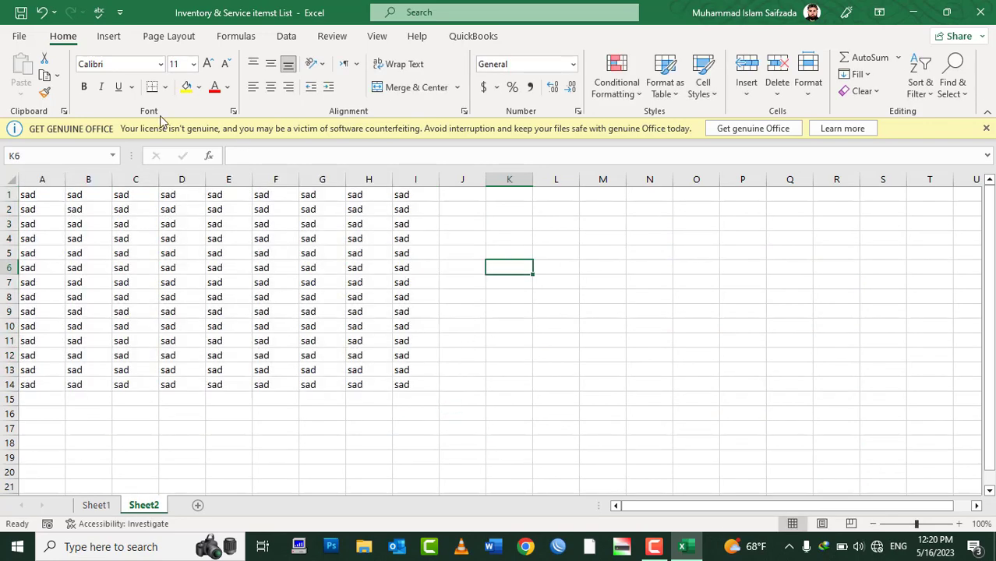
left_click(92, 504)
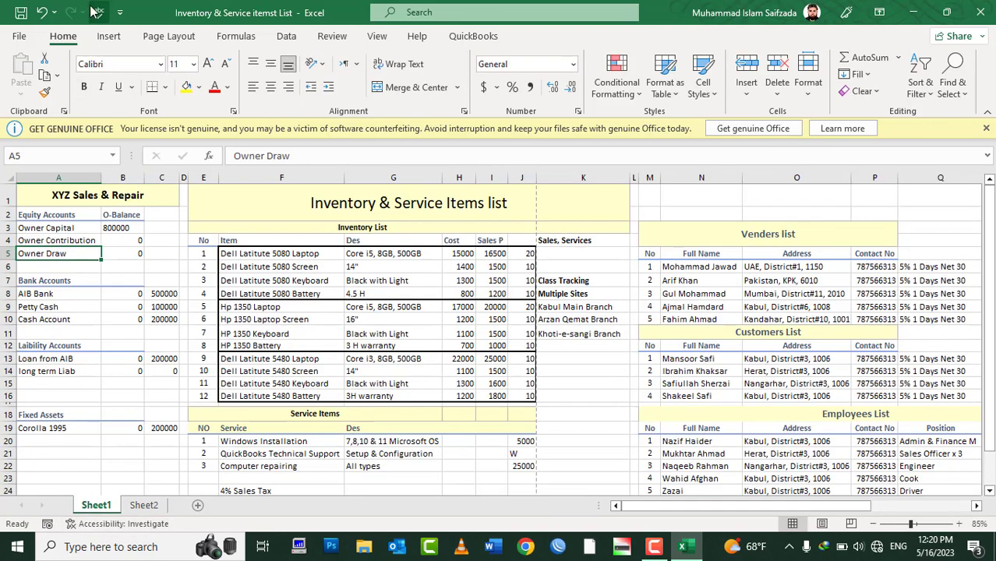
left_click(18, 37)
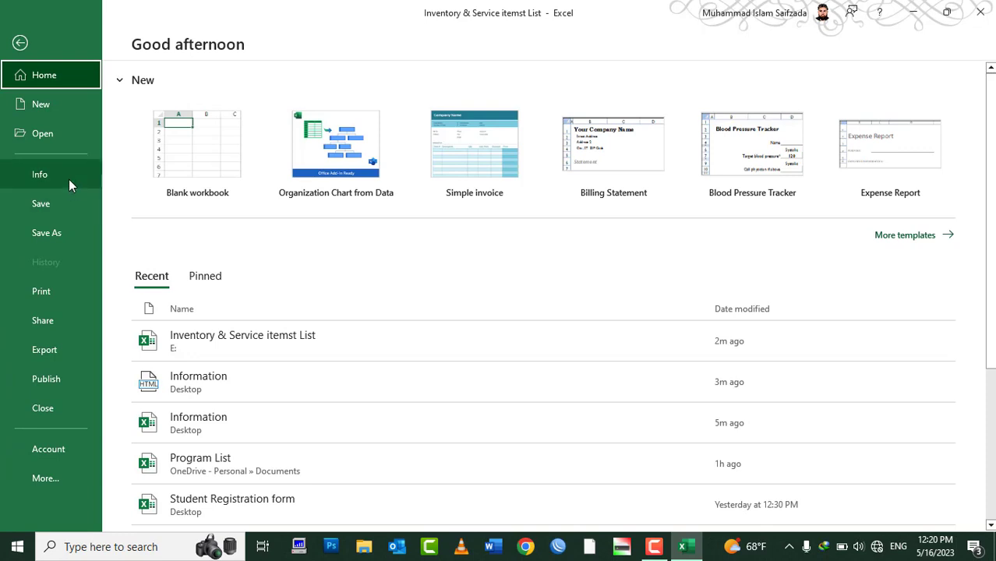
Reopen Print, keep Print Active Sheets, and preview pages 2 and 3 of the landscape printout
left_click(41, 292)
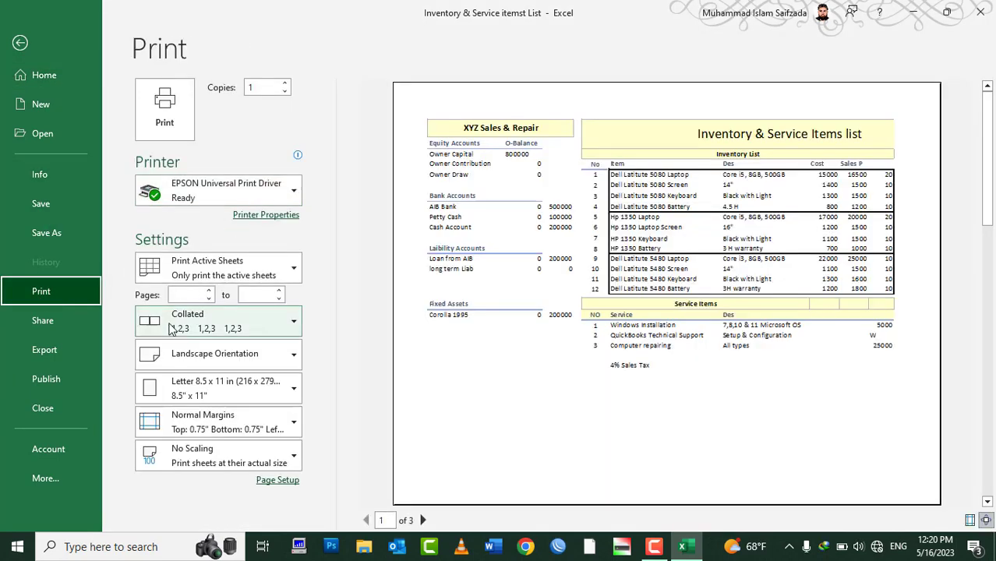
left_click(205, 267)
left_click(200, 302)
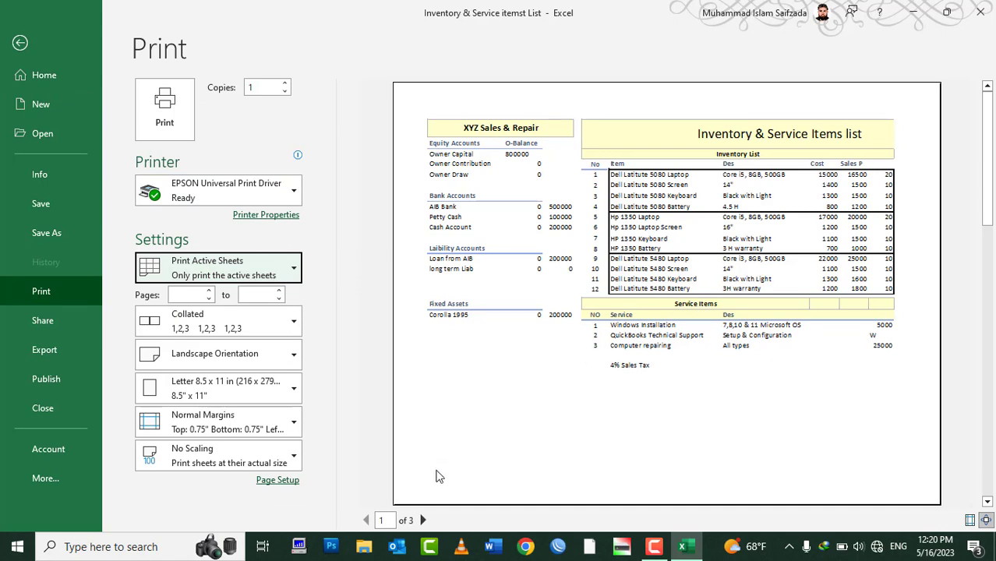
left_click(423, 520)
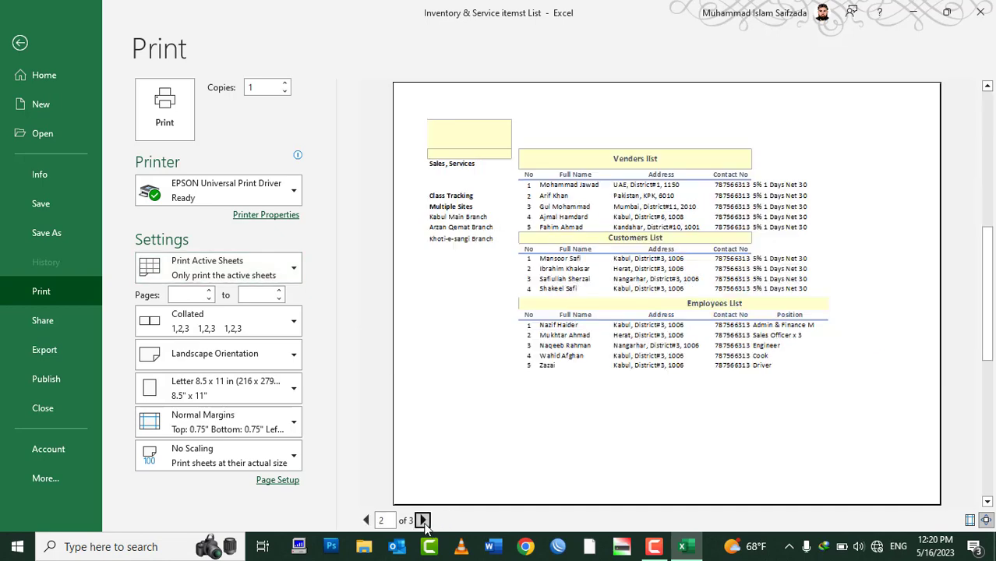
left_click(422, 520)
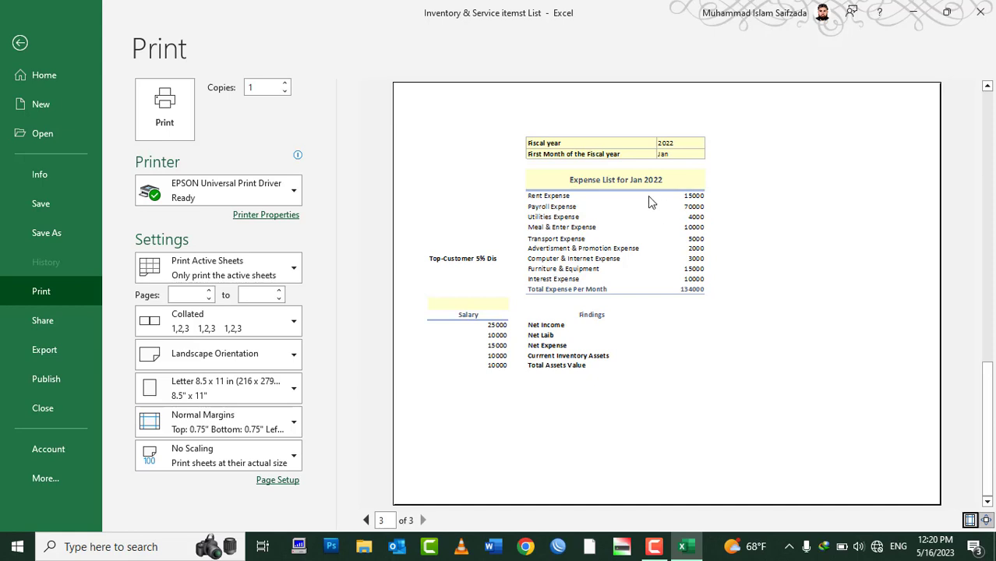
left_click(197, 267)
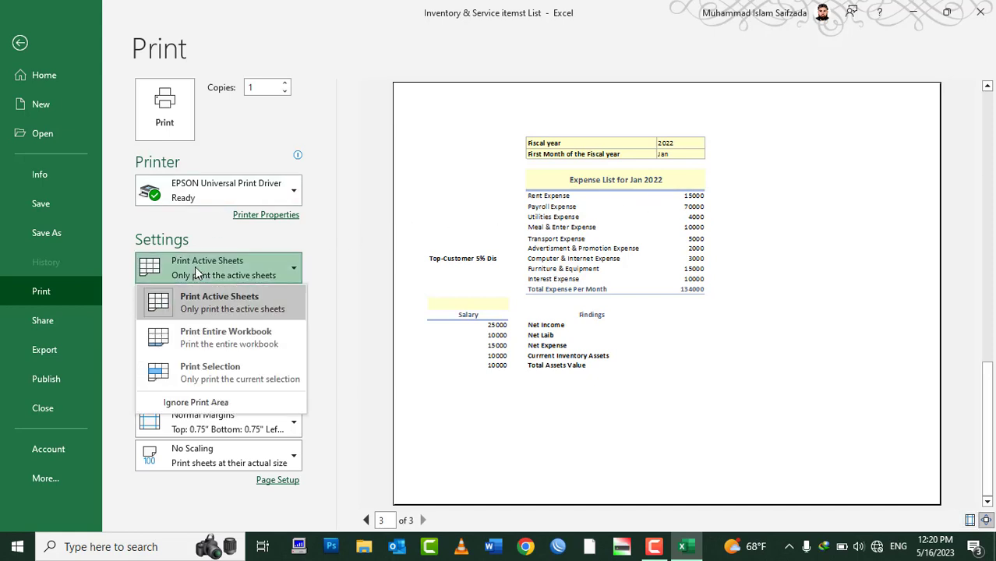
Preview Print Entire Workbook through page 4's 'sad' sheet, then revert to Print Active Sheets
left_click(229, 348)
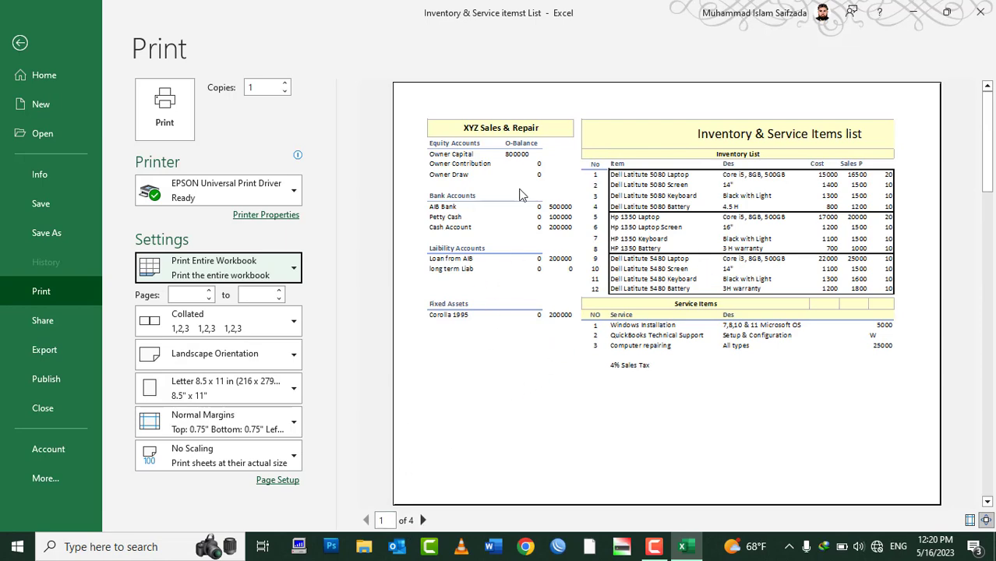
left_click(421, 520)
left_click(421, 520)
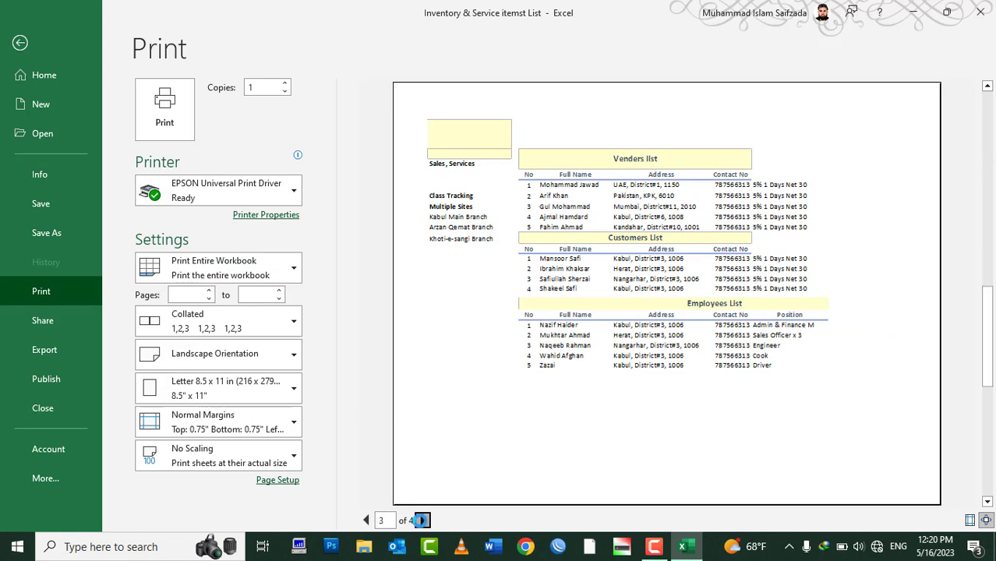
left_click(420, 519)
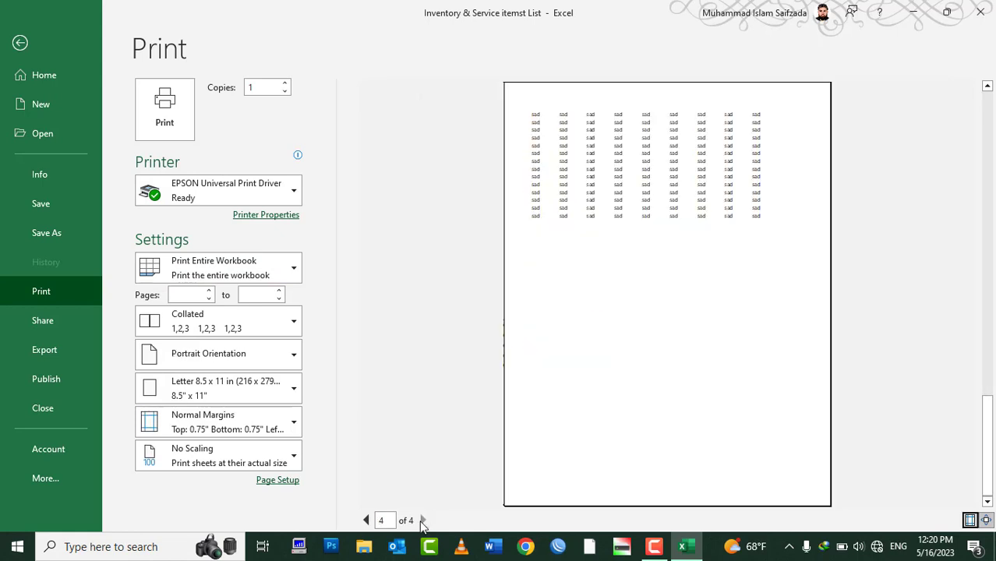
left_click(268, 261)
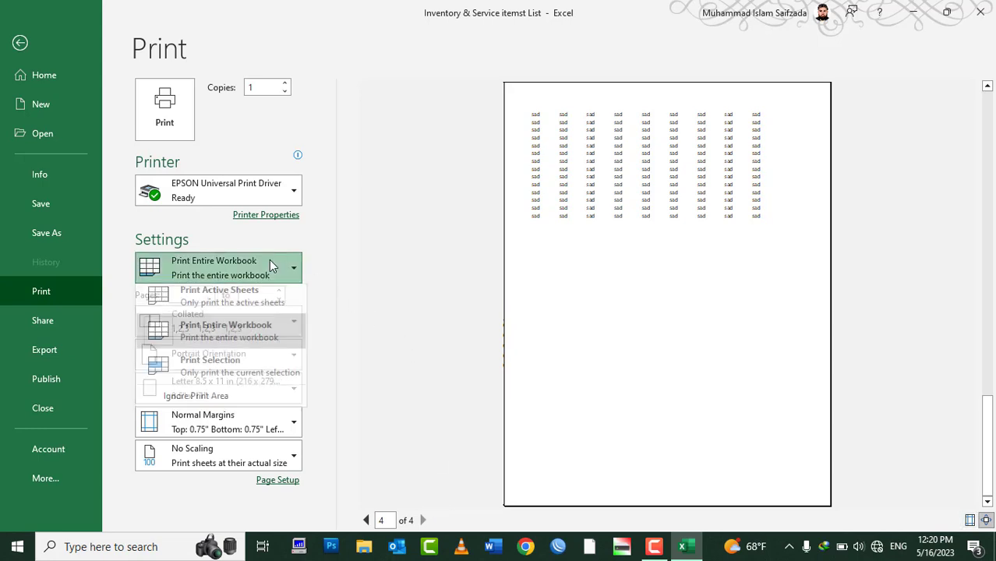
left_click(230, 308)
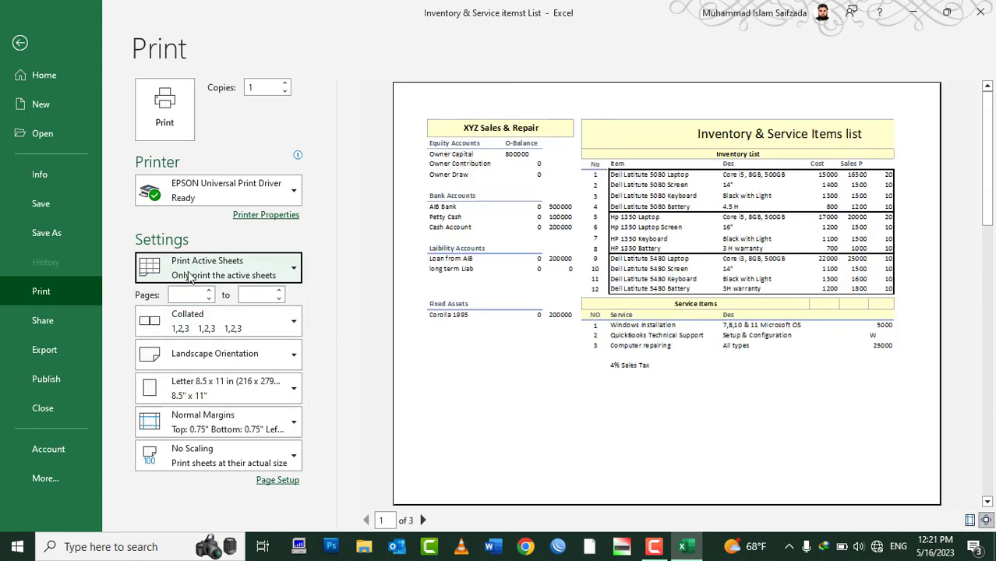
Leave the print preview and select a cell on Sheet2
key("Escape")
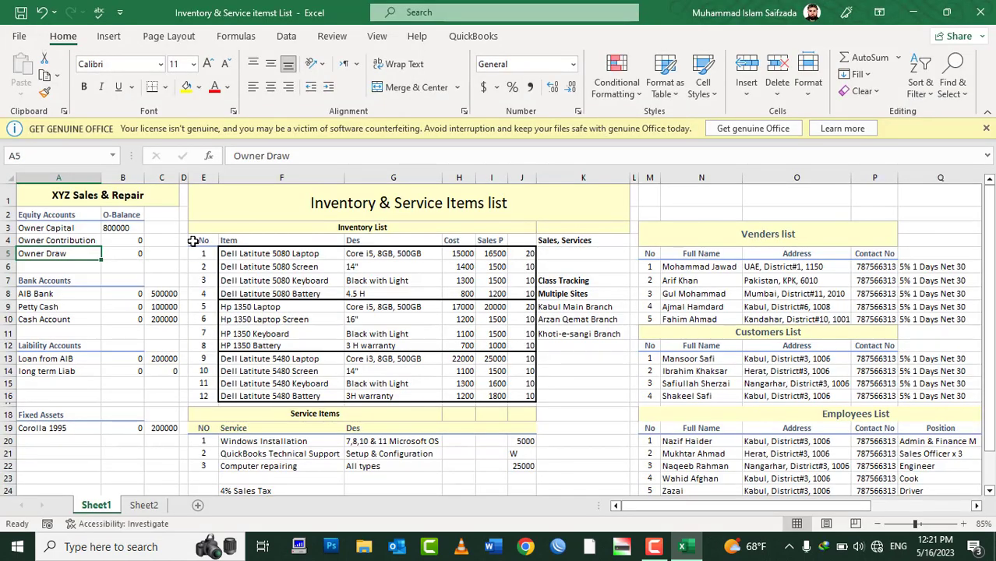
left_click(113, 265)
left_click(148, 506)
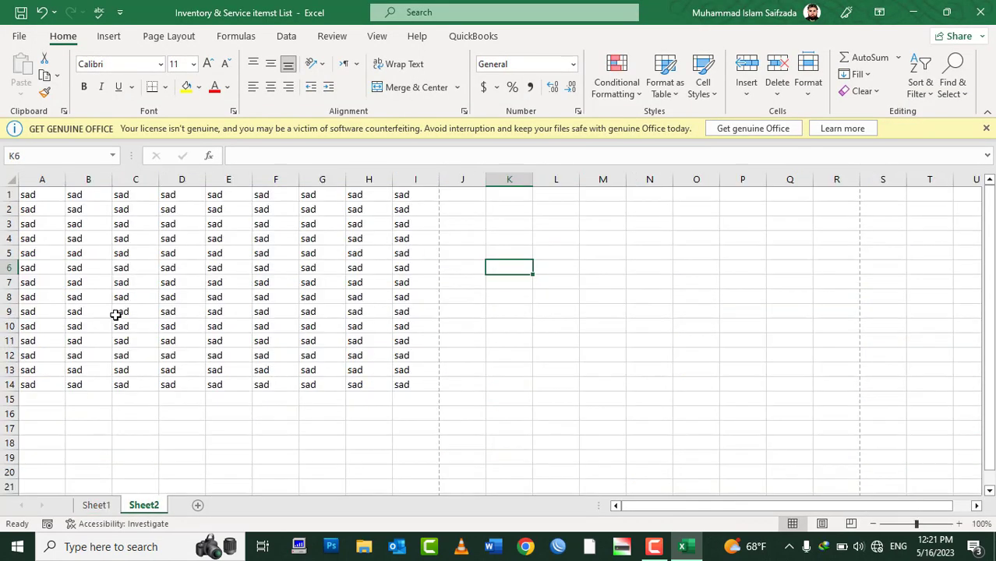
left_click(72, 229)
Set the print scope to Print Entire Workbook, then exit to Sheet1
left_click(19, 36)
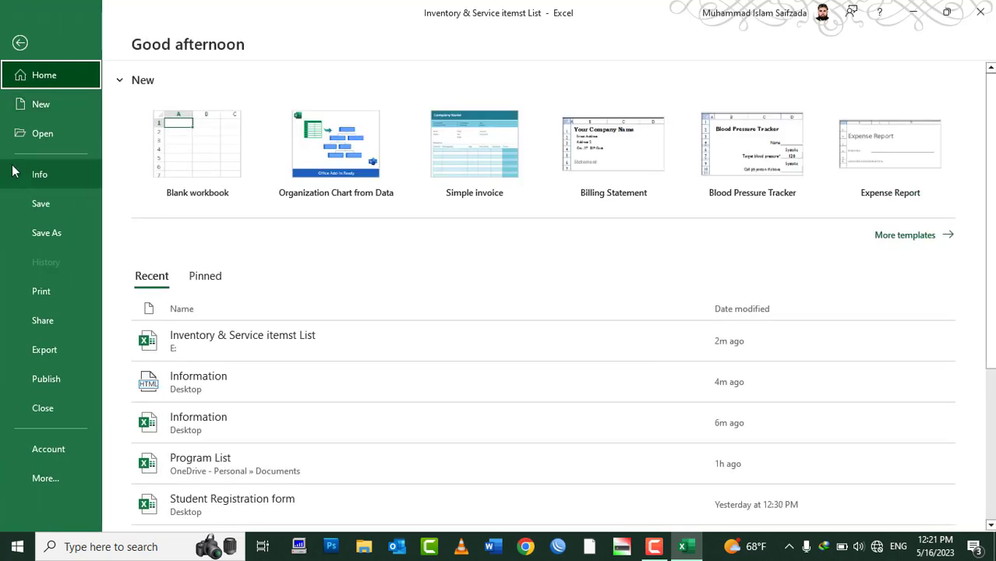
left_click(60, 290)
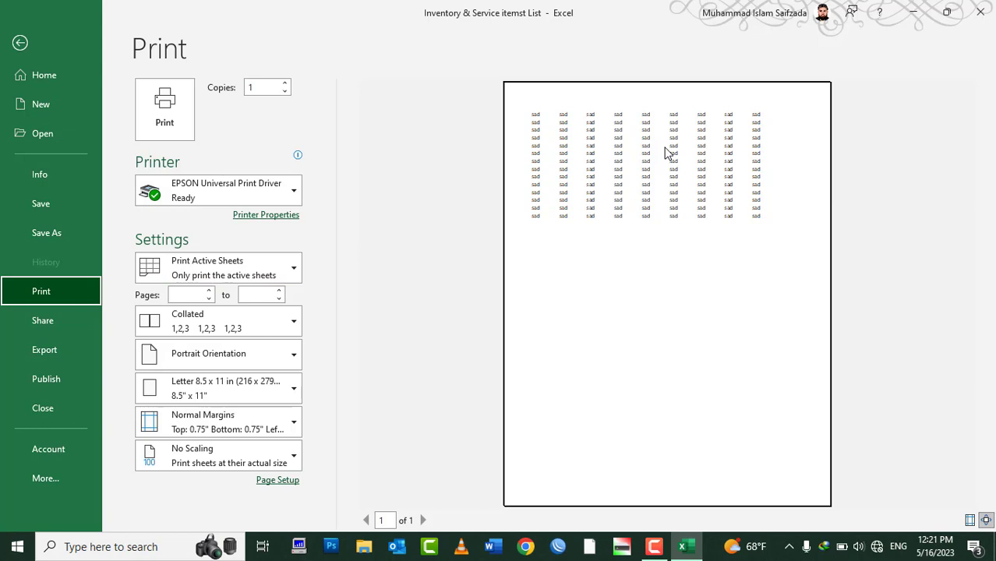
left_click(262, 269)
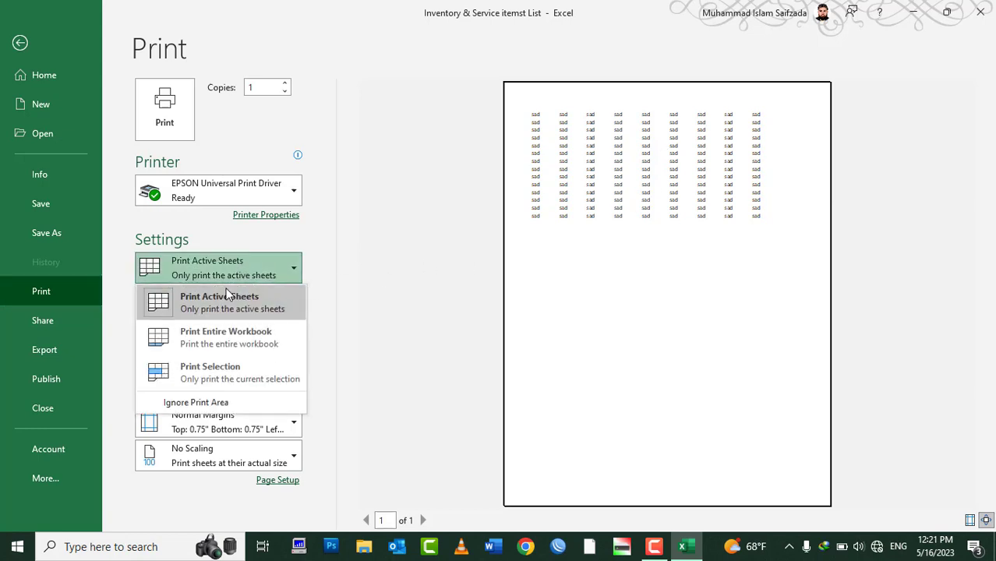
left_click(221, 340)
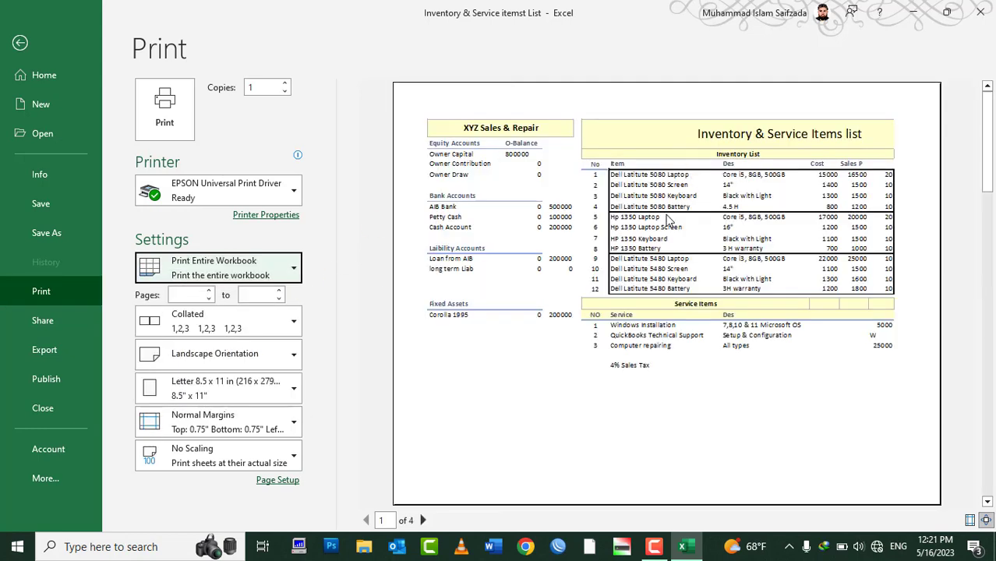
left_click(249, 276)
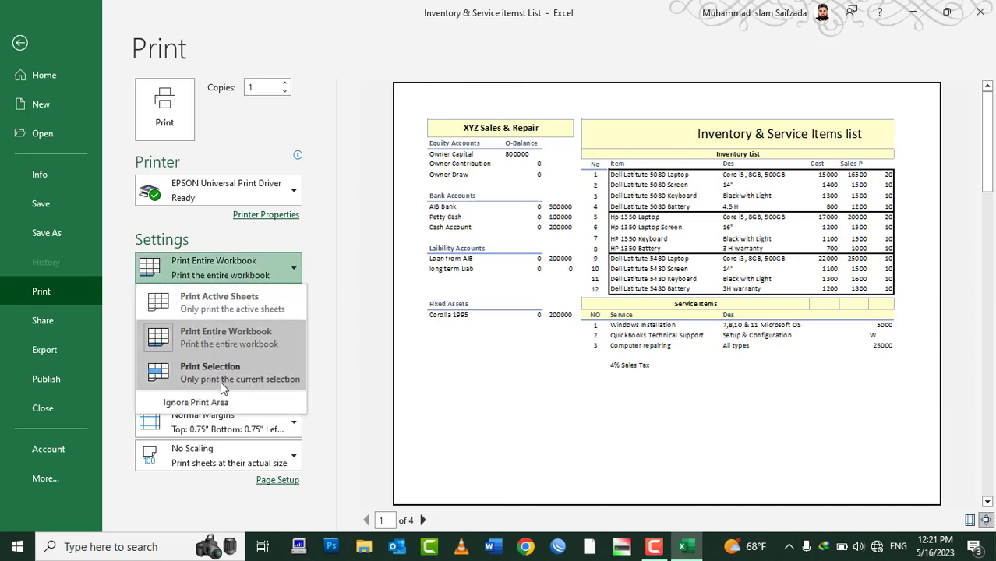
key("Escape")
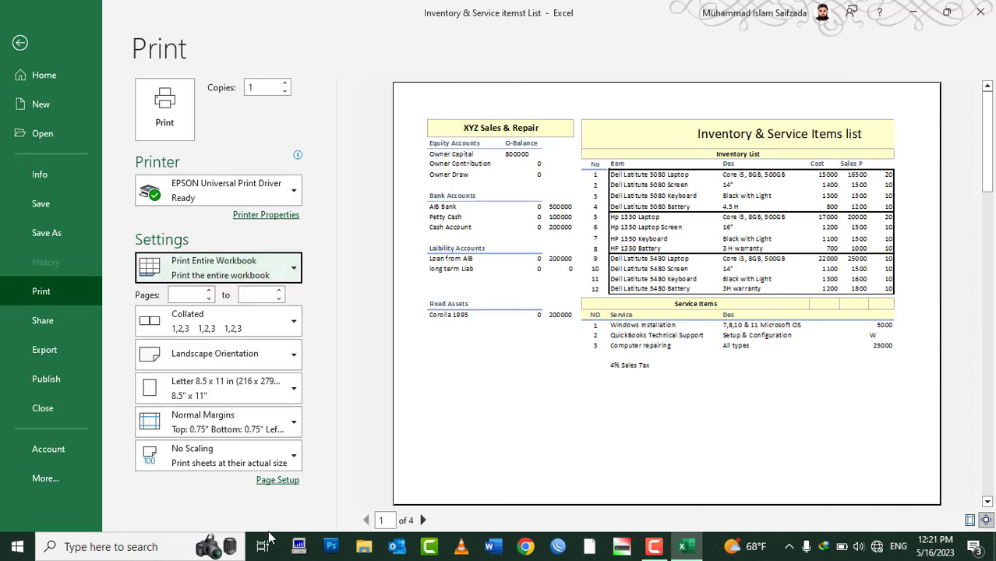
key("Escape")
left_click(98, 506)
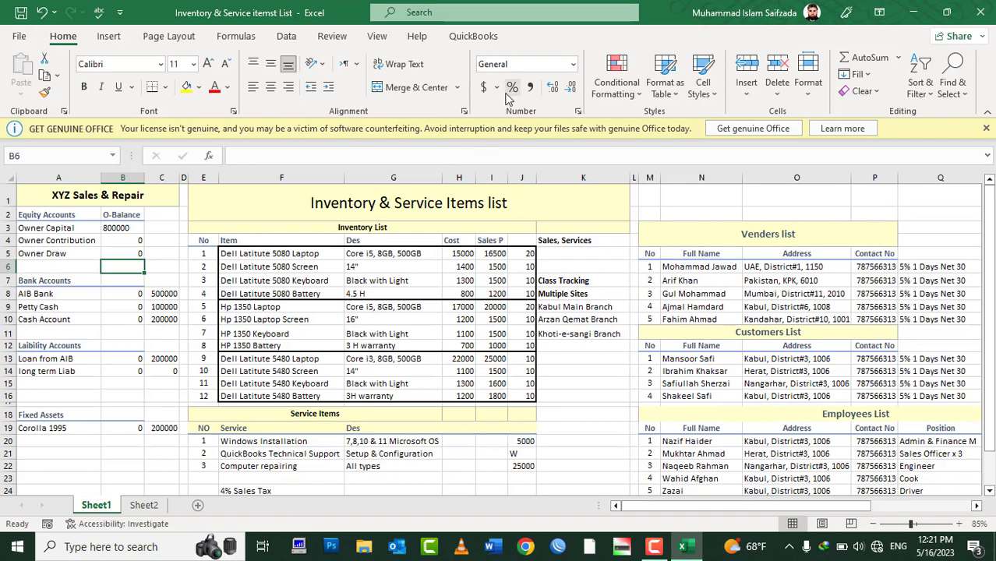
Select the Inventory & Service Items list block, E1:K16, on Sheet1
scroll(794, 296, "down", 3)
scroll(815, 327, "down", 2)
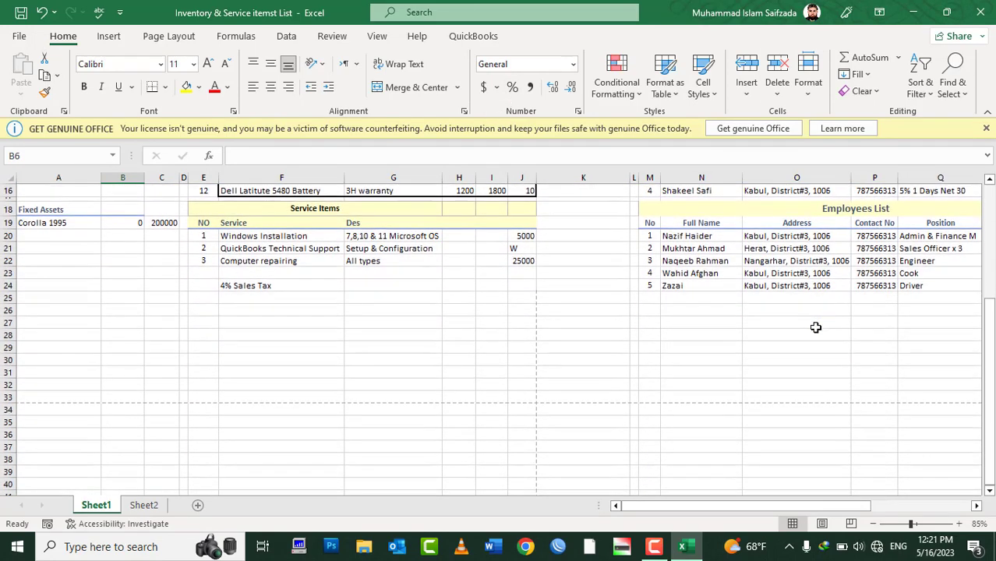
scroll(815, 327, "up", 5)
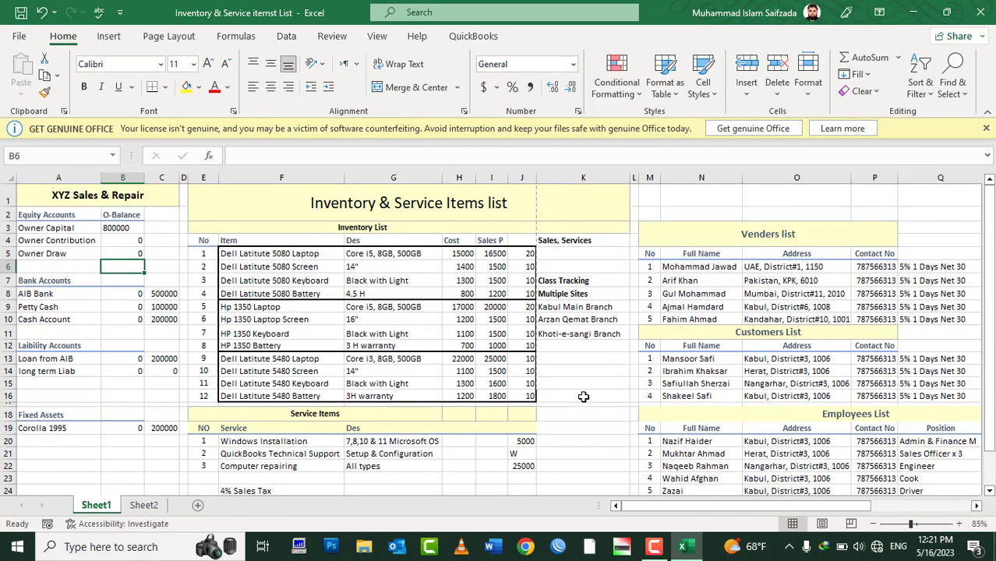
mouse_move(582, 395)
left_mouse_down()
mouse_move(418, 288)
mouse_move(235, 194)
left_mouse_up()
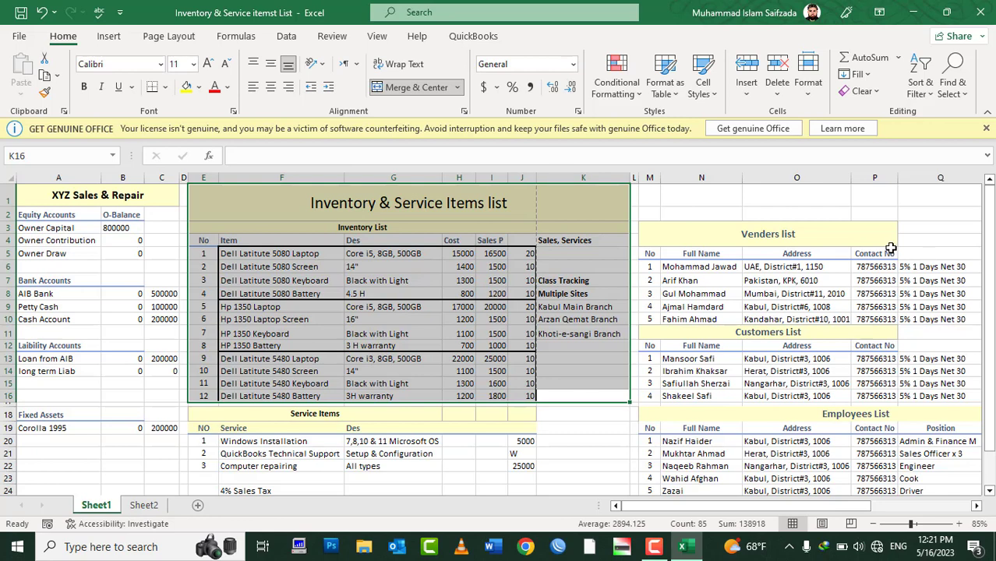
In File > Print, set the print scope to Print Selection to preview the list on one page
left_click(22, 36)
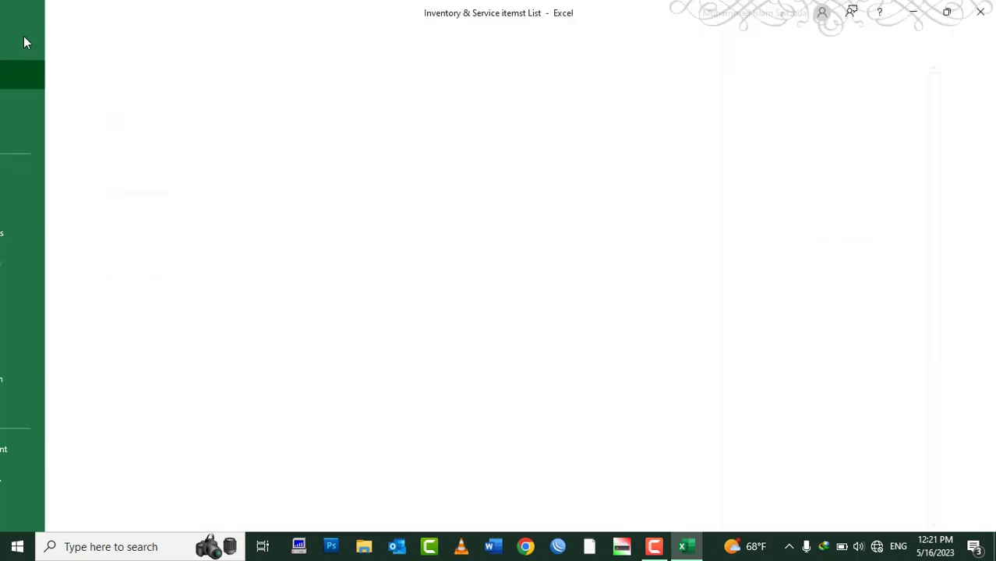
left_click(39, 292)
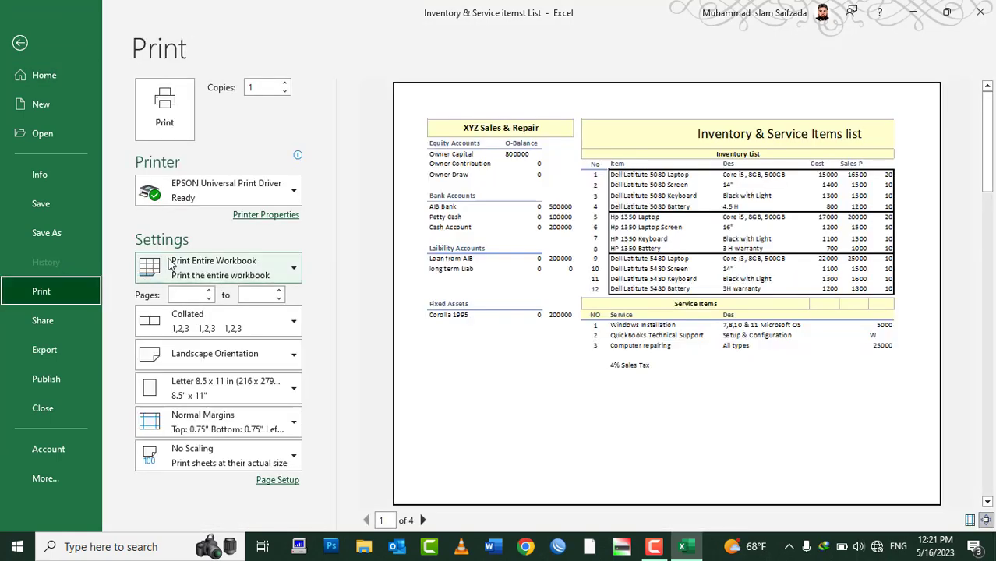
left_click(187, 263)
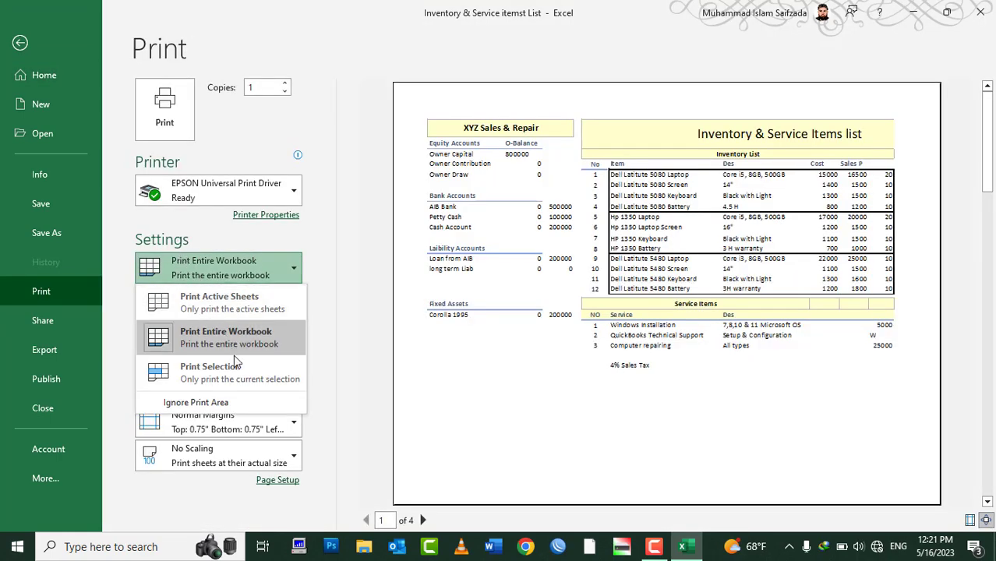
left_click(230, 379)
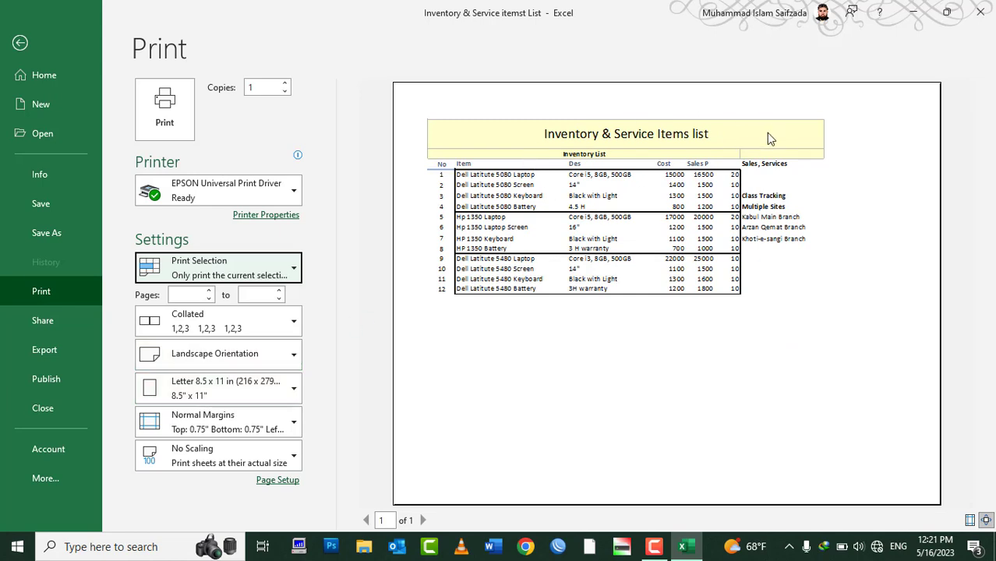
Compare Print Active Sheets with Print Selection, ending on selection-only printing
left_click(211, 264)
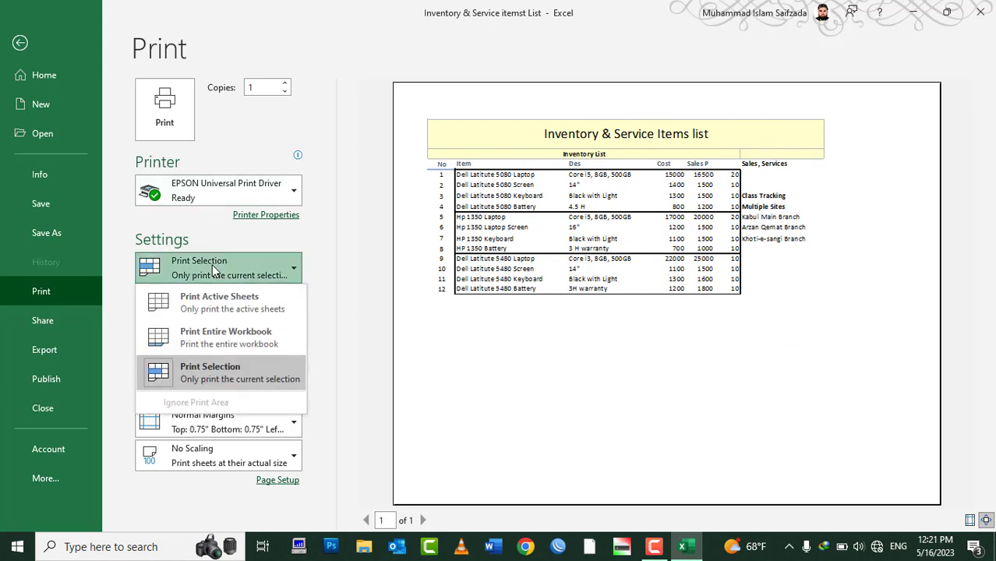
left_click(240, 299)
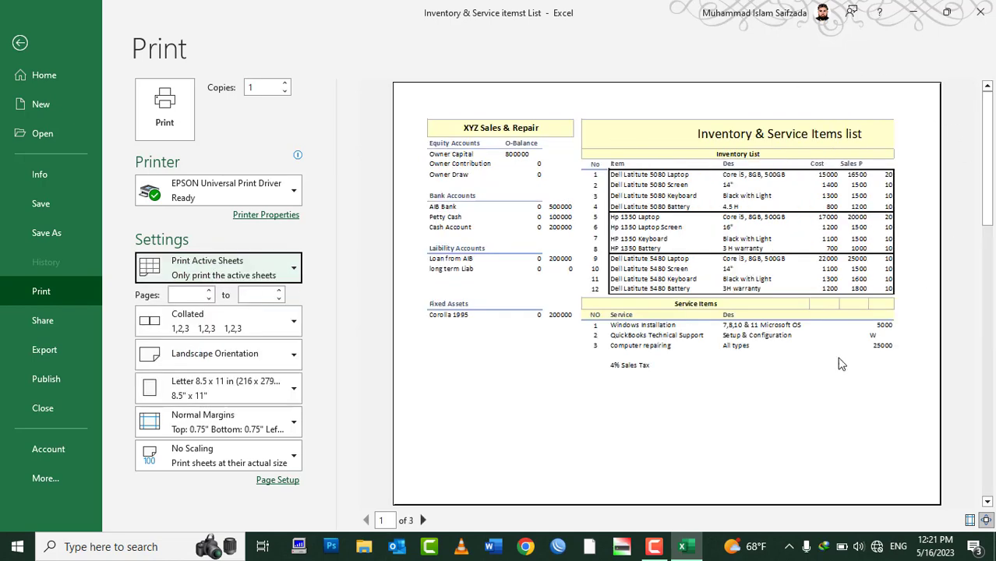
left_click(255, 280)
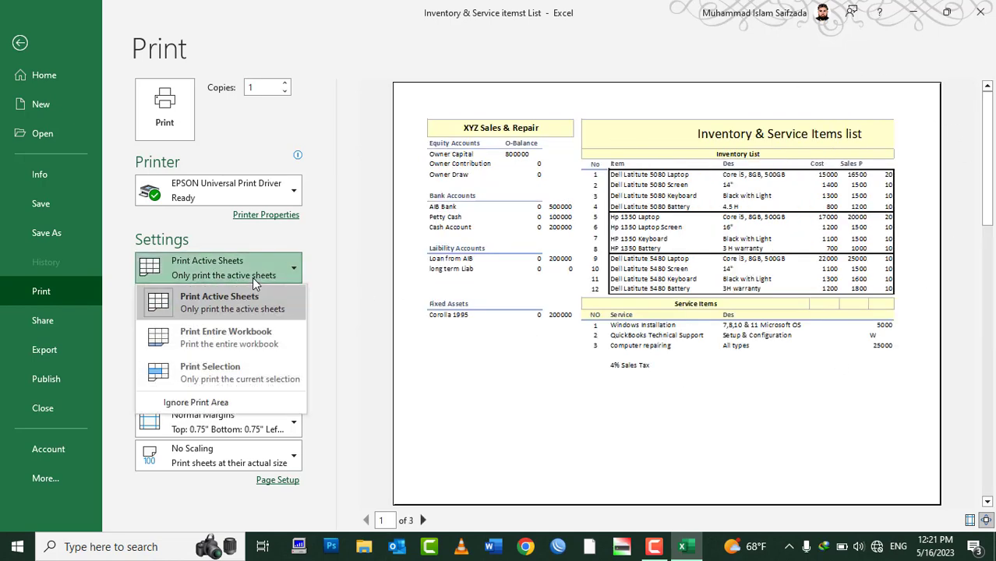
left_click(216, 383)
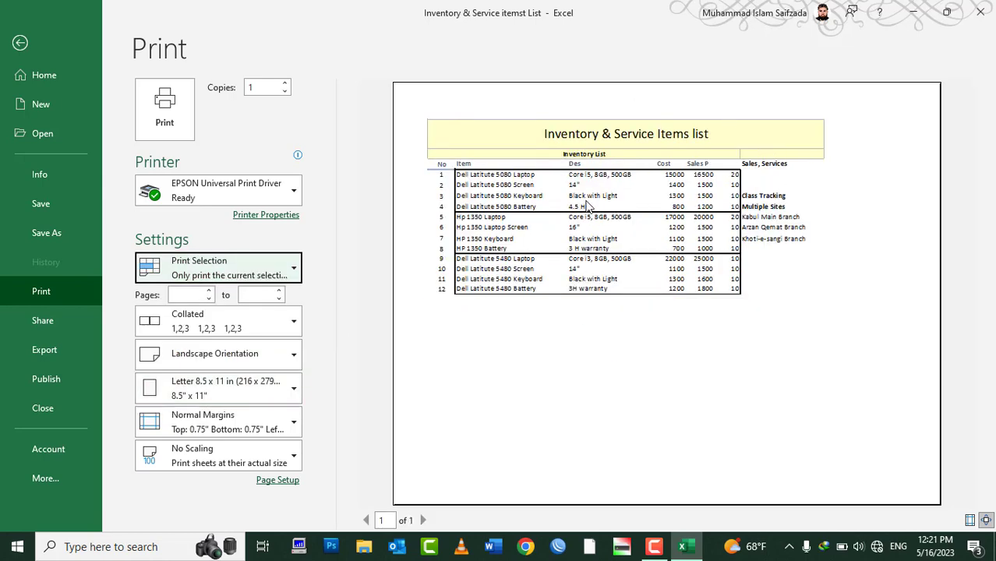
left_click(263, 263)
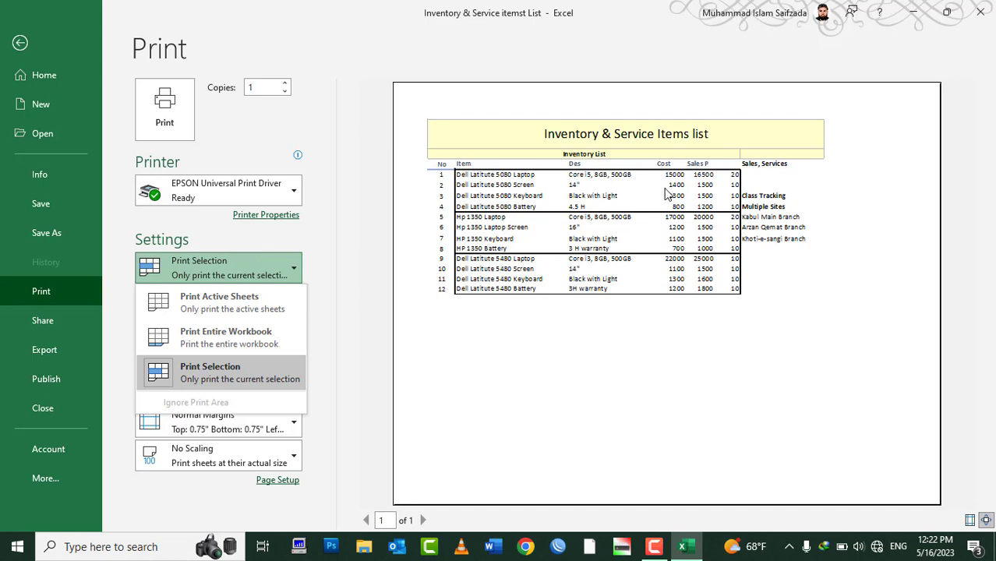
left_click(178, 263)
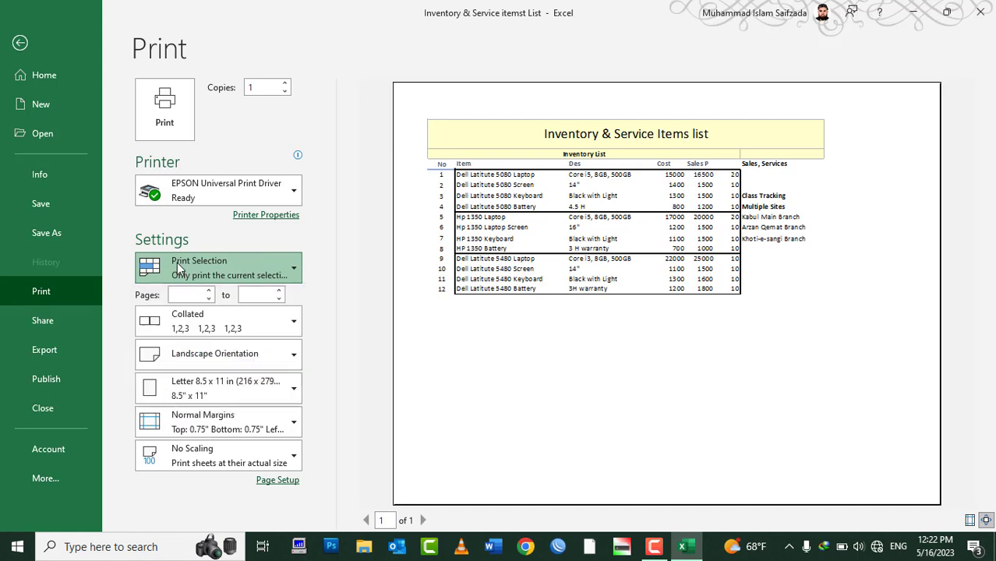
Return the print scope to Print Active Sheets and go back to the worksheet
left_click(257, 268)
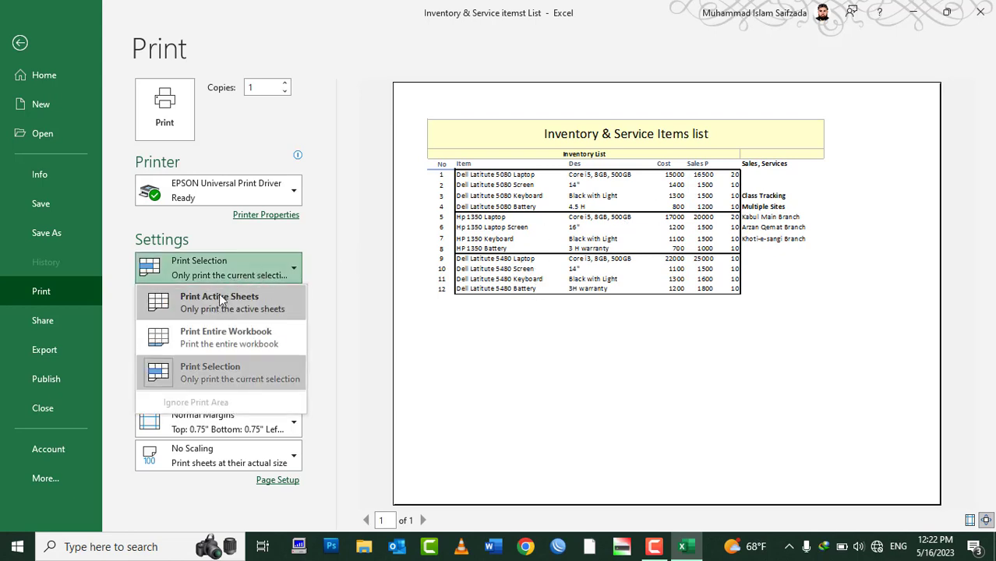
left_click(210, 309)
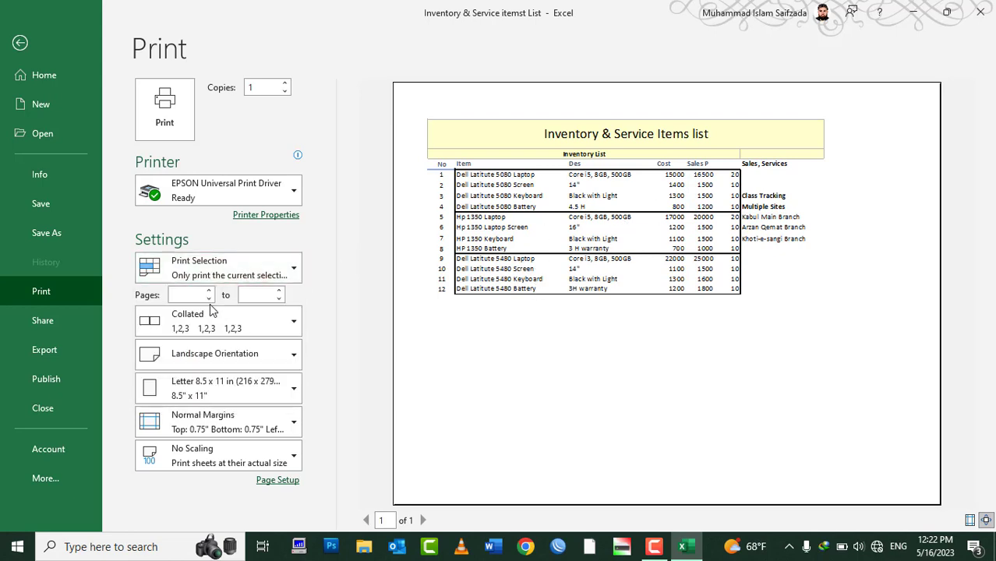
left_click(234, 266)
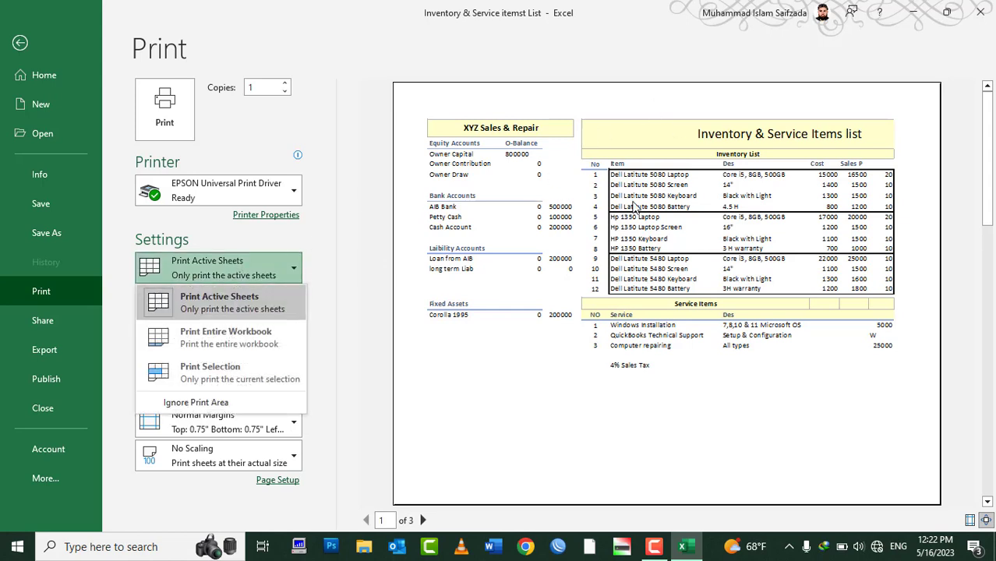
left_click(198, 403)
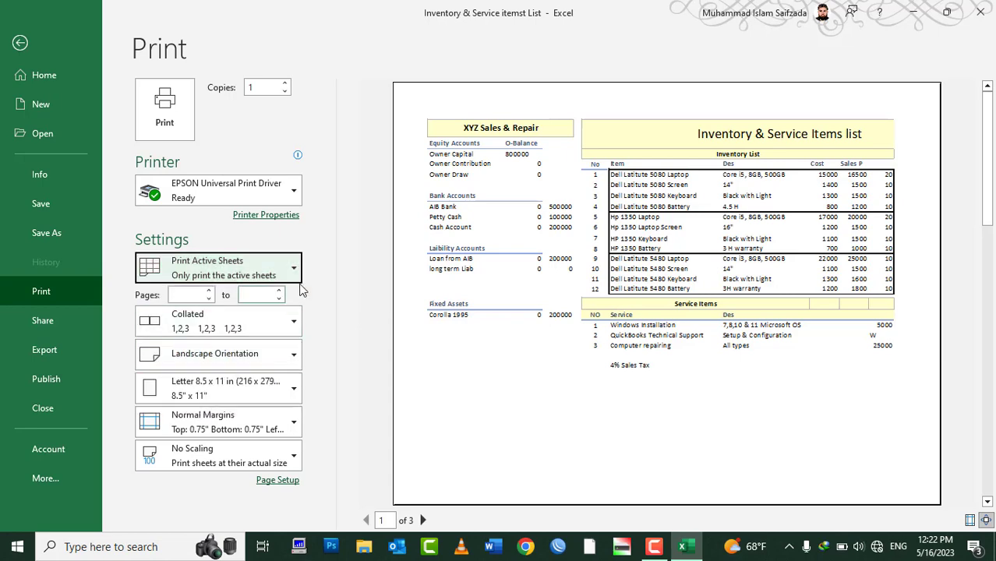
key("Escape")
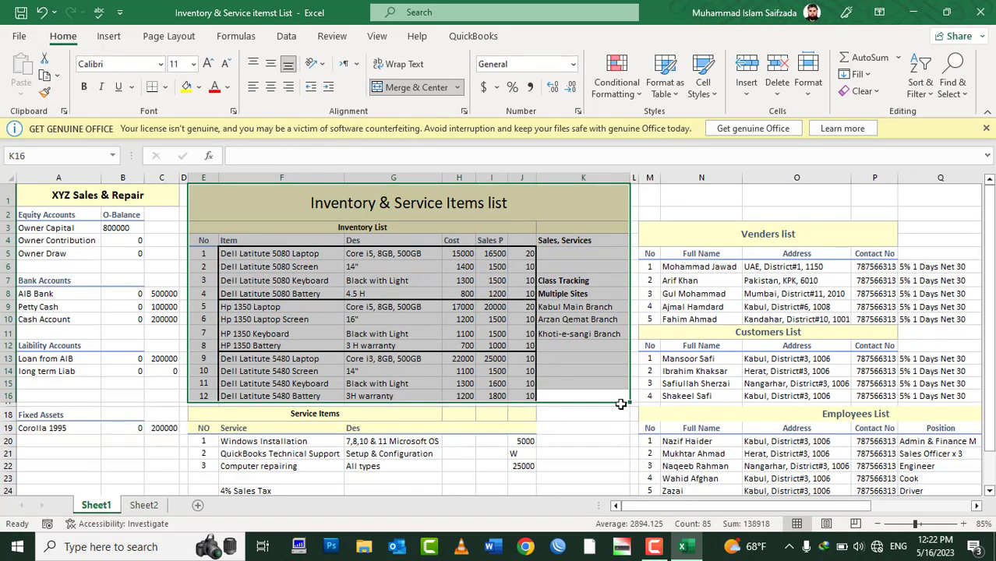
Reselect E1:K16 and make it the sheet's Print Area from Page Layout
mouse_move(609, 396)
left_mouse_down()
mouse_move(276, 280)
mouse_move(229, 209)
left_mouse_up()
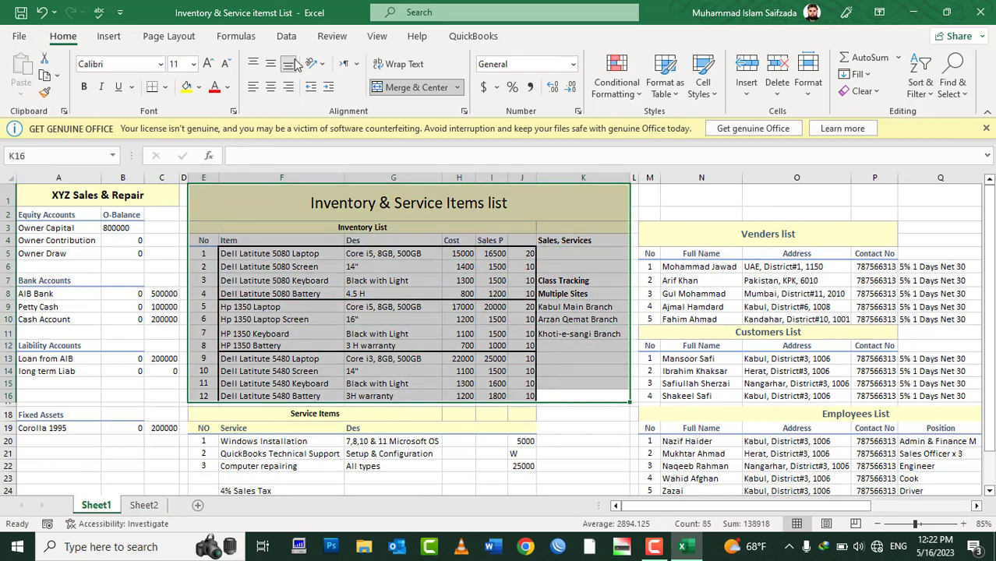
left_click(172, 37)
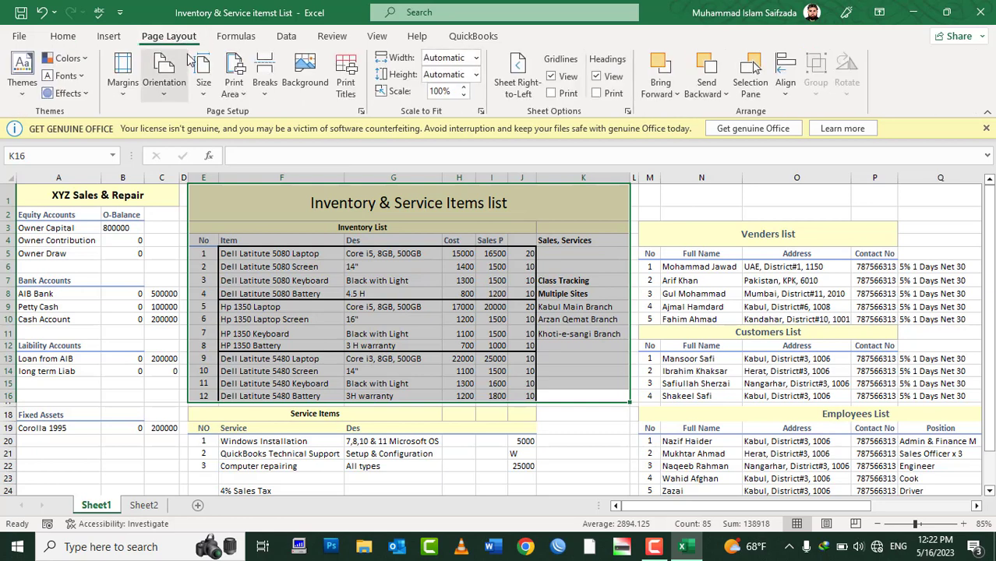
left_click(244, 95)
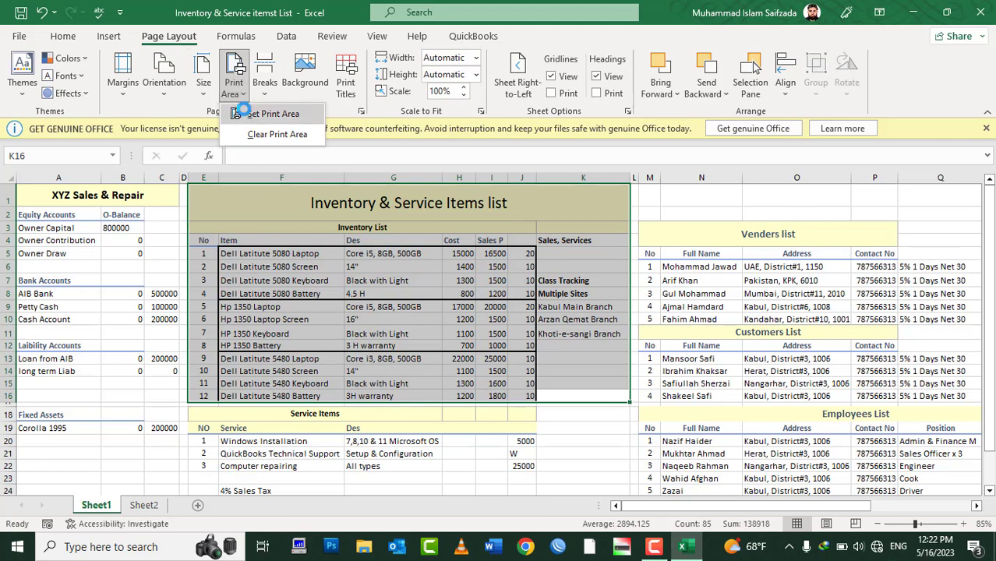
left_click(246, 115)
Clear the range selection by clicking cell M3
left_click(597, 423)
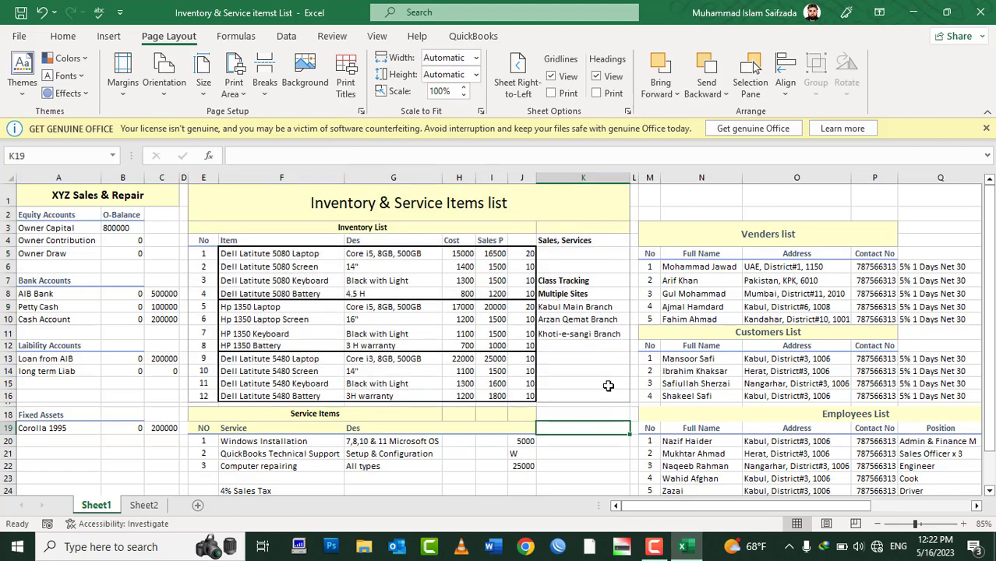
left_click_drag(606, 391, 206, 190)
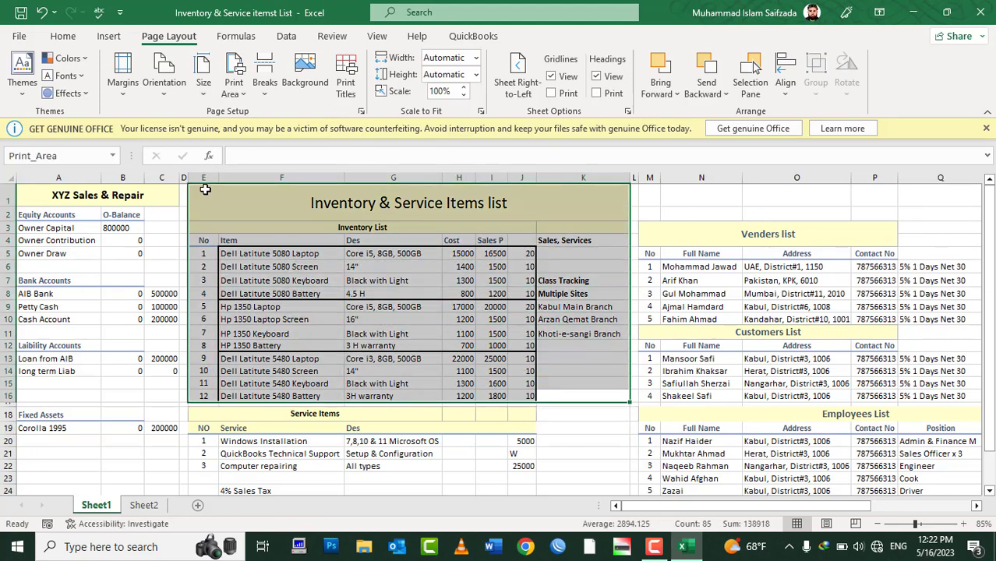
left_click(728, 226)
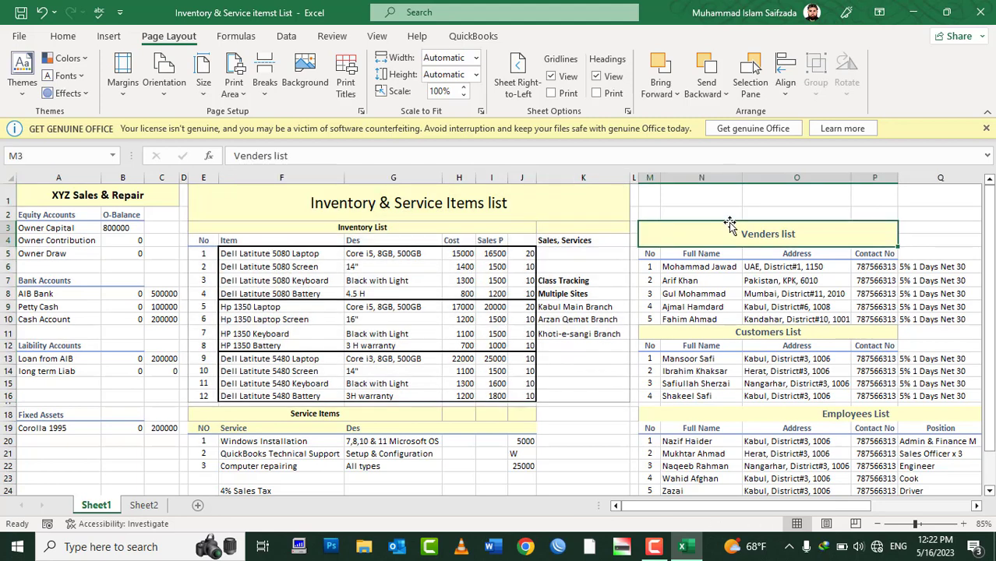
left_click(20, 37)
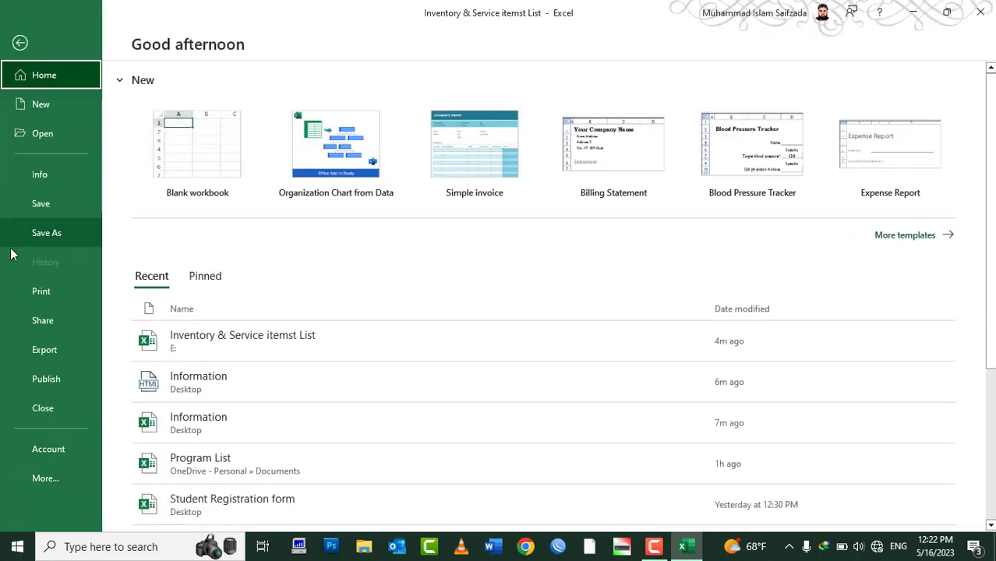
In Print settings, tick Ignore Print Area so the whole sheet previews over 3 pages
left_click(47, 290)
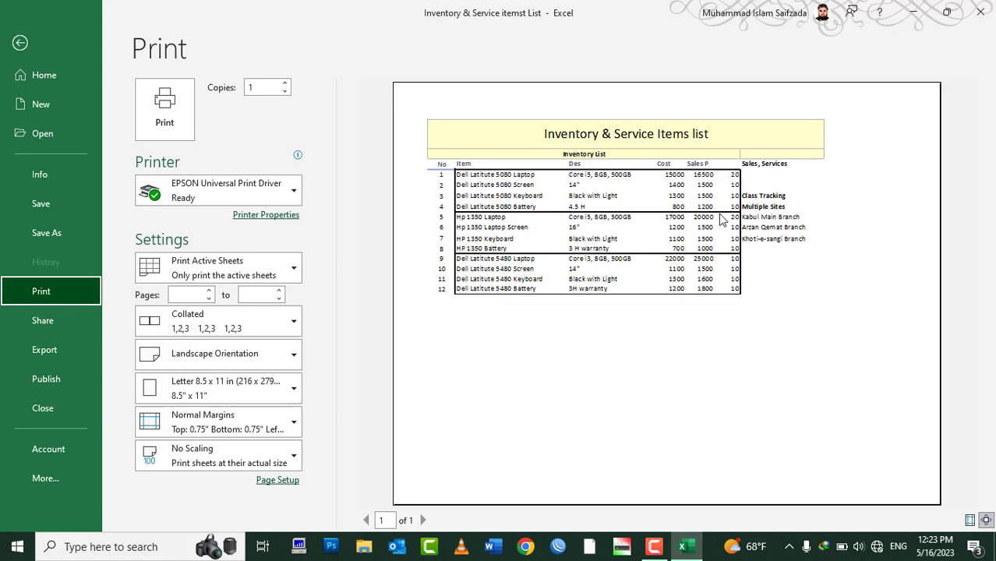
left_click(225, 274)
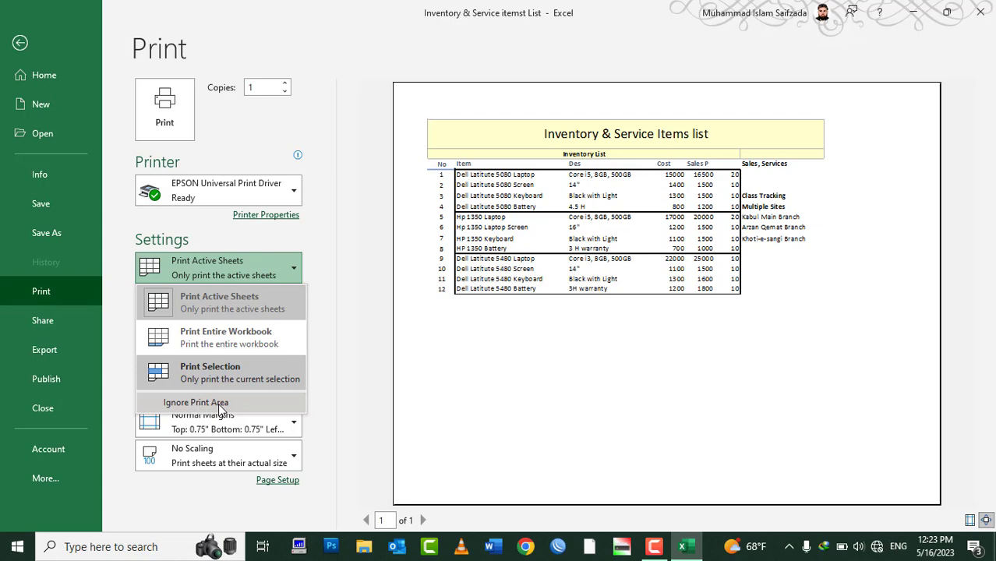
left_click(221, 404)
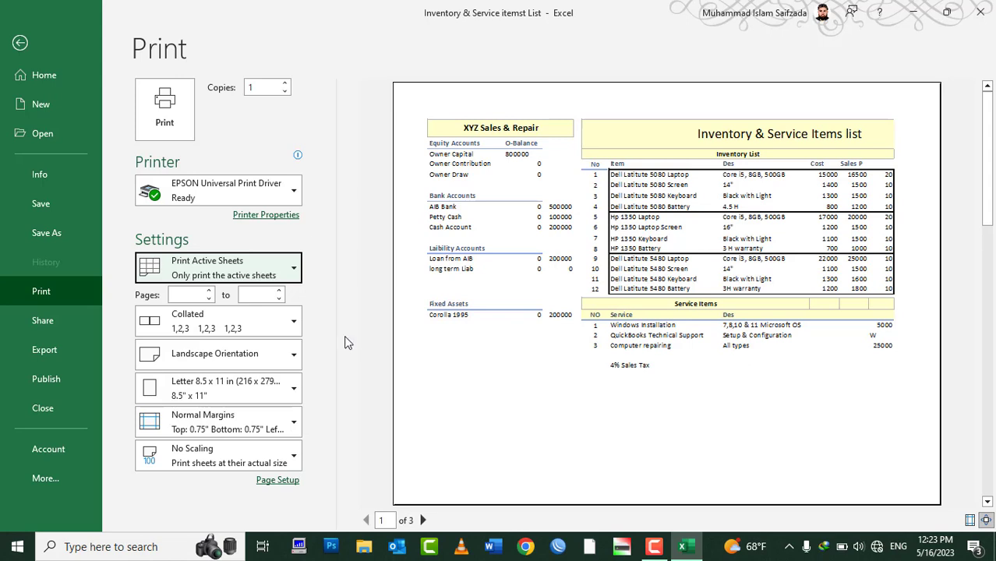
left_click(262, 268)
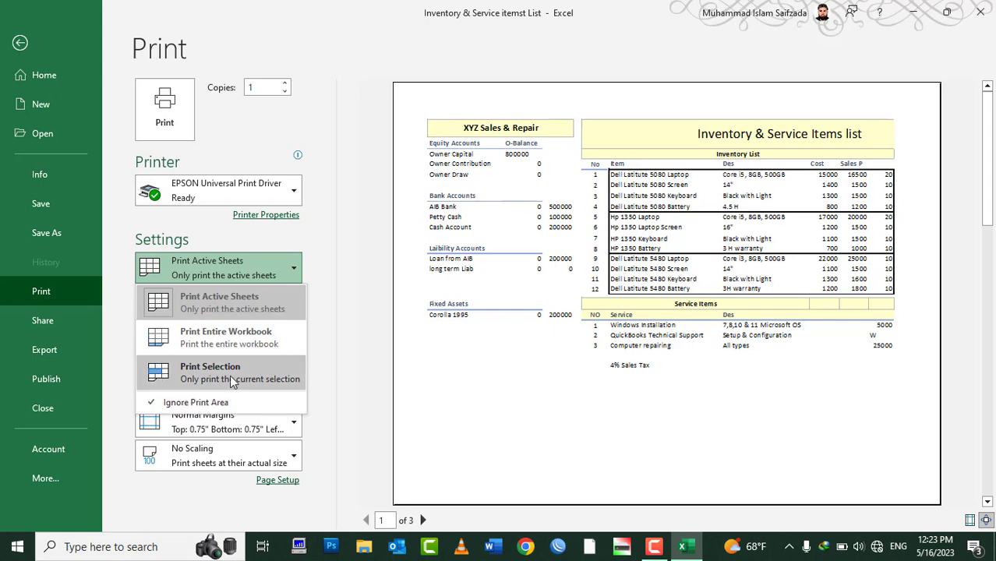
left_click(335, 254)
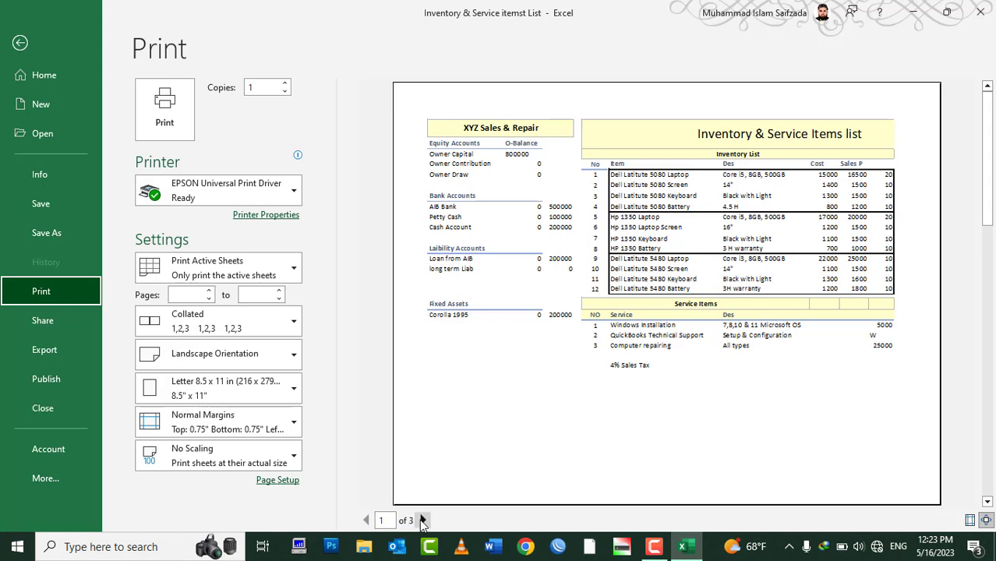
Enter a Pages range of 1 to 2, then change both boxes to 3
left_click(188, 298)
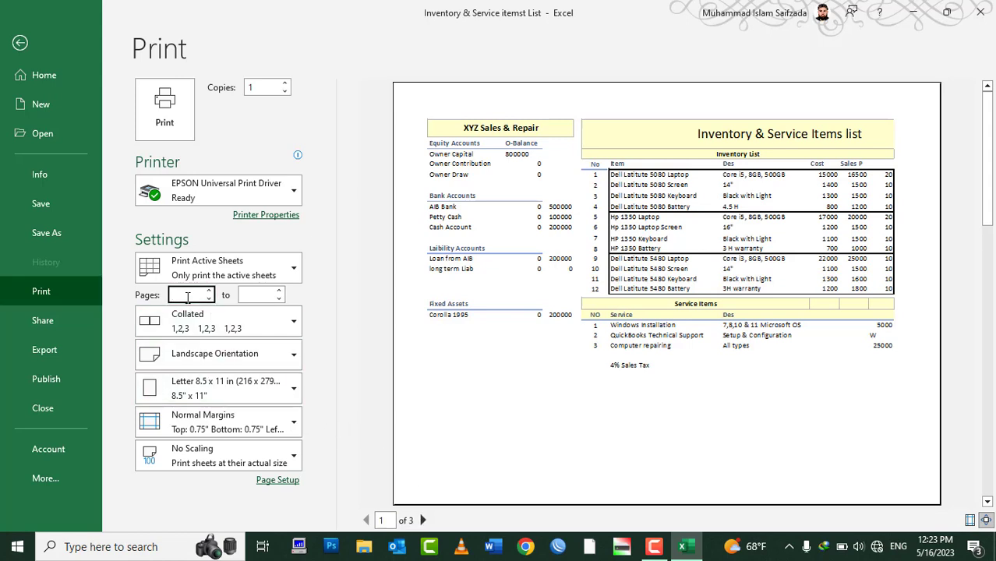
type("1")
left_click(245, 296)
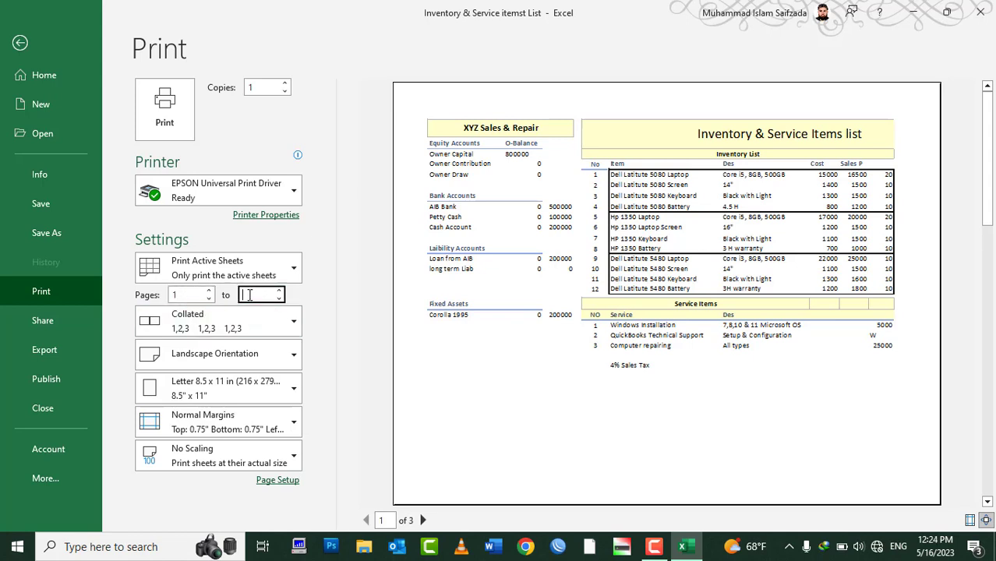
type("2")
key("shift+Tab")
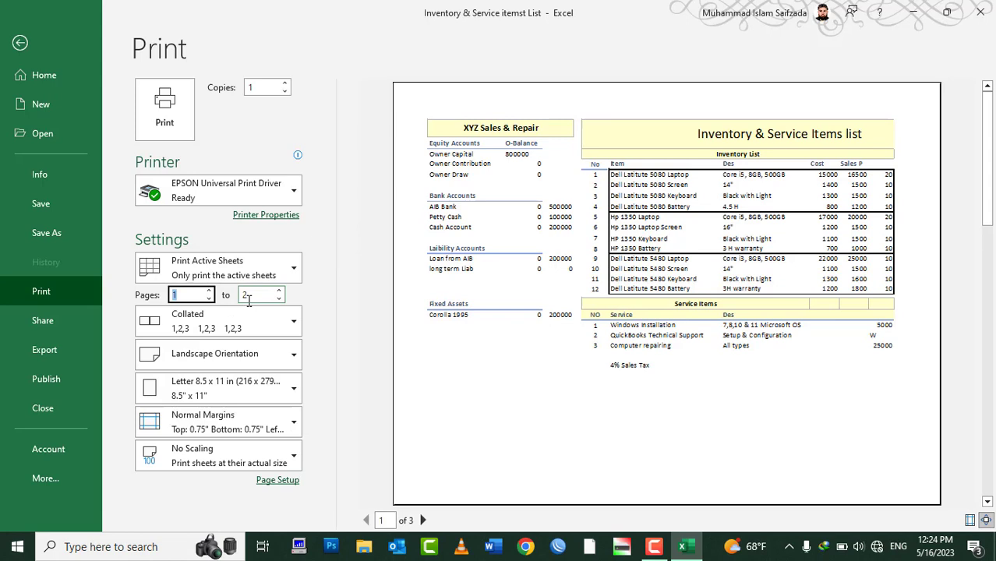
type("3")
double_click(249, 294)
type("3")
double_click(194, 299)
Launch Word with 'winword' and fill a blank document using =rand(111)
key("super+r")
type("winword")
key("Return")
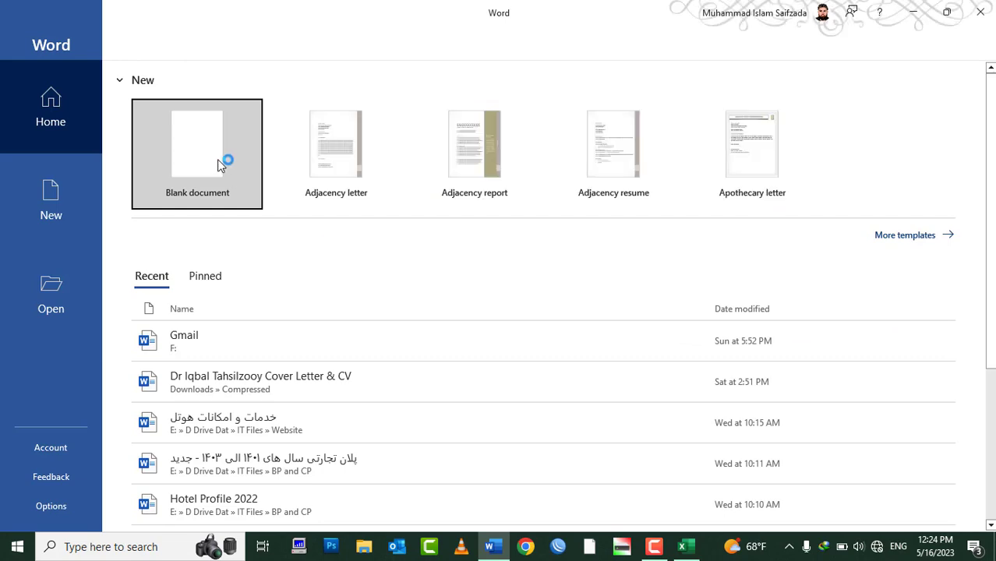
left_click(220, 159)
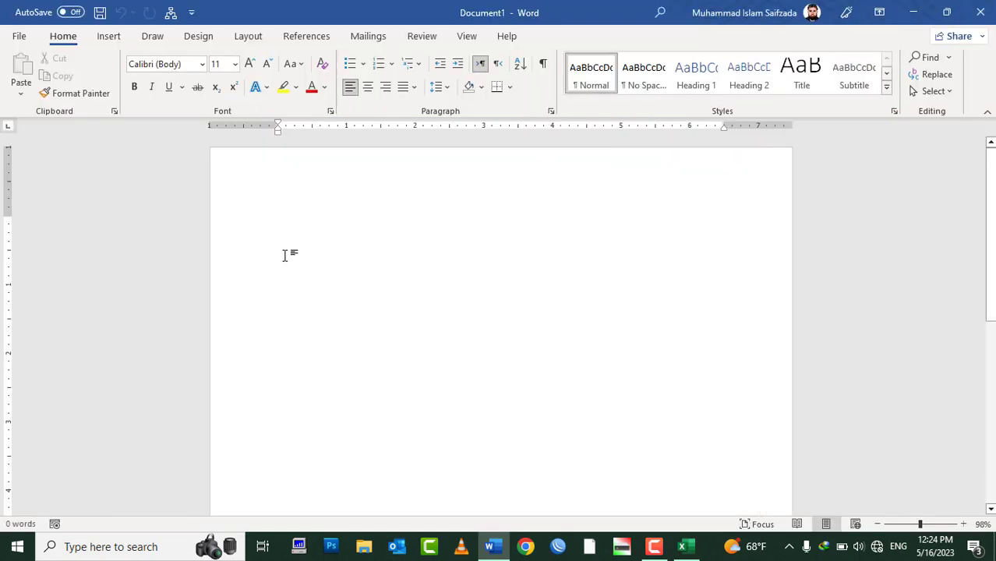
type("=rand(")
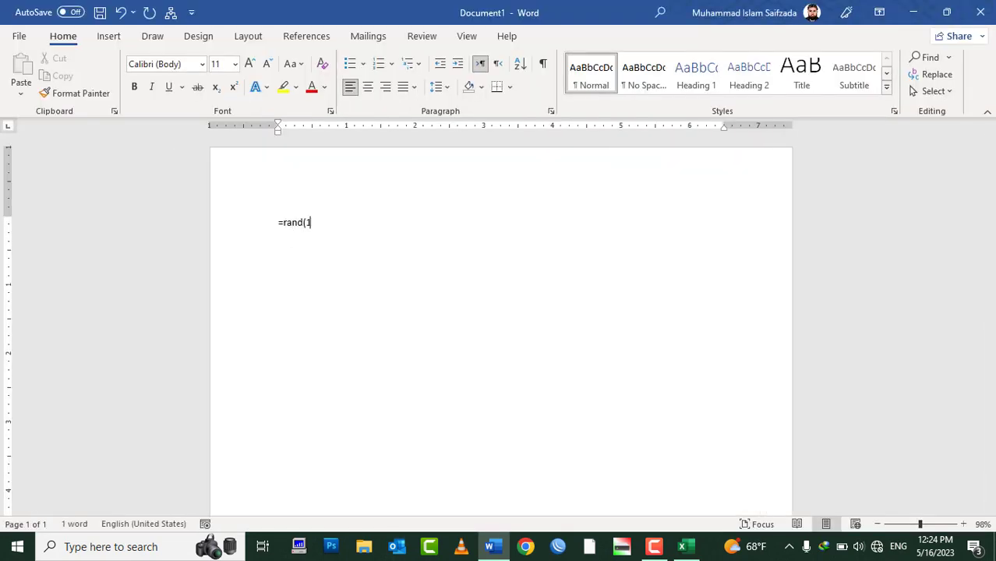
type("111)")
key("Return")
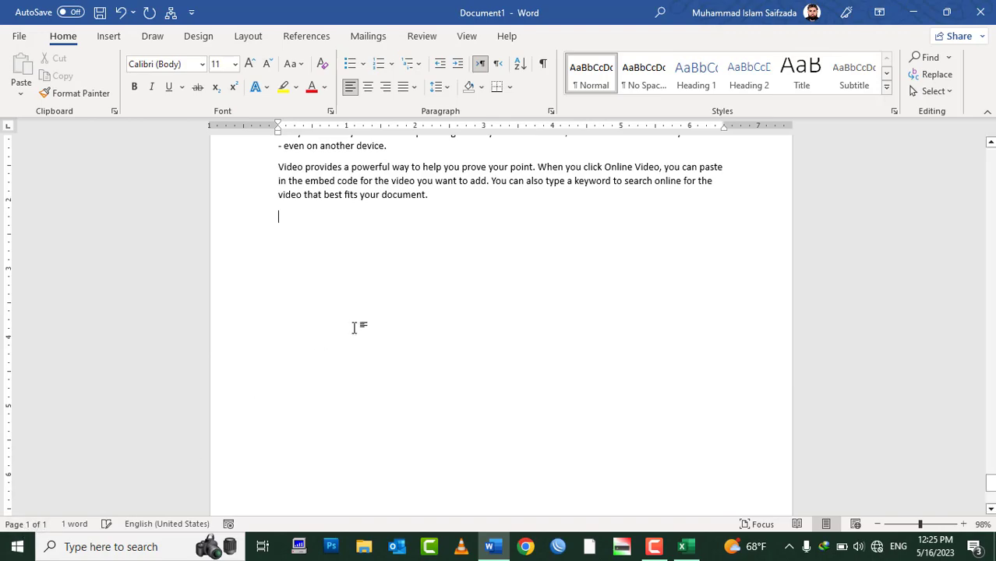
type("To make your document look professionally produced, Word provides header, footer, cover page, and text box designs that complement each other. For example, you can add a matching cover page, header, and sidebar. Click Insert and then choose the elements you want from the different galleries. Themes and styles also help keep your document coordinated. When you click Design and choose a new Theme, the pictures, charts, and SmartArt graphics change to match your new theme. When you apply styles, your headings change to match the new theme.")
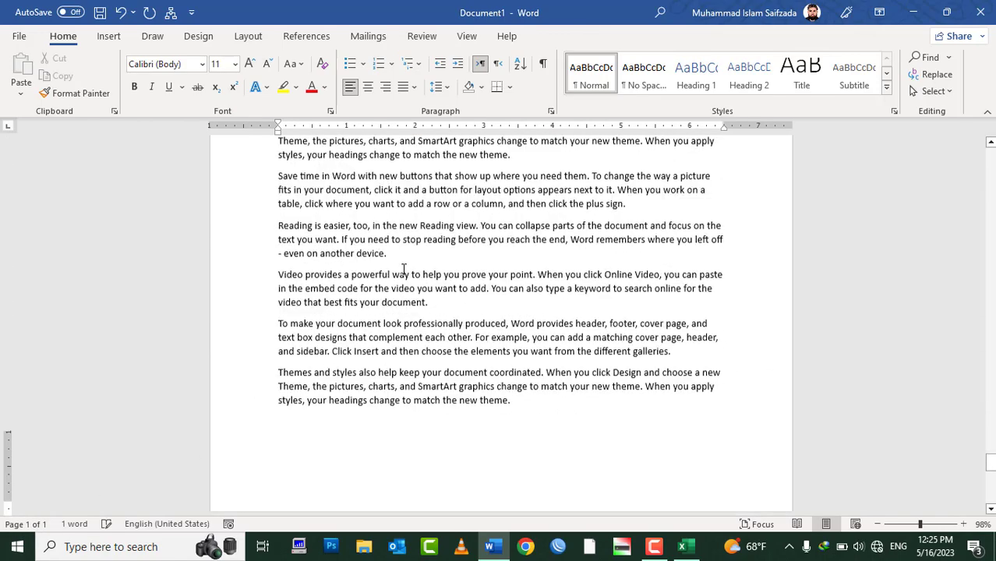
key("ctrl+z")
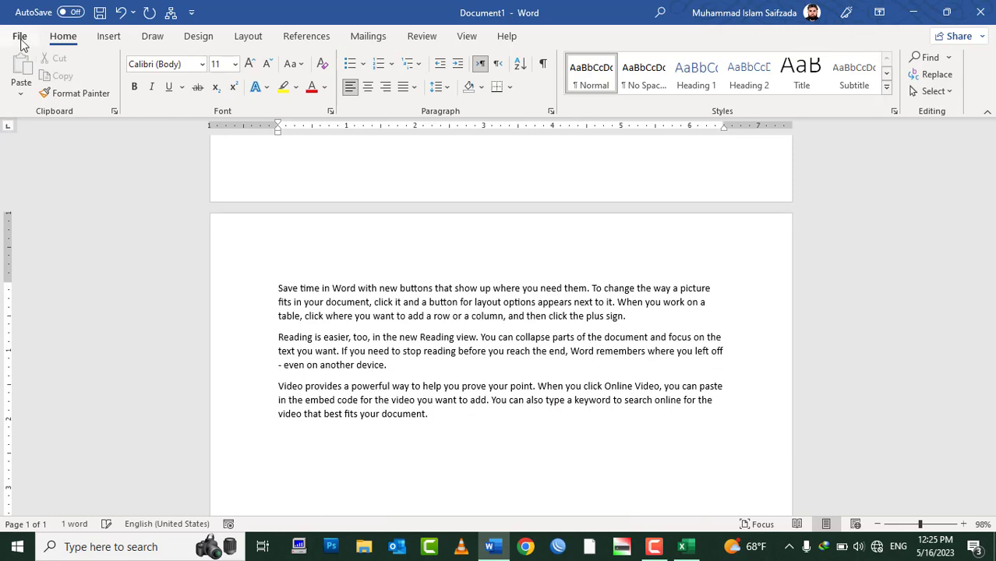
Try printing pages 1,4,6,8 in Word's Print settings, cancel it, and close Word
left_click(20, 38)
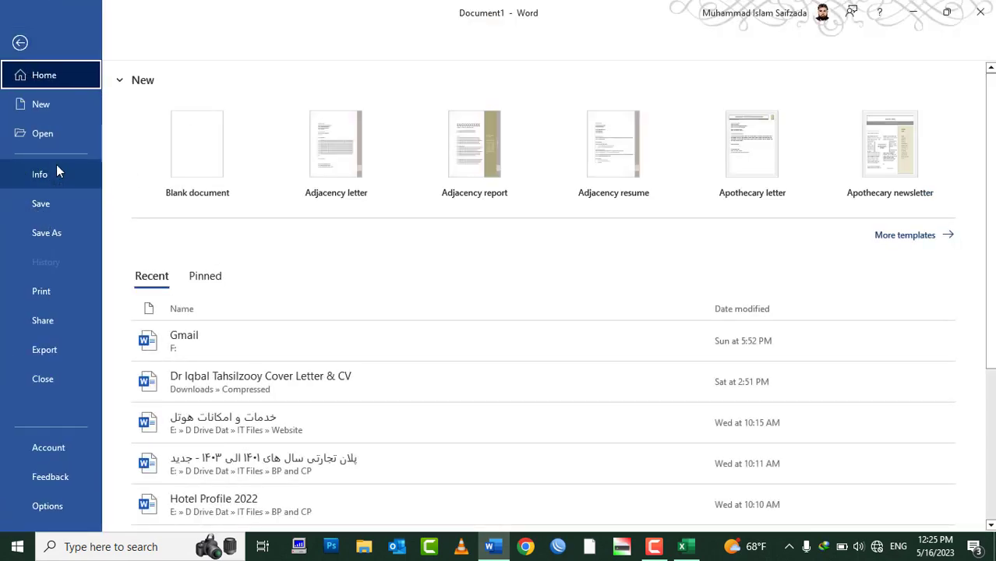
left_click(62, 289)
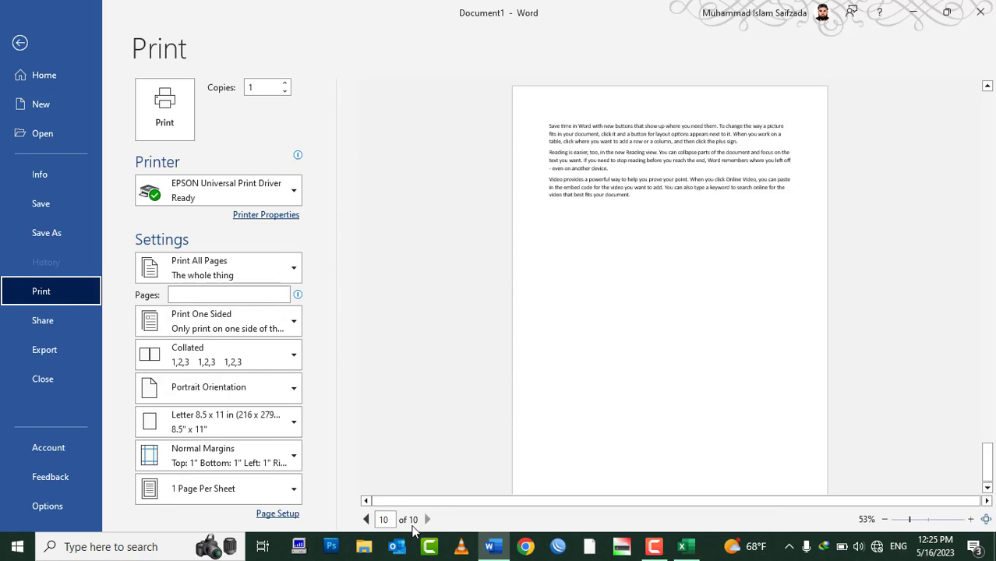
left_click(206, 293)
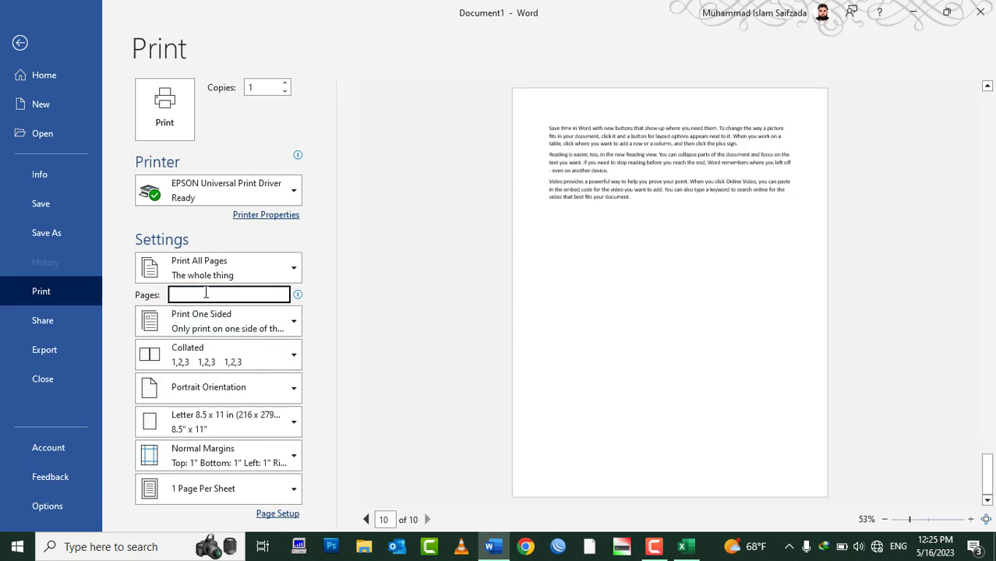
type("1,4")
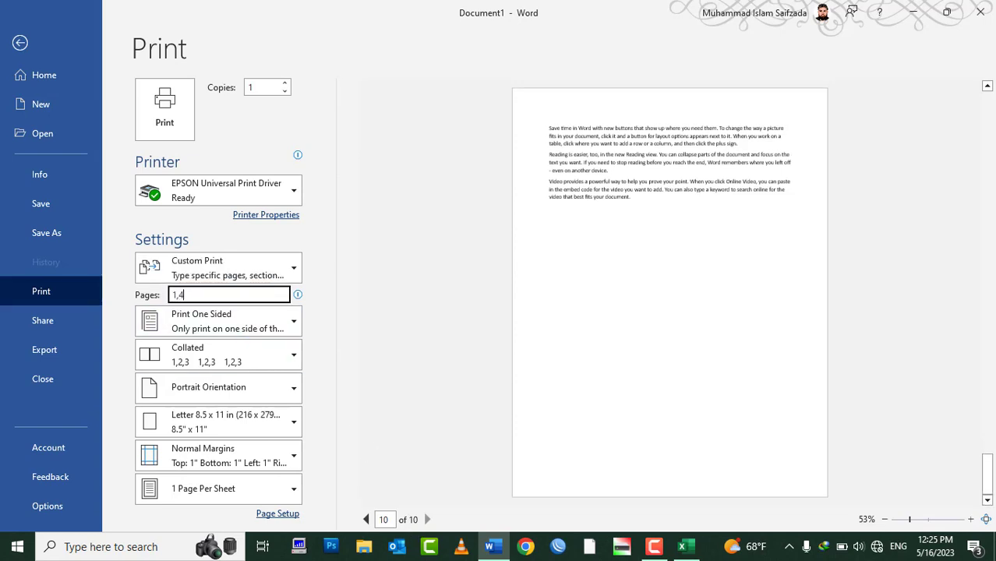
type(",6,8")
key("BackSpace")
key("BackSpace")
key("BackSpace")
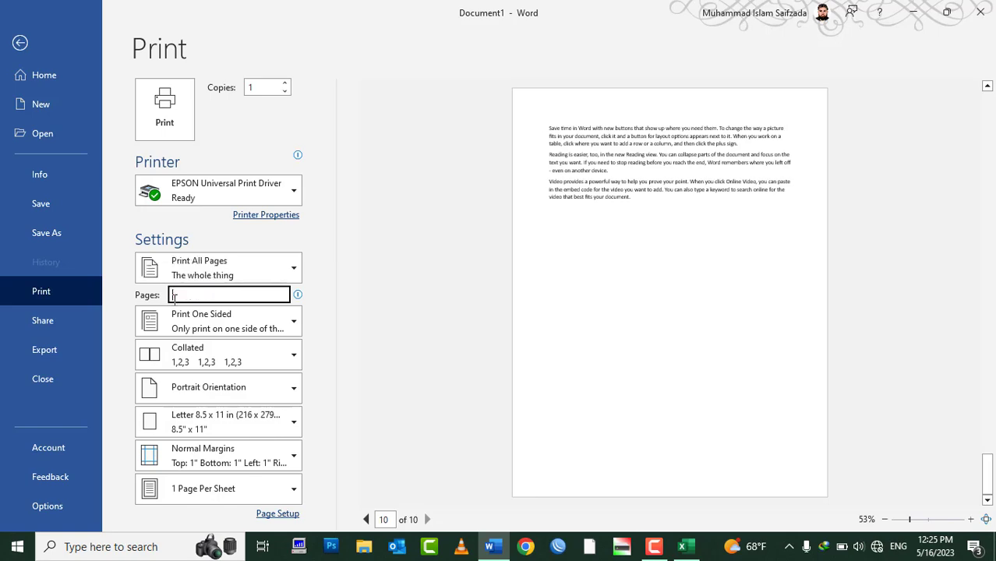
key("Escape")
left_click(980, 11)
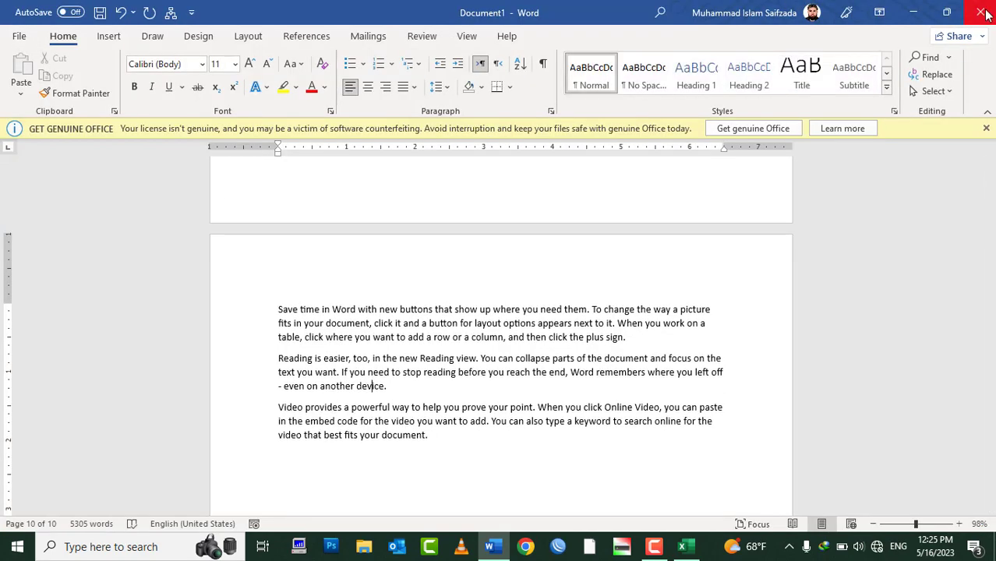
Discard the Word document unsaved and keep Excel printing the active sheets
left_click(546, 363)
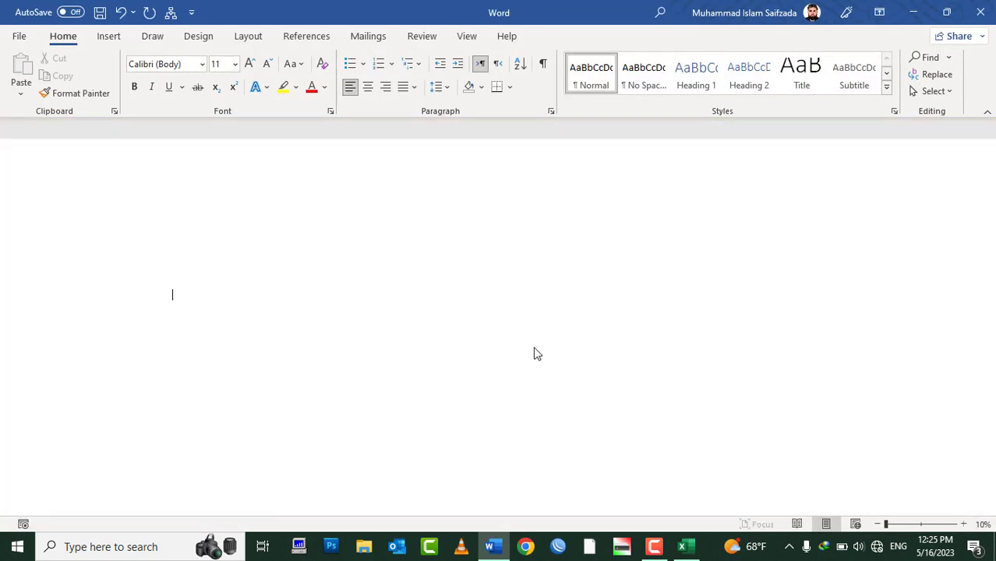
left_click(190, 269)
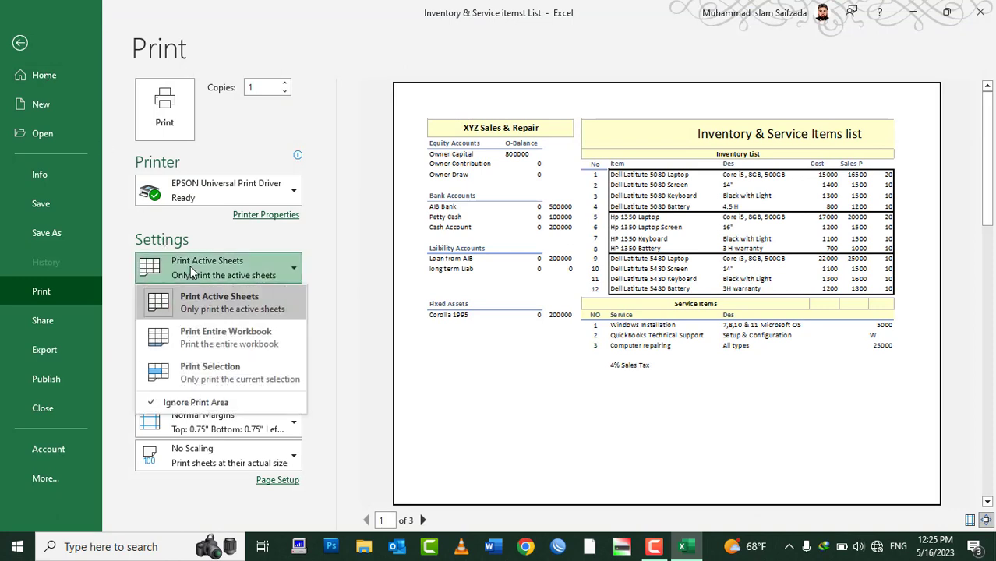
left_click(190, 265)
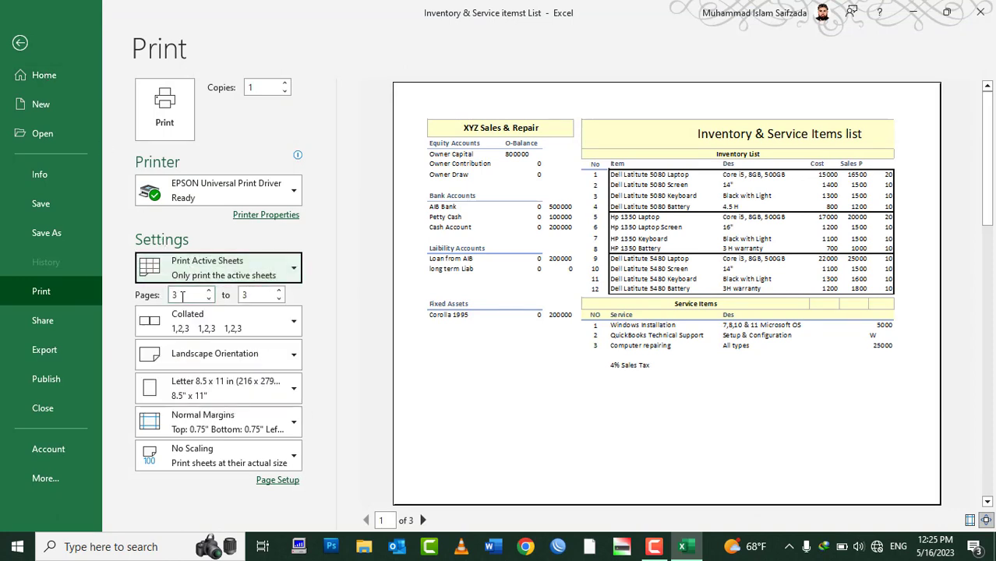
left_click(207, 267)
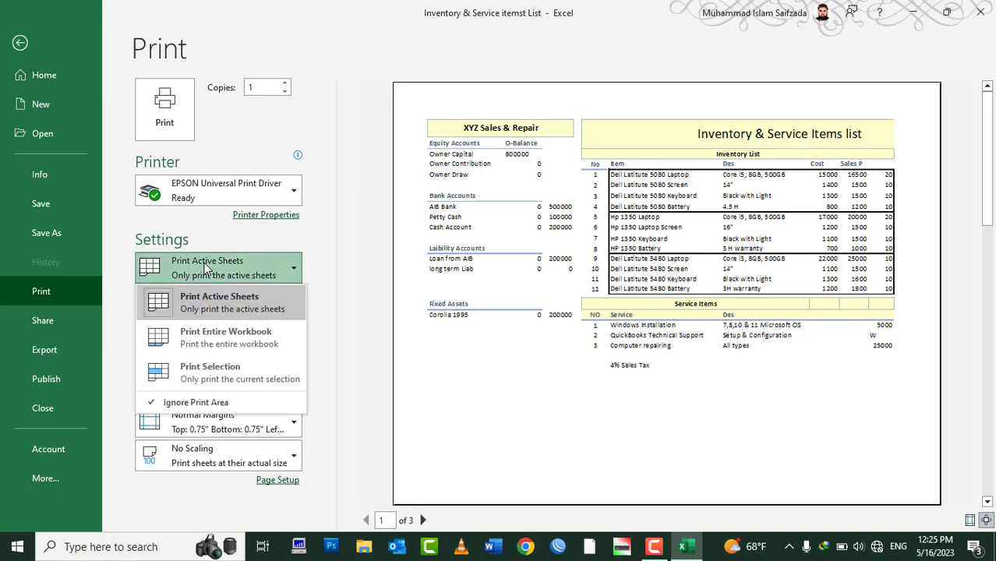
left_click(204, 262)
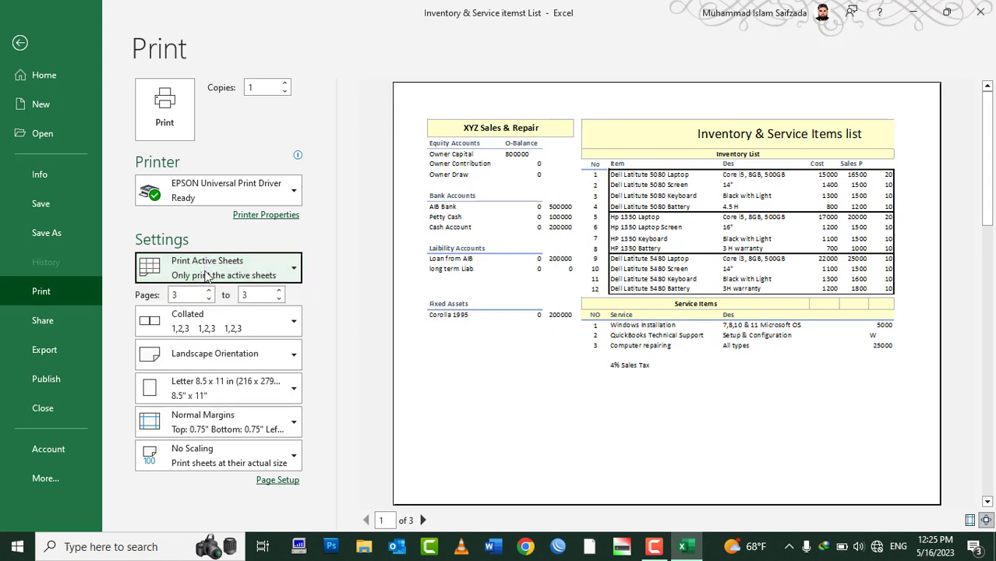
Try Pages ranges of 6 to 6, then 8 to 98
left_click(197, 294)
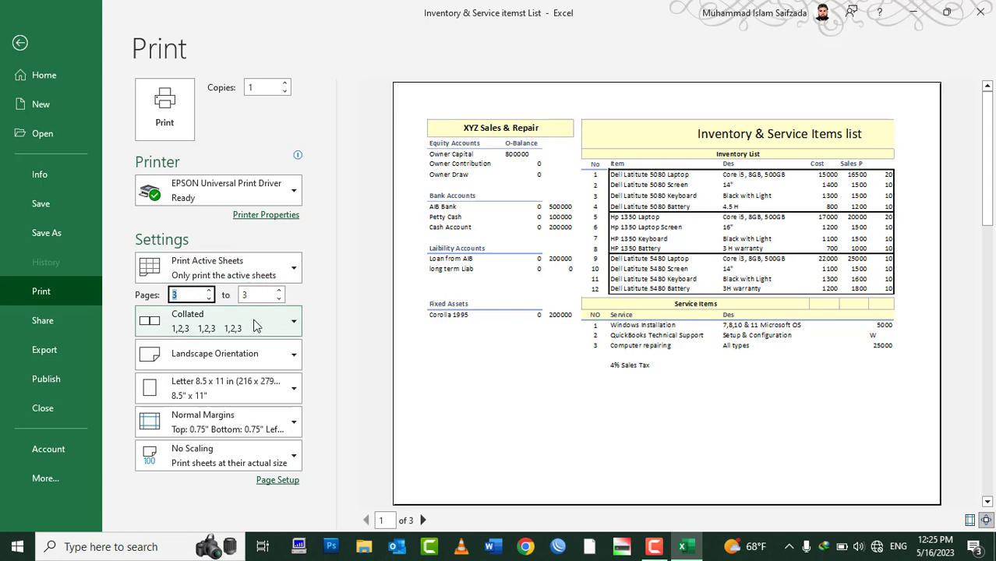
type("6")
left_click(256, 295)
type("6")
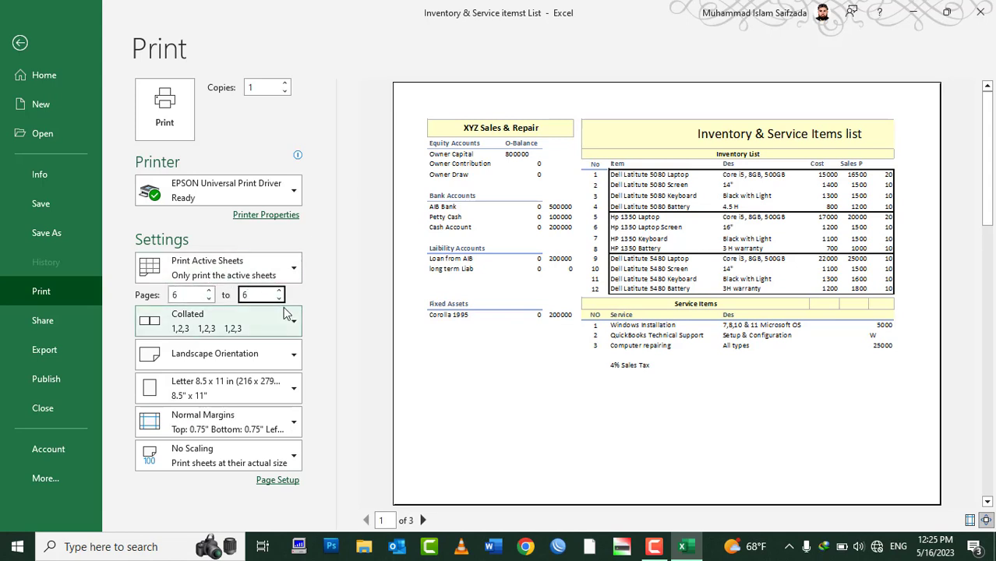
double_click(191, 295)
type("8")
double_click(248, 294)
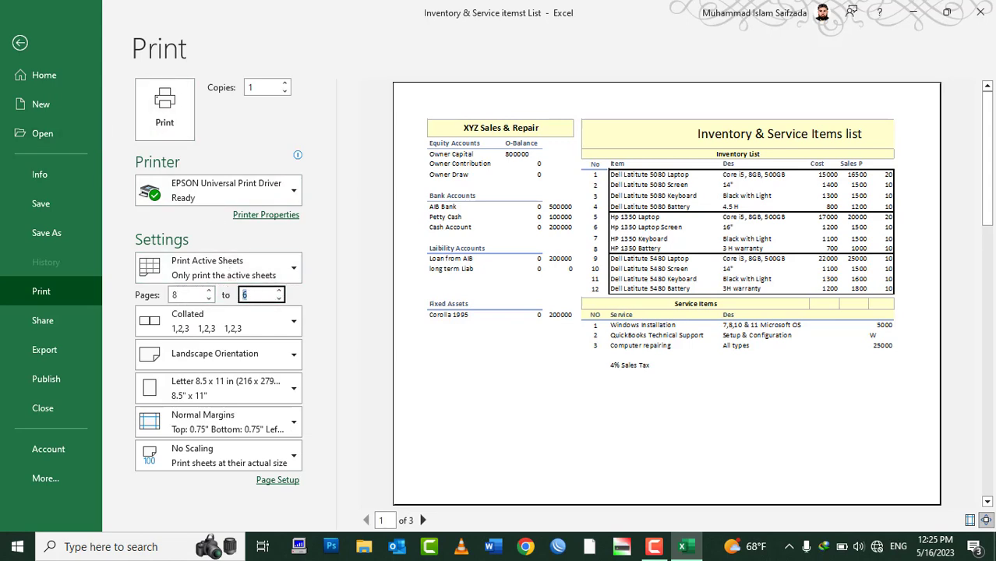
type("9")
type("8")
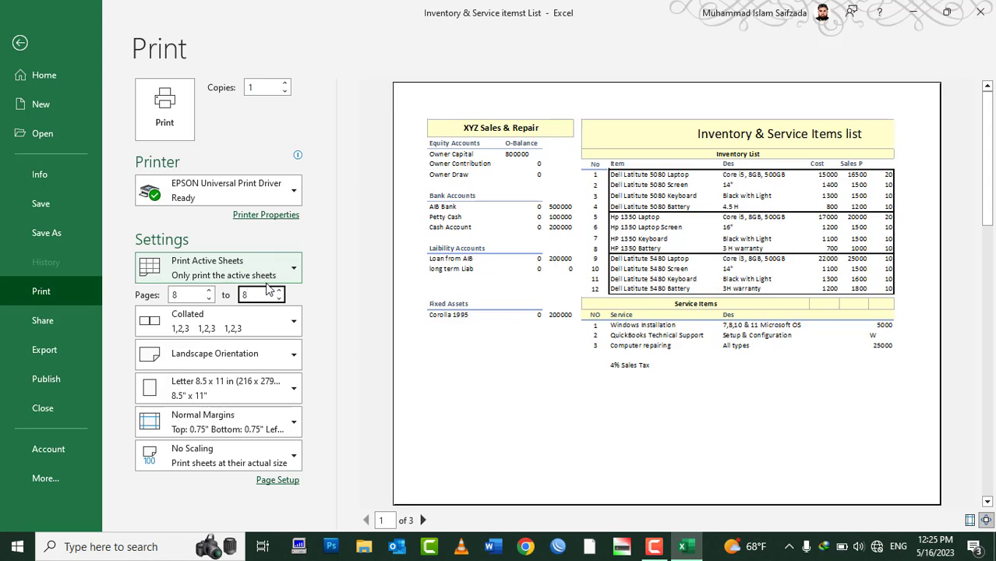
Set the Pages range to 1 to 3
double_click(186, 295)
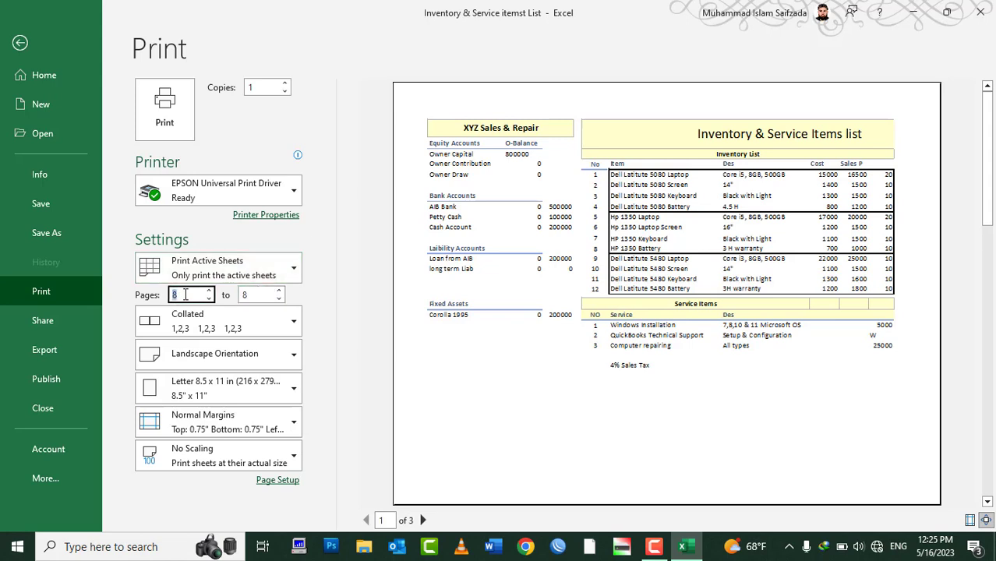
type("1")
double_click(260, 294)
type("3")
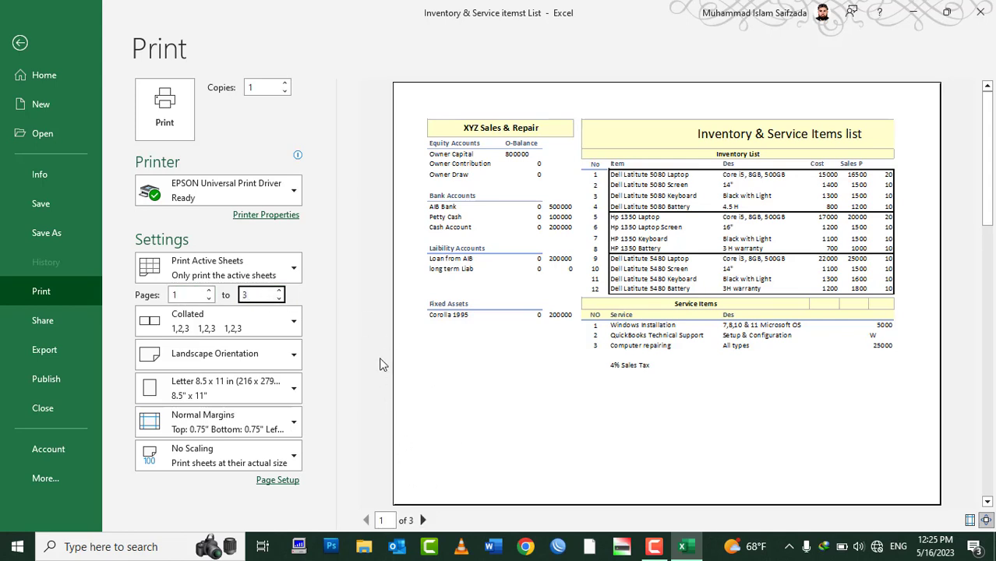
double_click(187, 294)
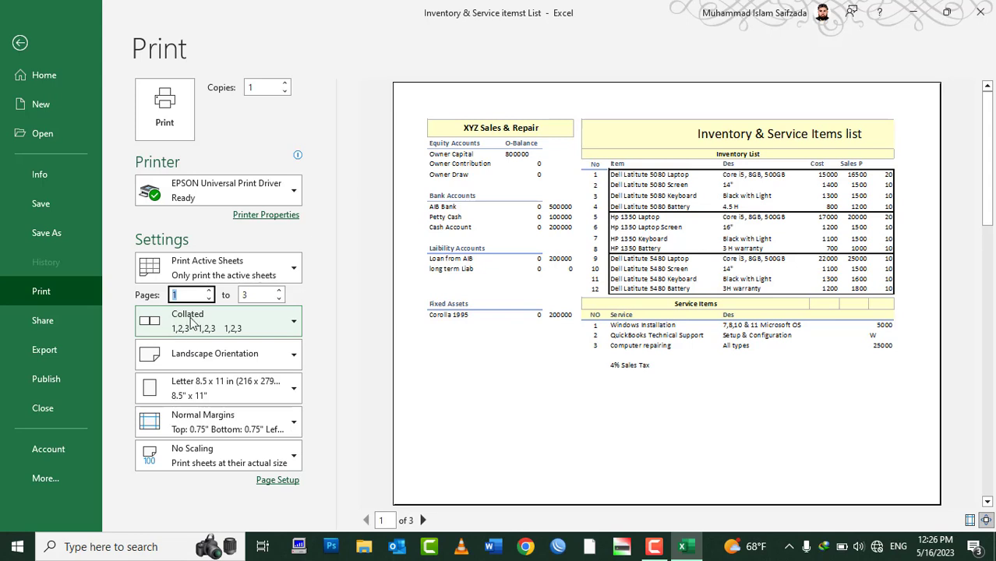
Set the number of copies to 6, keeping them Collated
left_click(195, 323)
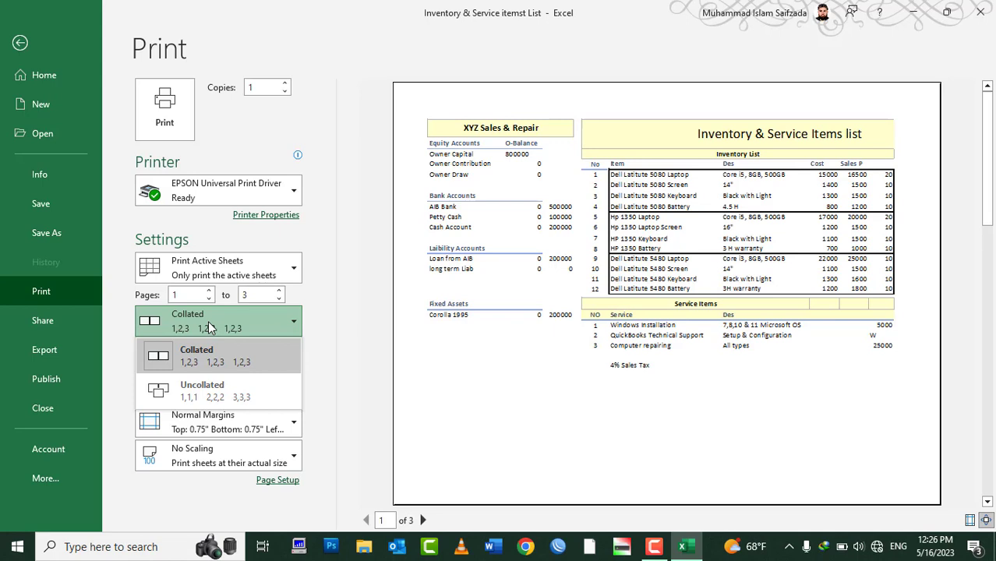
left_click(222, 356)
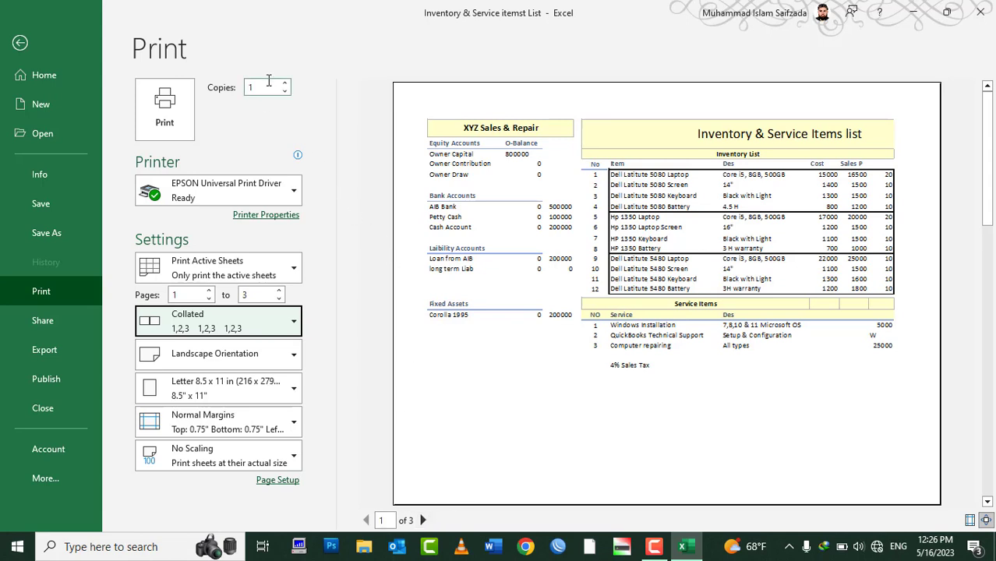
double_click(278, 87)
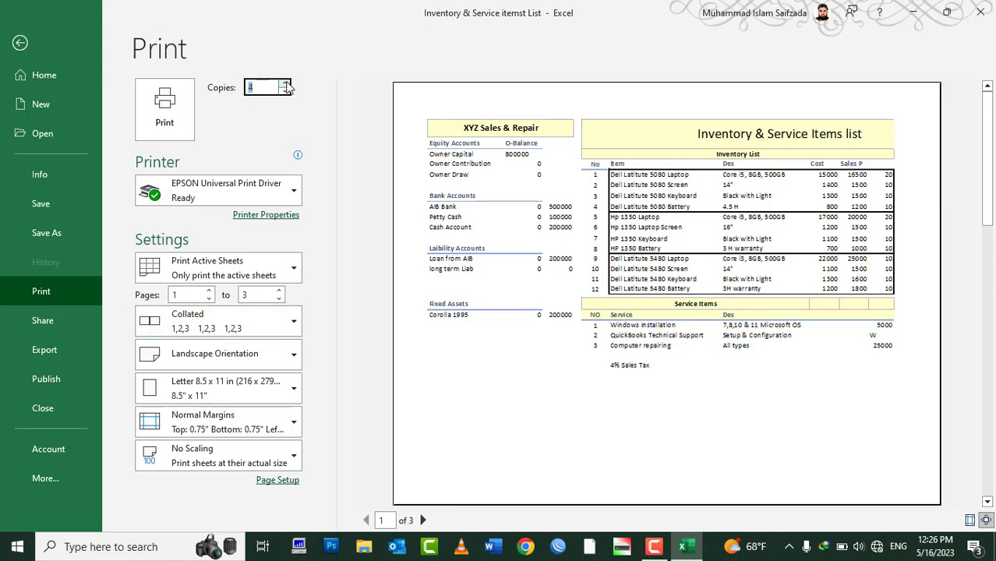
left_click(285, 83)
type("6")
left_click(273, 86)
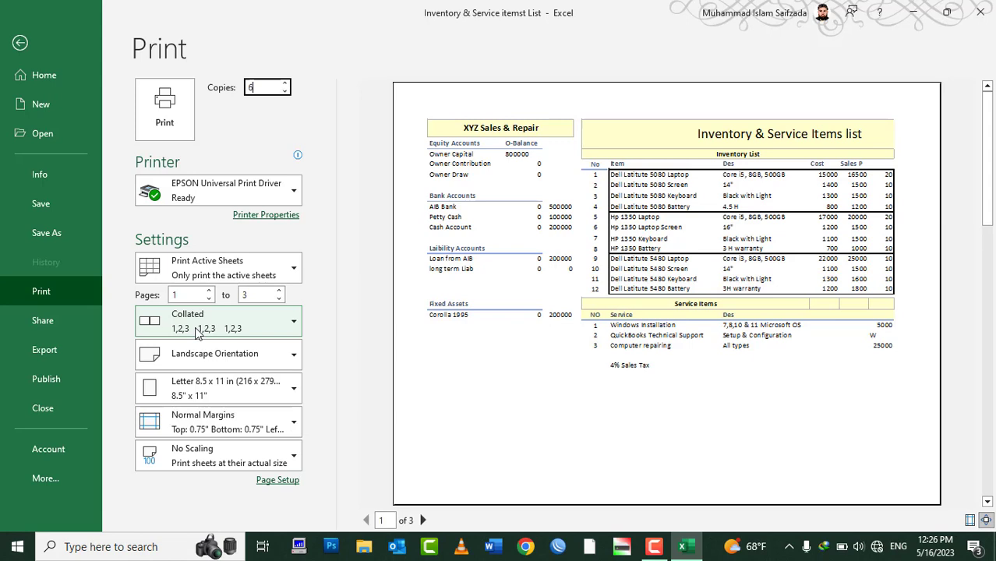
Switch collation to Uncollated, then back to Collated
left_click(197, 332)
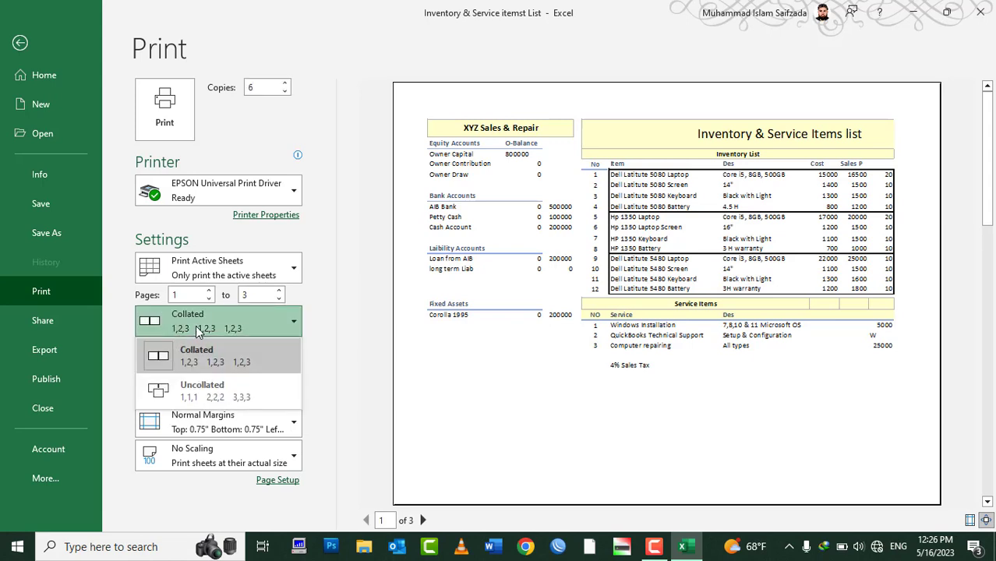
left_click(205, 394)
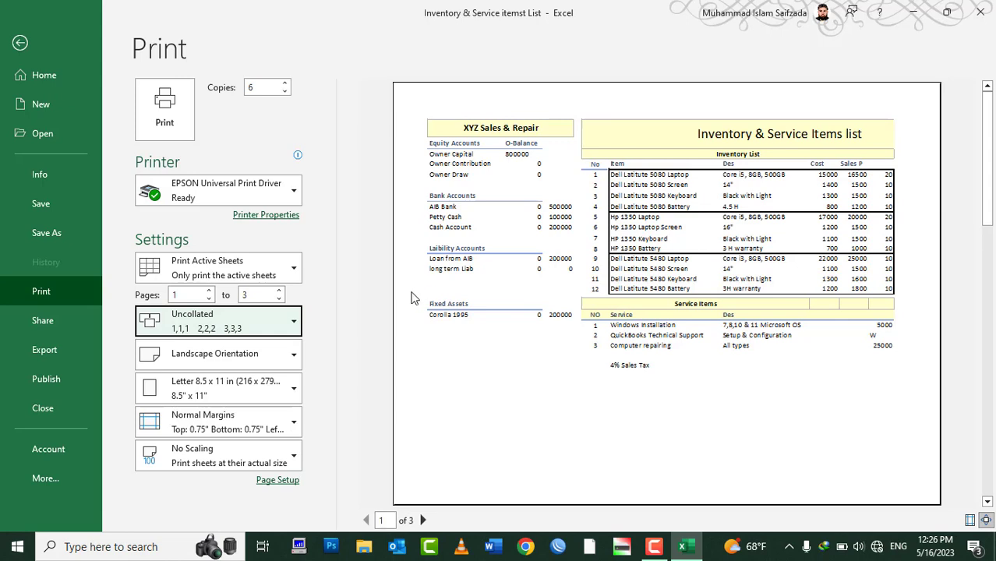
left_click(222, 321)
left_click(223, 356)
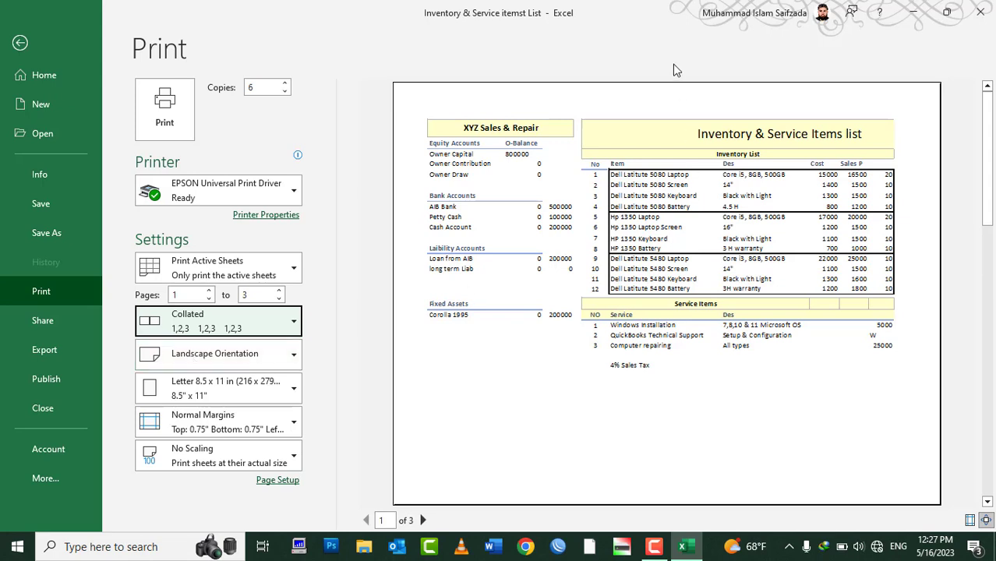
Switch the printout to Portrait Orientation, growing the preview to 4 pages
left_click(242, 368)
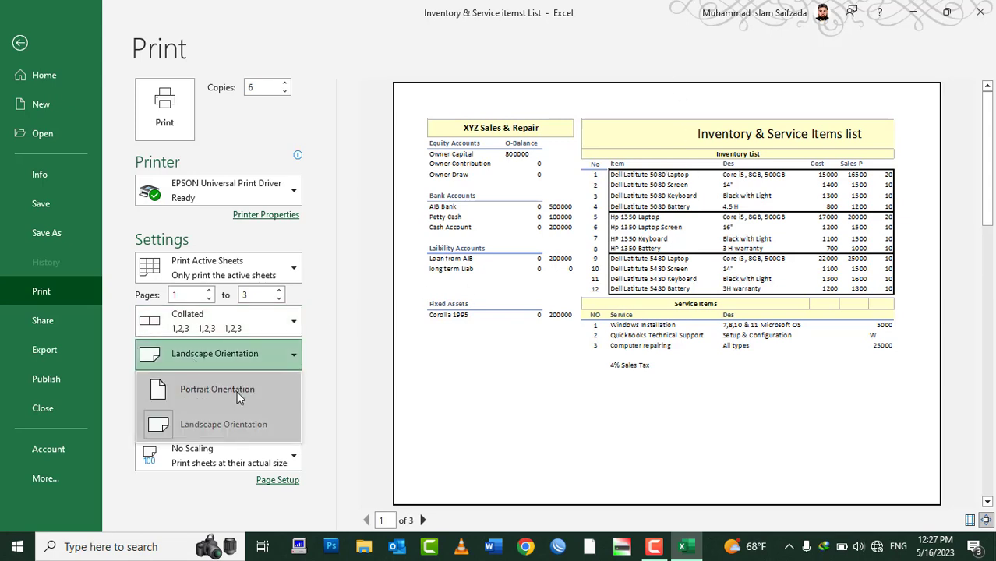
left_click(237, 390)
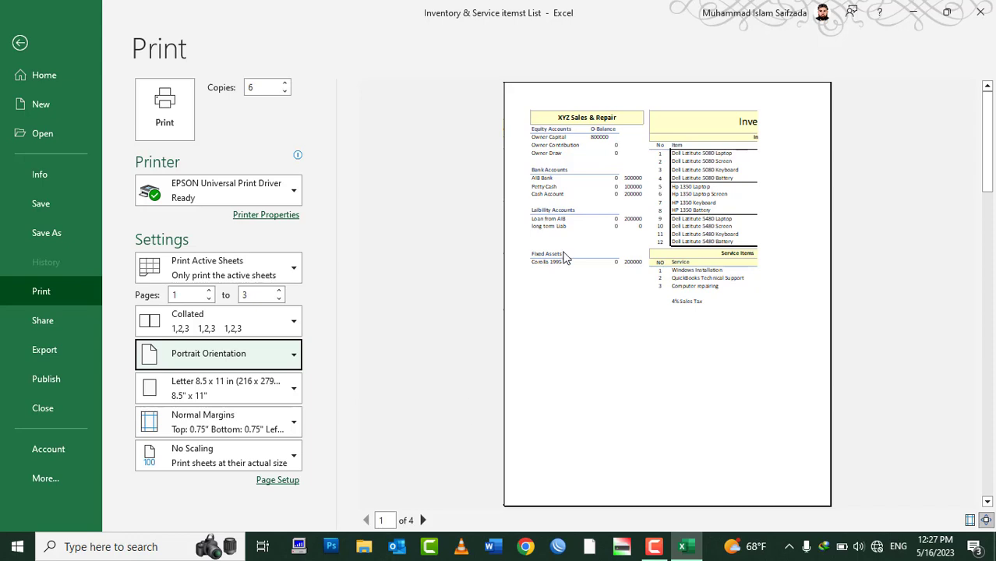
left_click(207, 367)
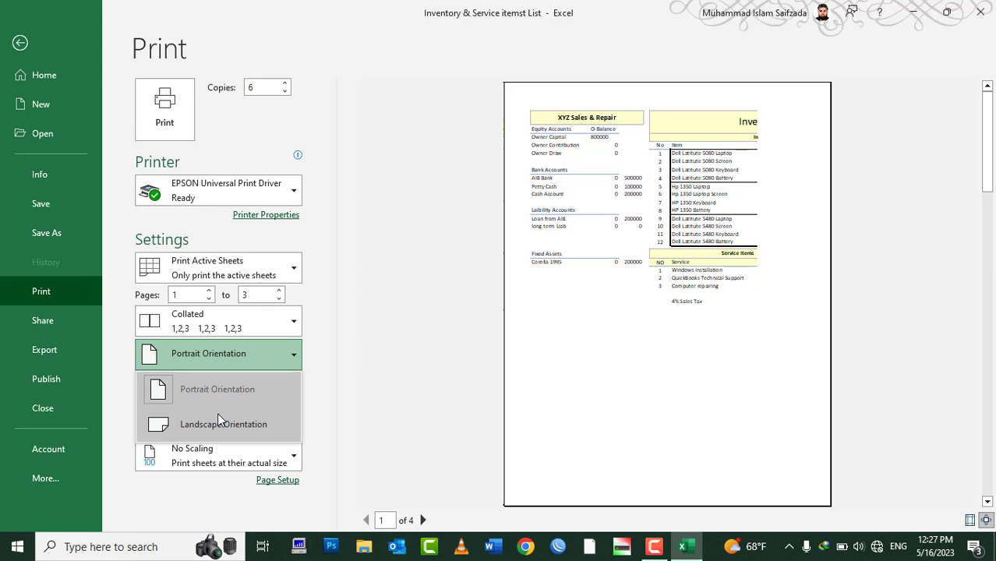
On Sheet2, fill a block from A1 across columns A to I with 'asad' via Ctrl+Enter
key("Escape")
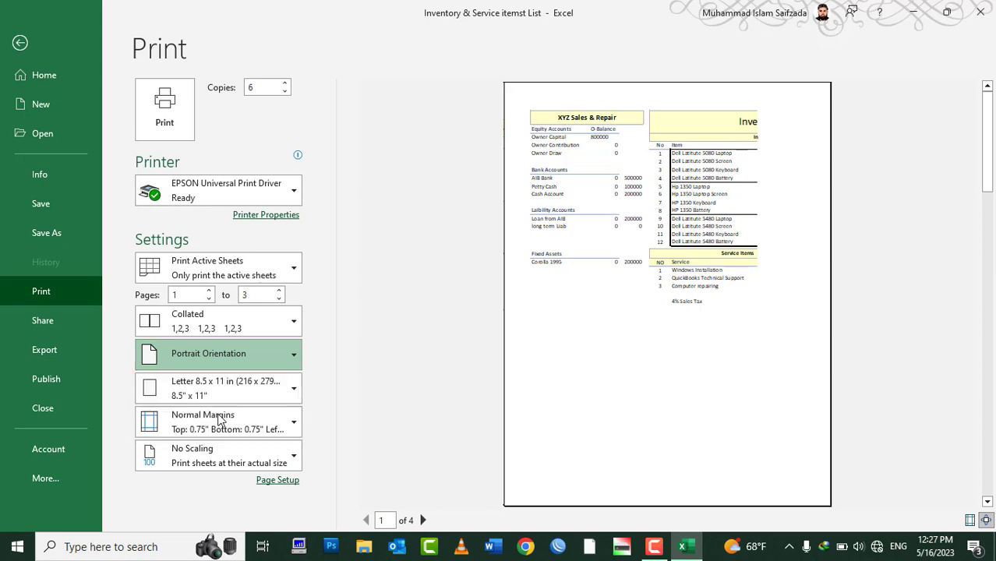
key("Escape")
left_click(143, 504)
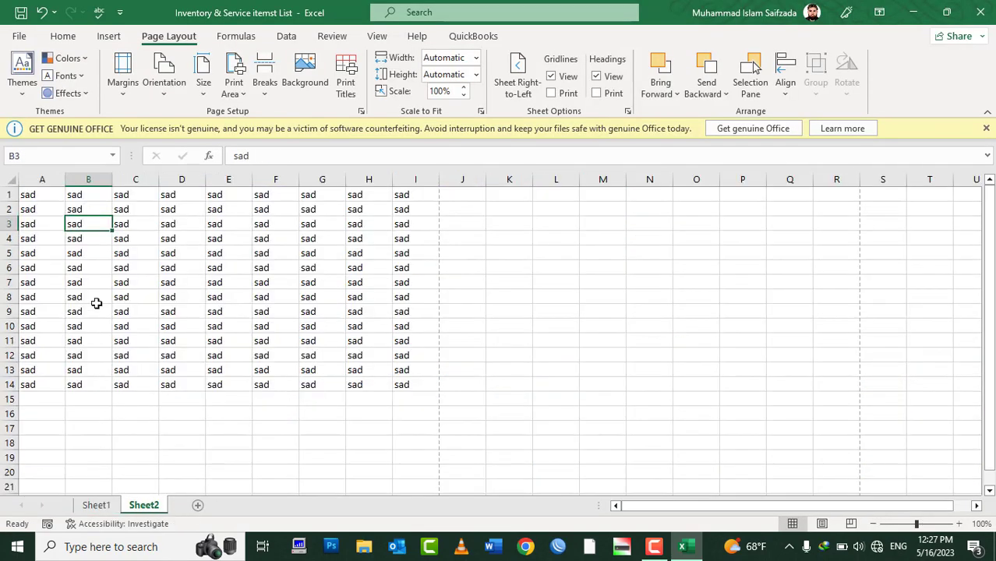
mouse_move(39, 195)
left_mouse_down()
mouse_move(401, 320)
mouse_move(420, 549)
left_mouse_up()
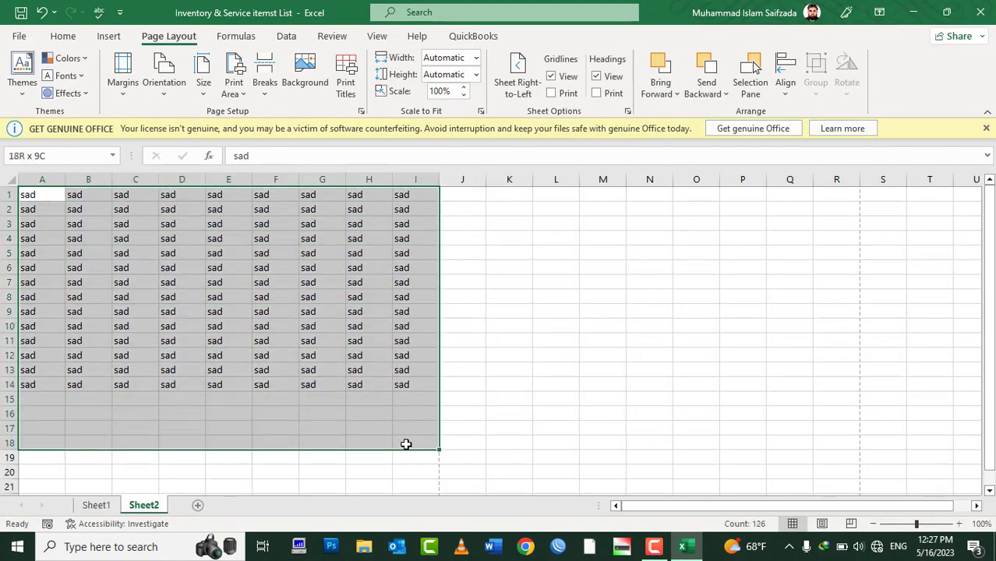
type("asad")
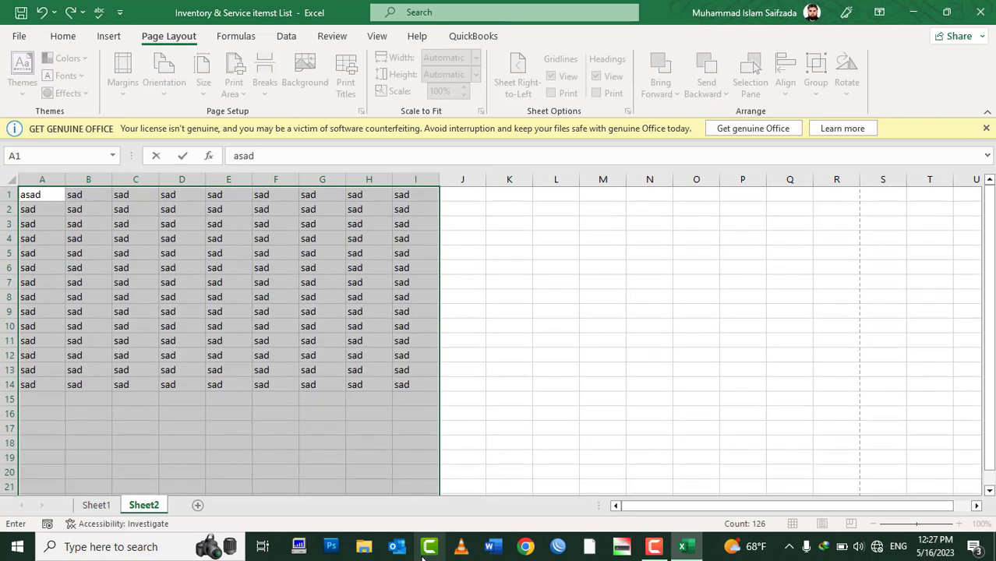
key("ctrl+Return")
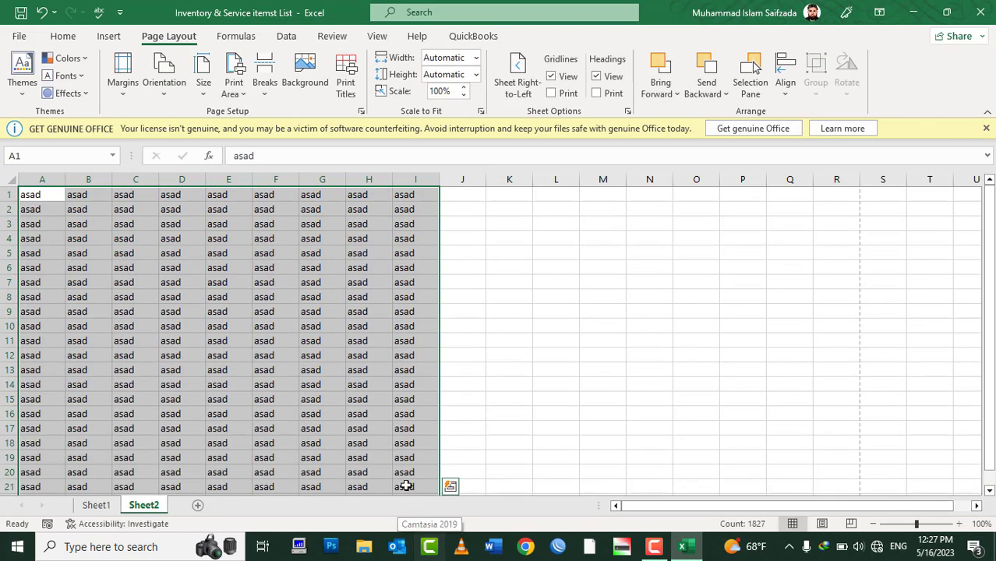
scroll(389, 436, "down", 8)
left_click(194, 282)
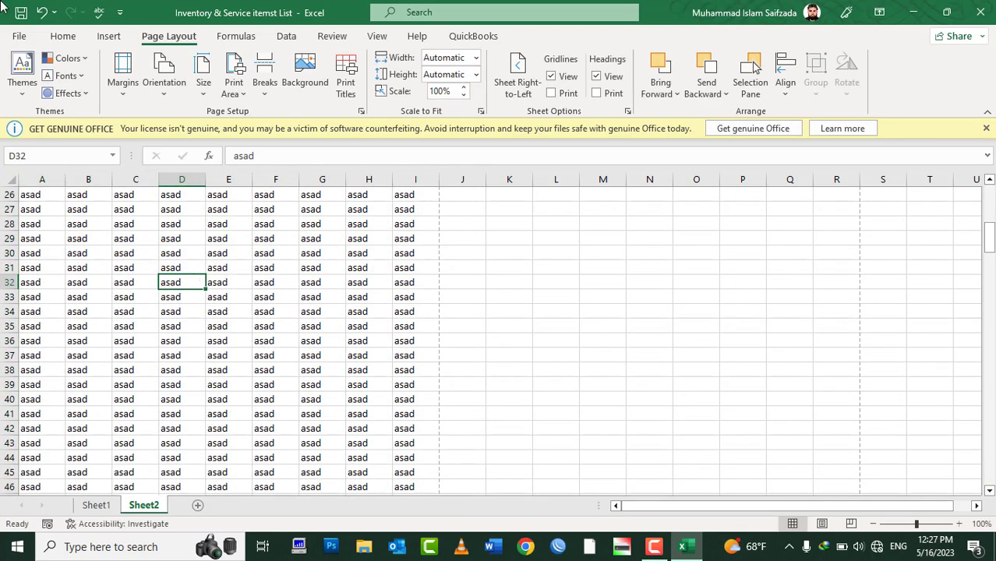
left_click(20, 37)
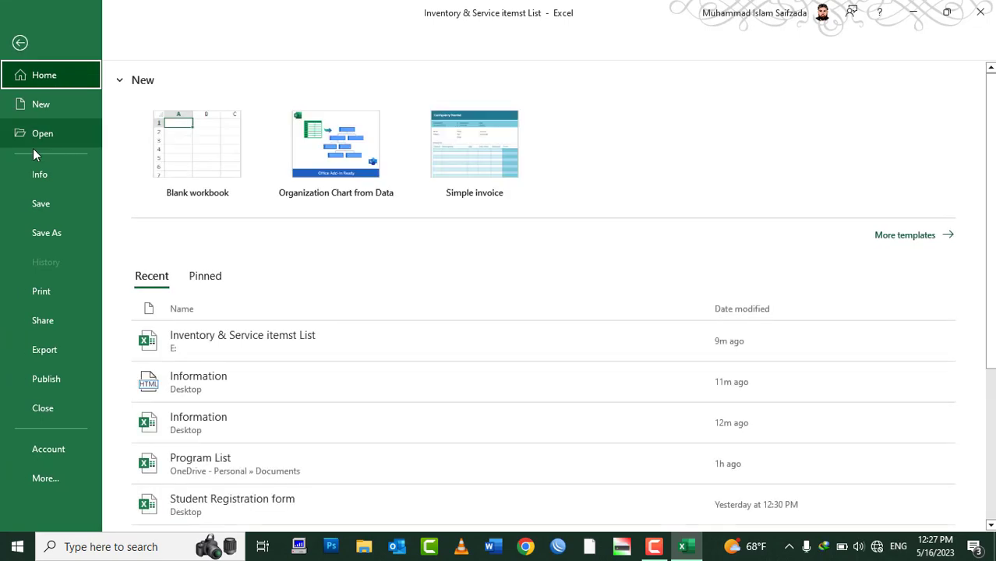
In Print view, try Landscape orientation, then return to Portrait across 5 pages
left_click(48, 288)
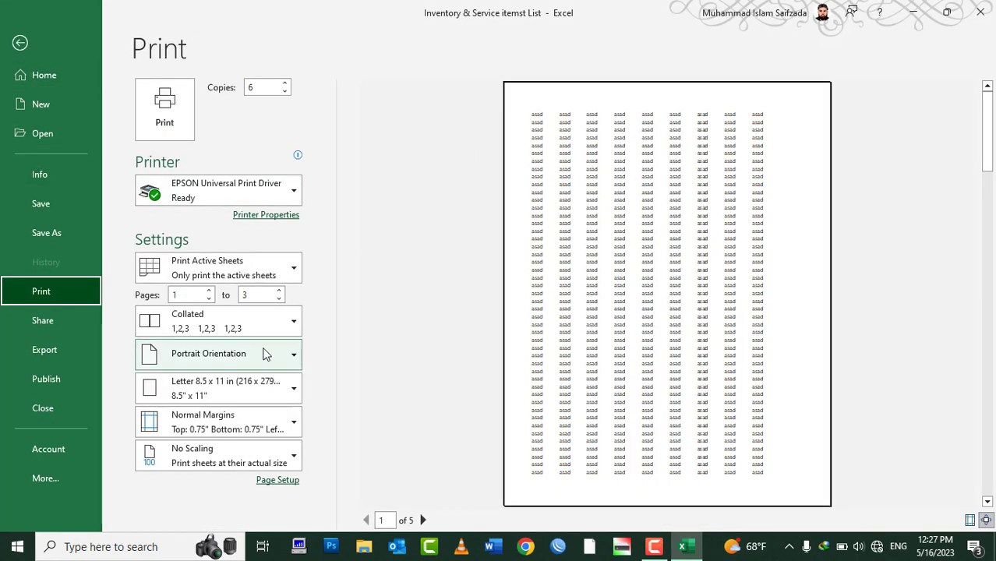
left_click(251, 355)
left_click(207, 426)
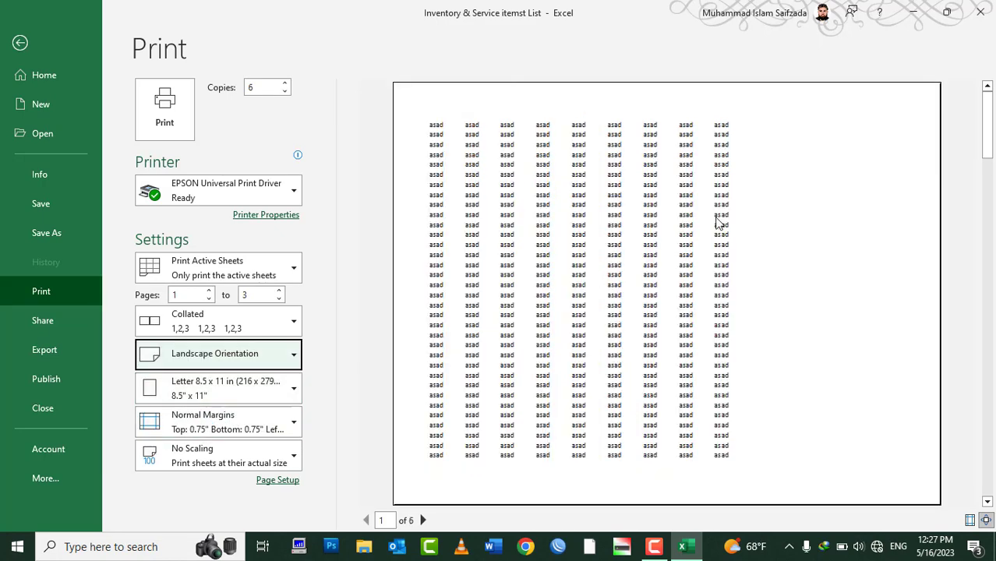
left_click(234, 363)
left_click(222, 391)
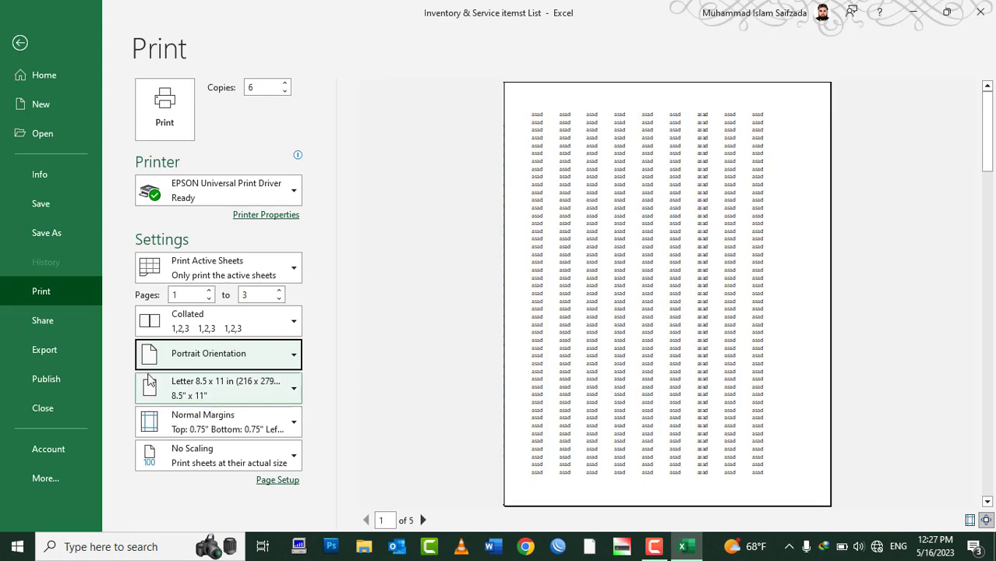
Change the print paper size from Letter to A4 (210 x 297 mm)
left_click(244, 390)
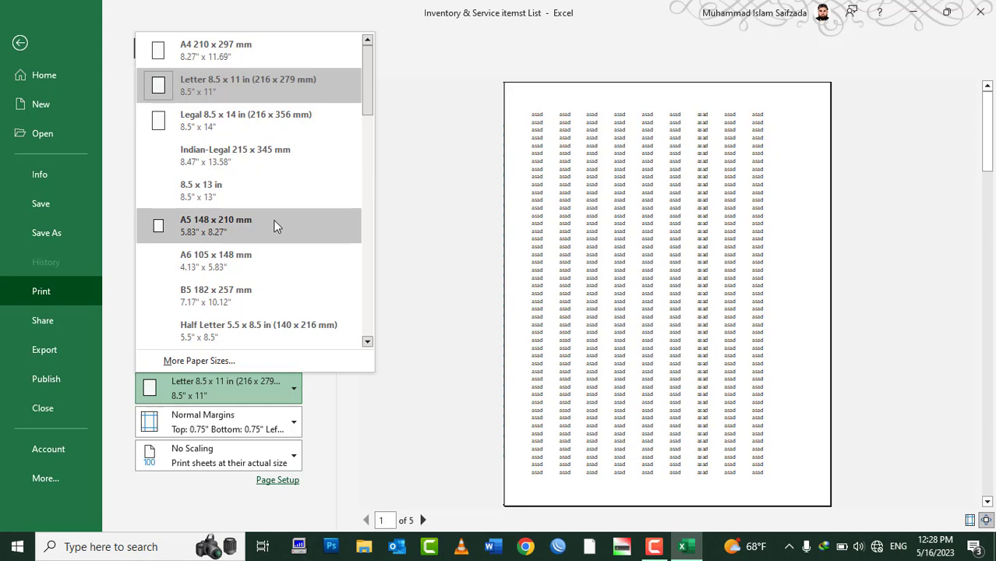
scroll(313, 197, "down", 2)
scroll(313, 197, "up", 2)
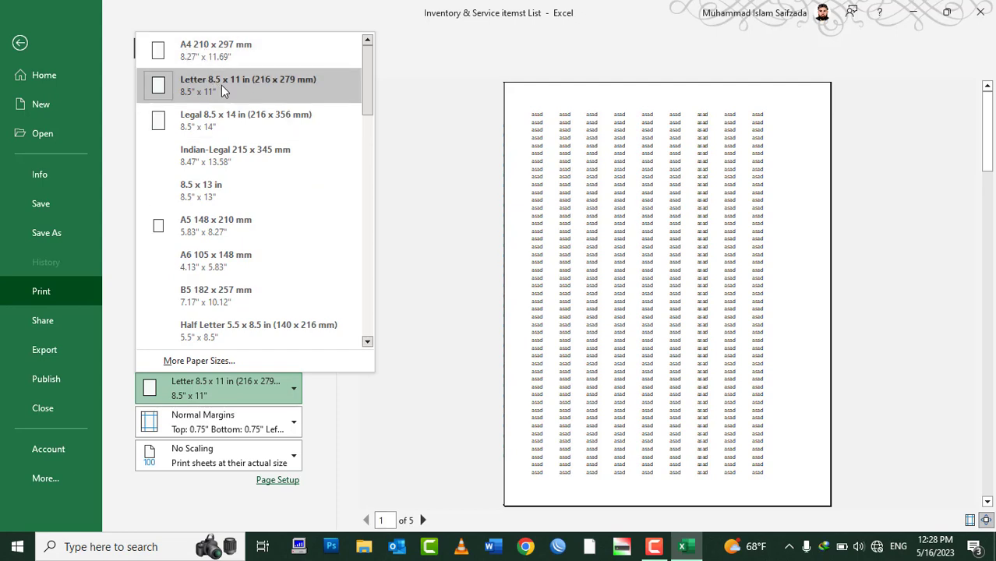
left_click(229, 43)
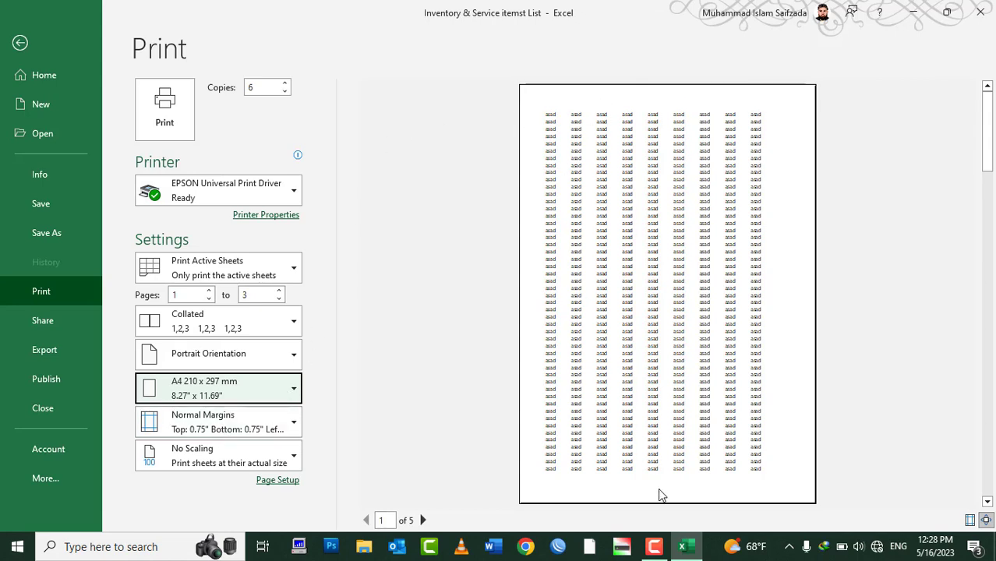
left_click(206, 422)
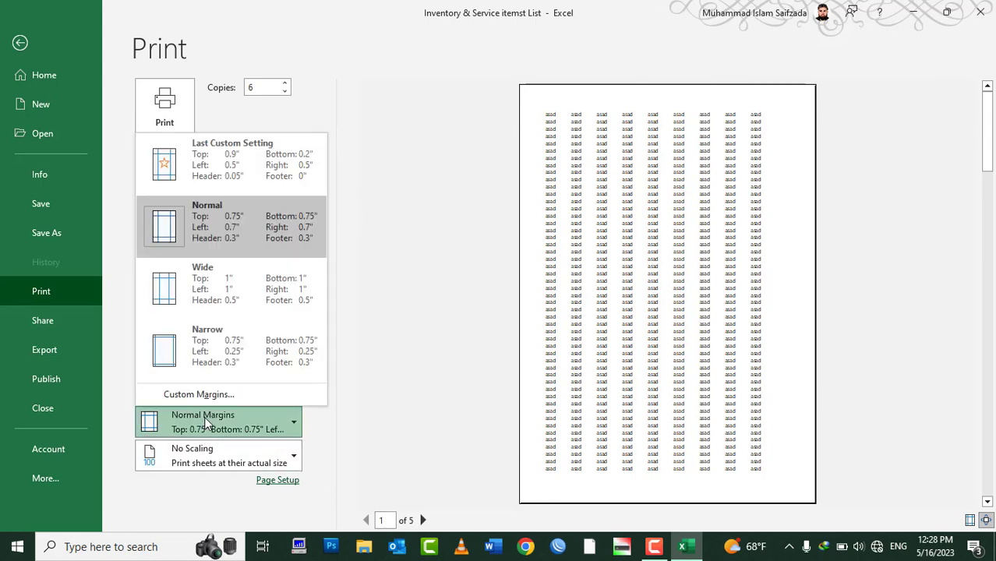
left_click(224, 290)
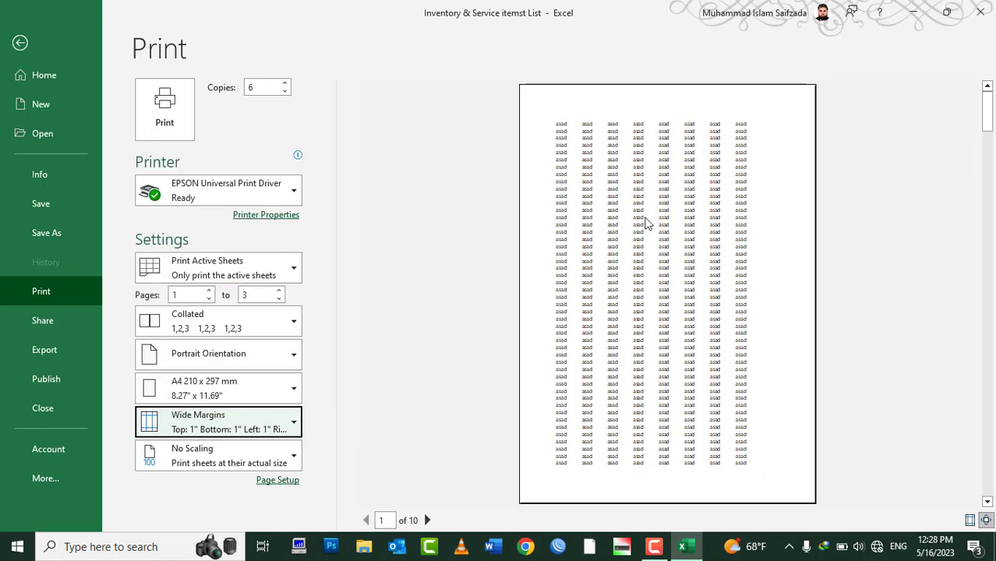
left_click(209, 421)
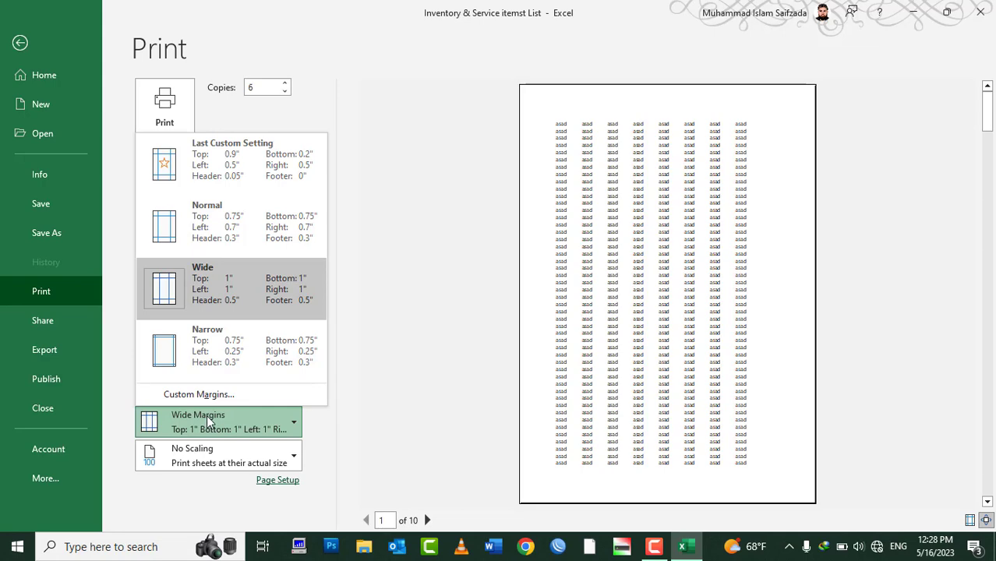
left_click(210, 354)
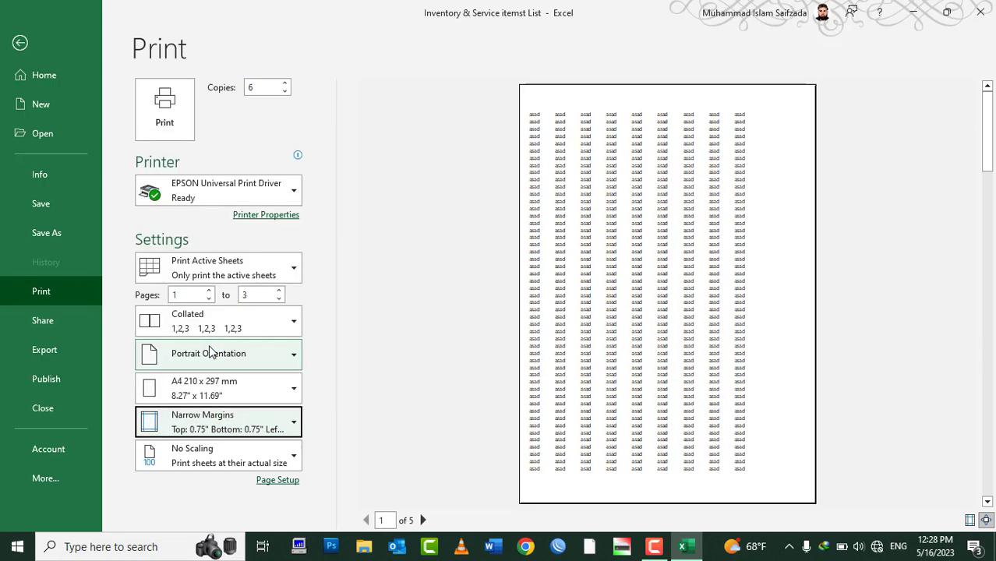
left_click(204, 424)
left_click(234, 211)
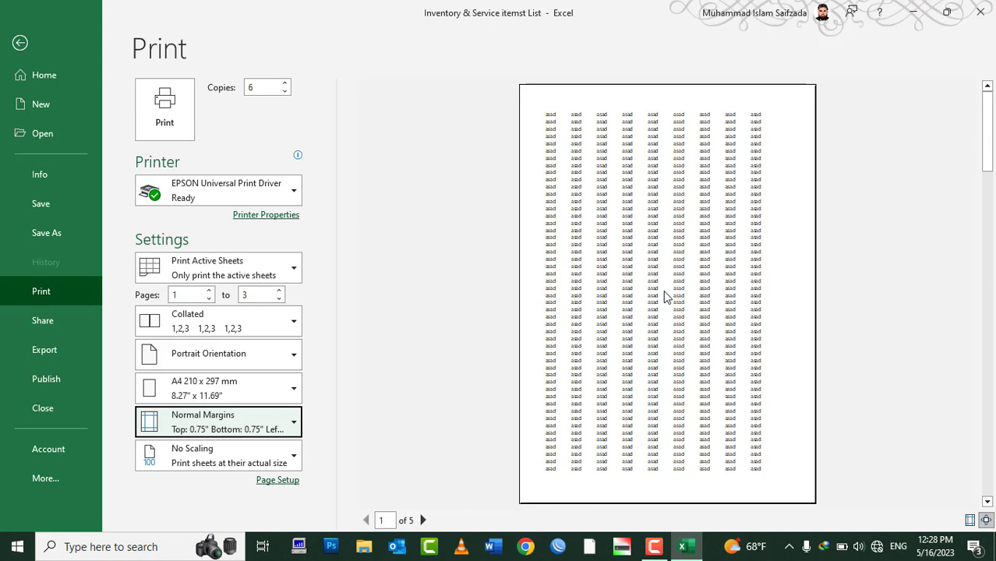
Try Fit Sheet on One Page scaling, then revert to No Scaling over 5 pages
left_click(228, 465)
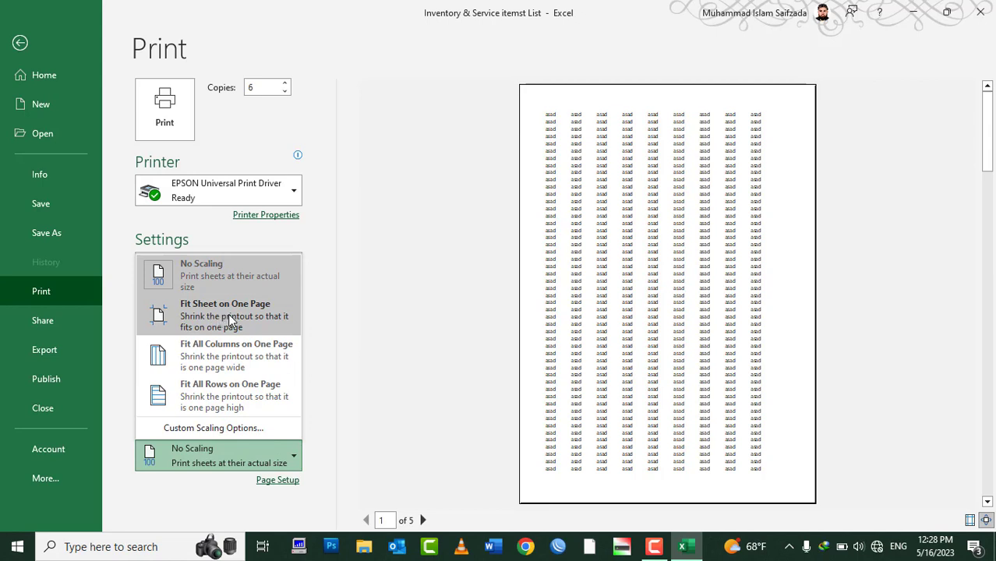
left_click(248, 308)
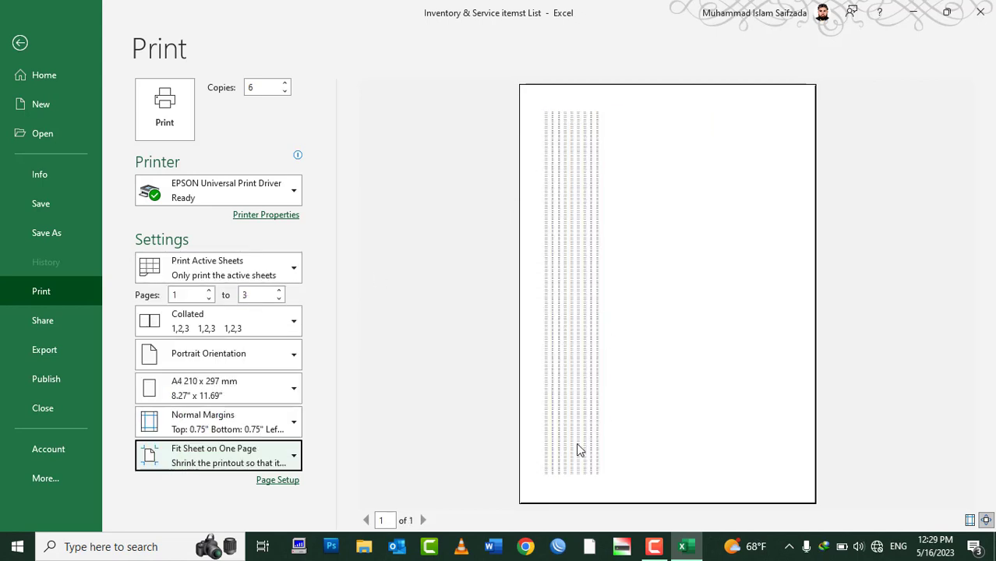
left_click(239, 455)
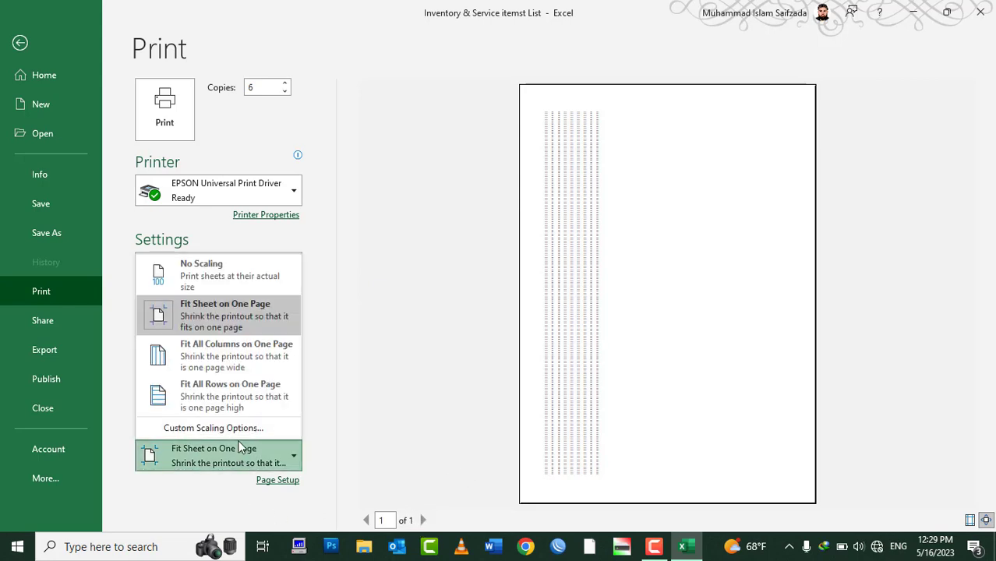
left_click(185, 272)
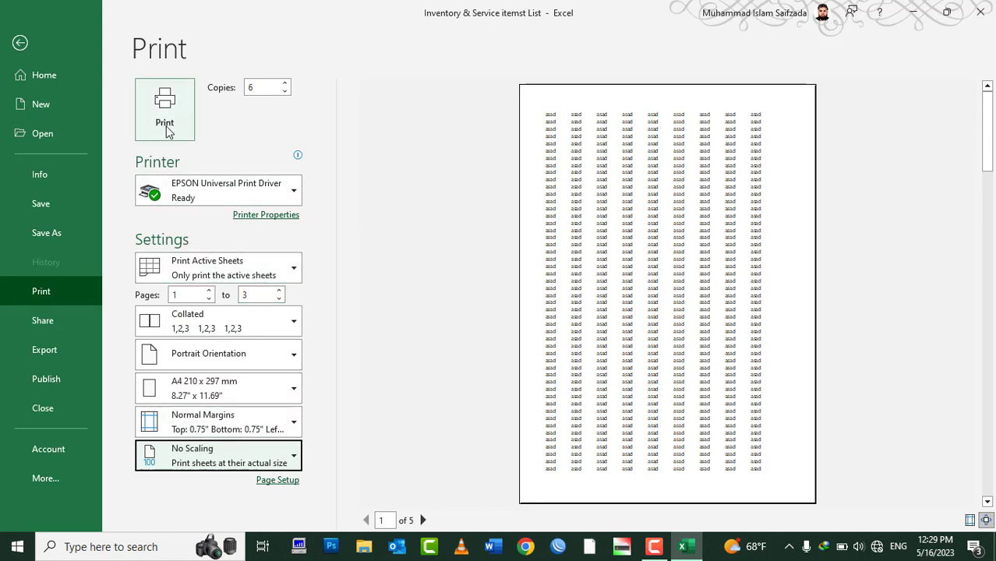
Reduce the number of copies to 1
left_click(260, 89)
left_click(260, 88)
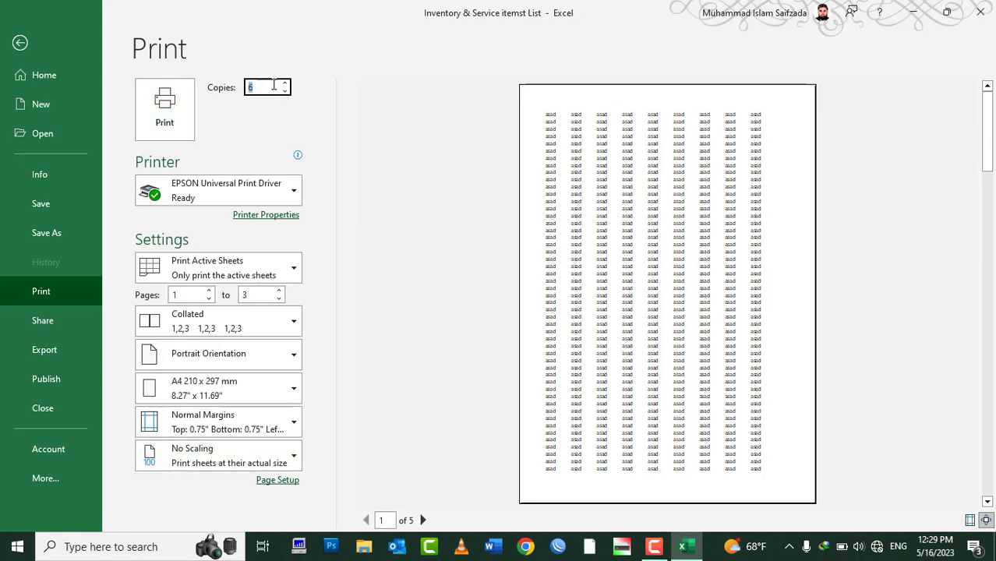
left_click(284, 92)
left_click(284, 92)
left_click(285, 92)
Select the HP LaserJet P2035 printer and view its Printer Properties without changes
left_click(229, 198)
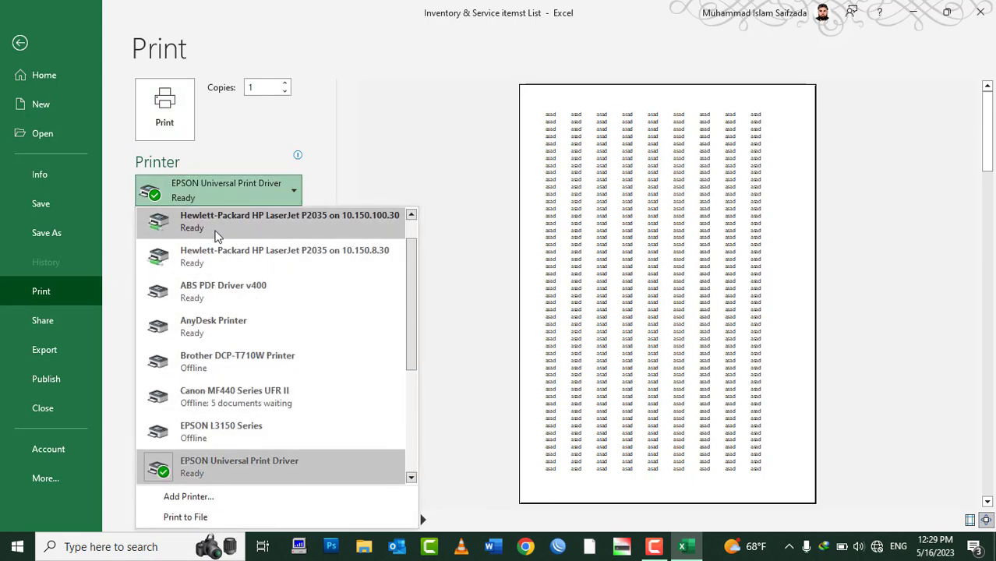
left_click(217, 226)
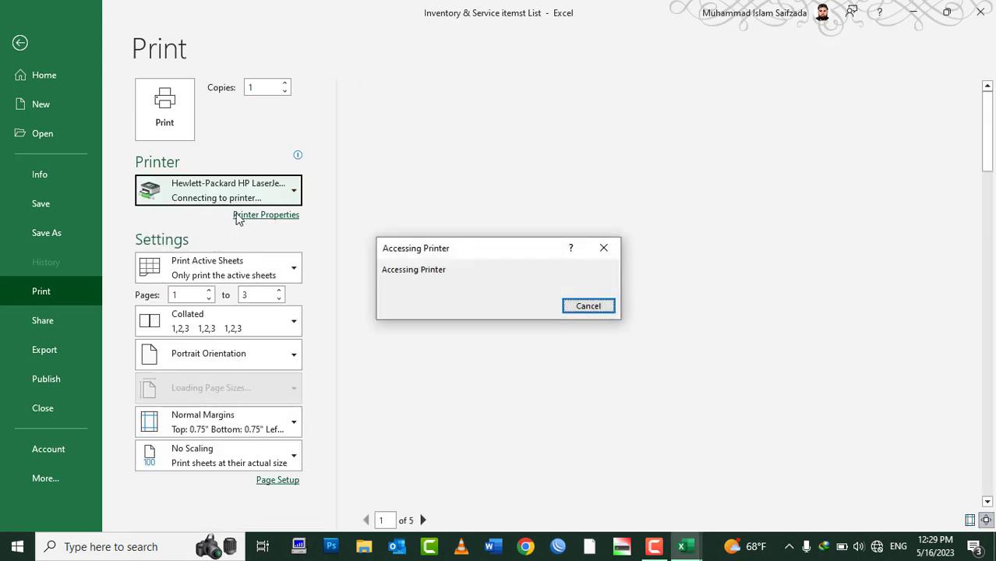
left_click(582, 308)
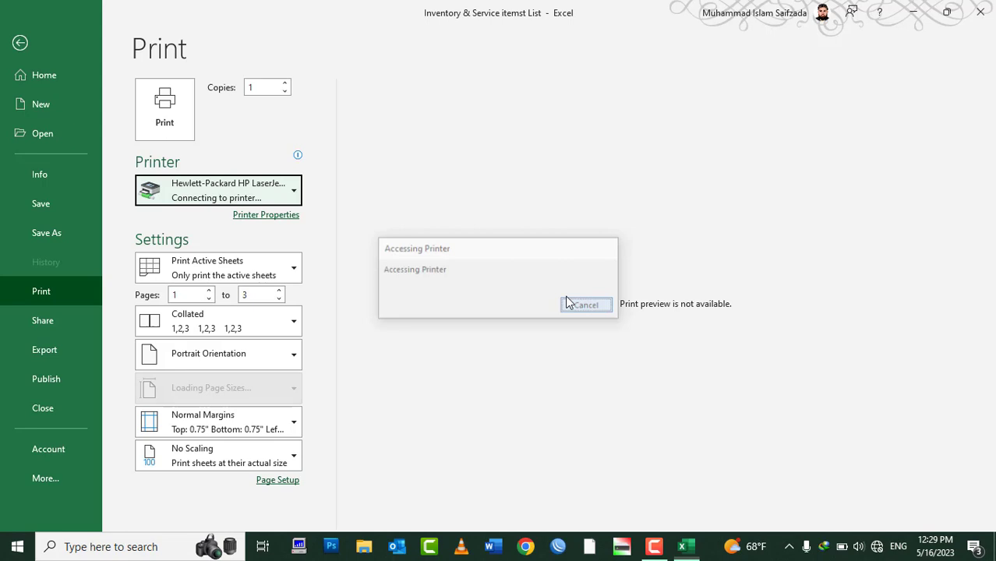
left_click(287, 192)
left_click(287, 192)
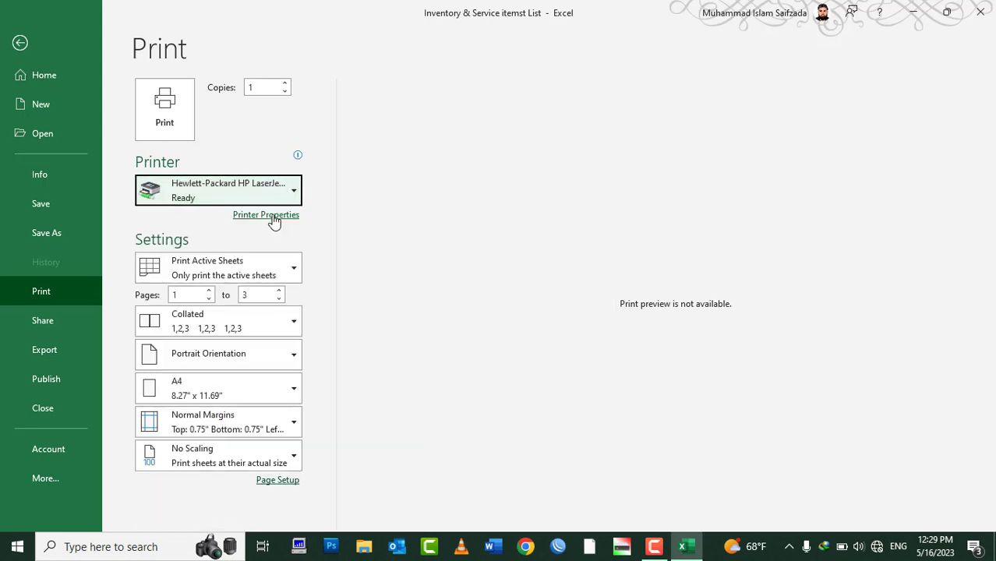
left_click(273, 218)
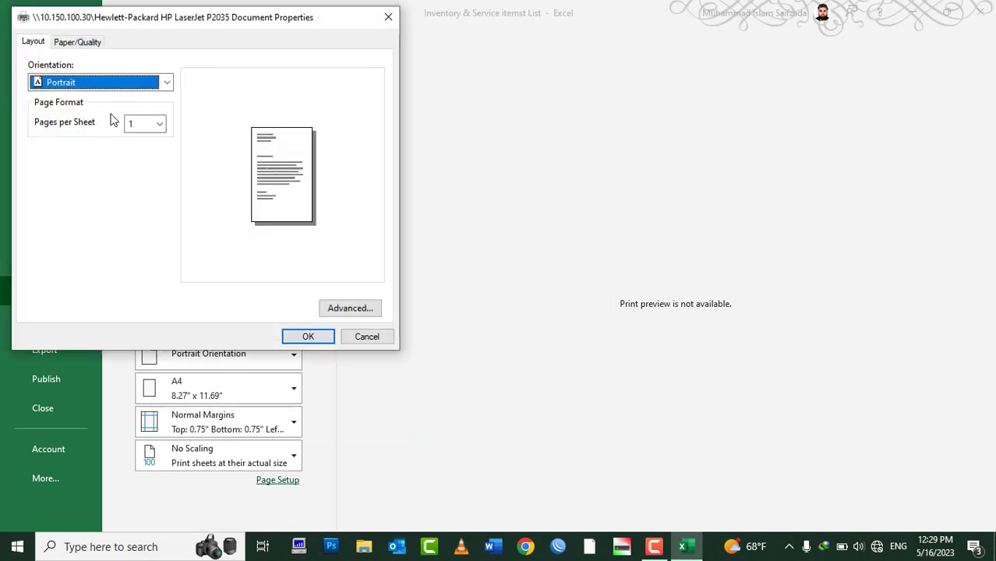
left_click(380, 335)
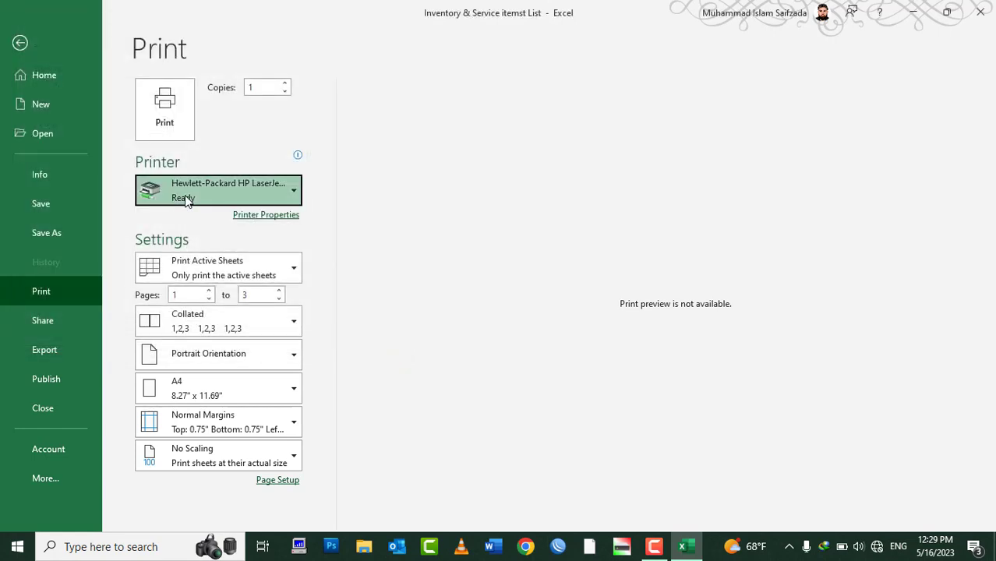
Switch the printer back to the EPSON Universal Print Driver
left_click(186, 199)
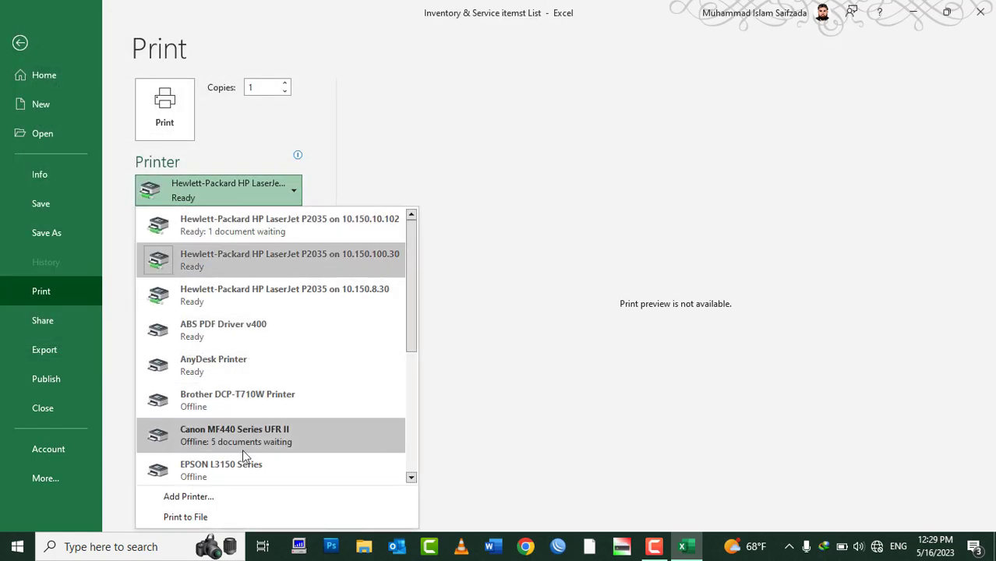
scroll(244, 454, "down", 3)
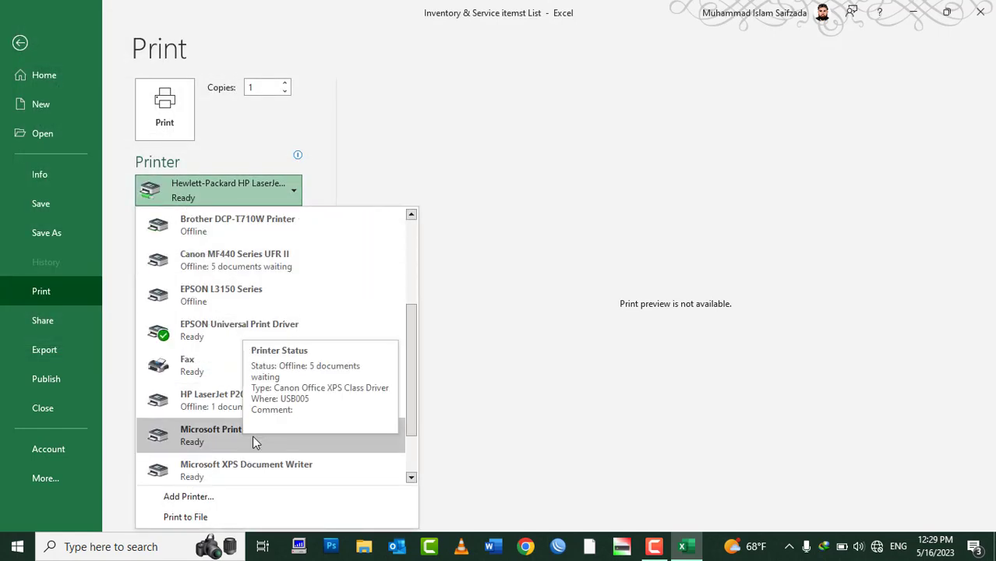
left_click(268, 337)
left_click(264, 215)
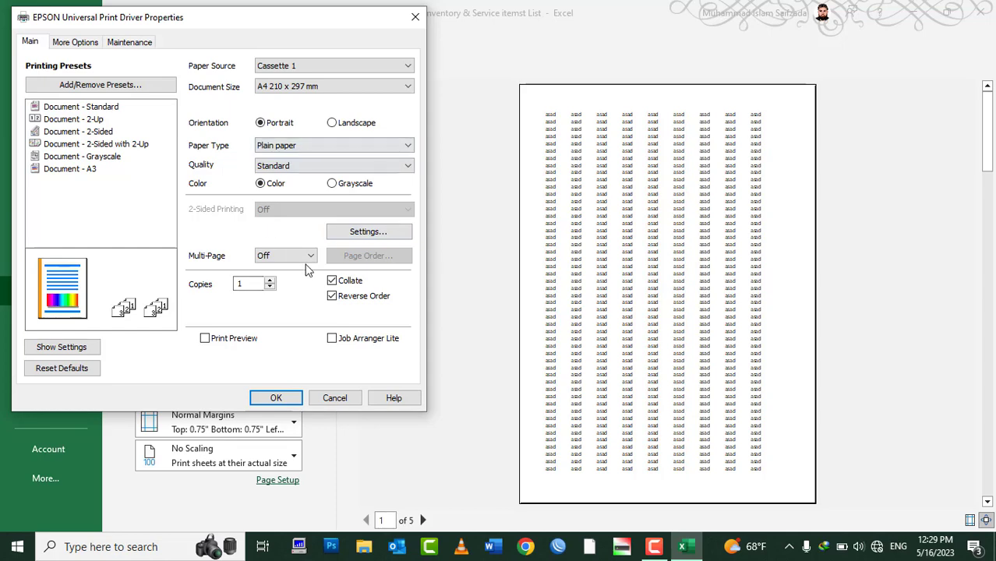
left_click(335, 398)
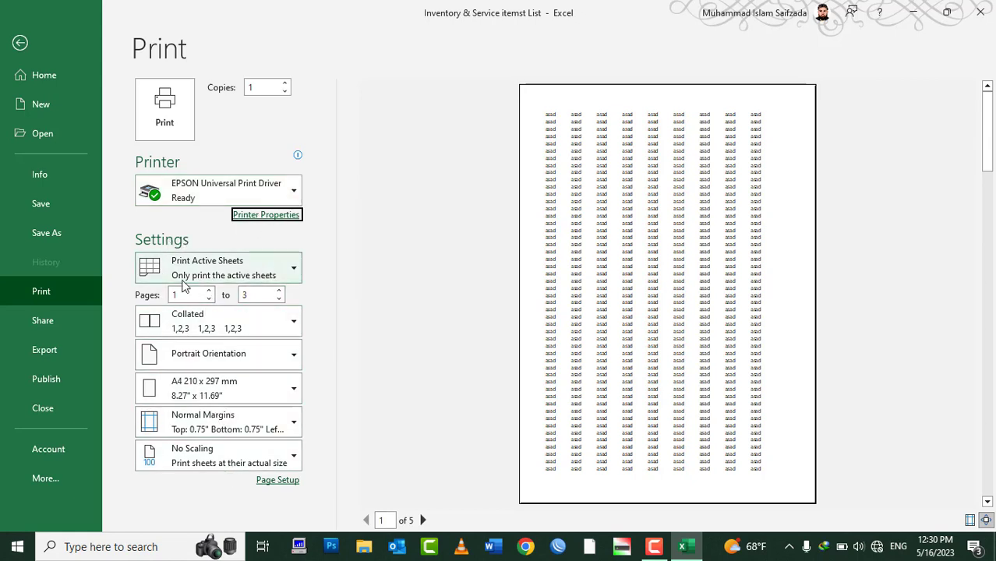
View Page Setup from the Print pane and from the Page Layout tab, closing each
left_click(280, 482)
key("Escape")
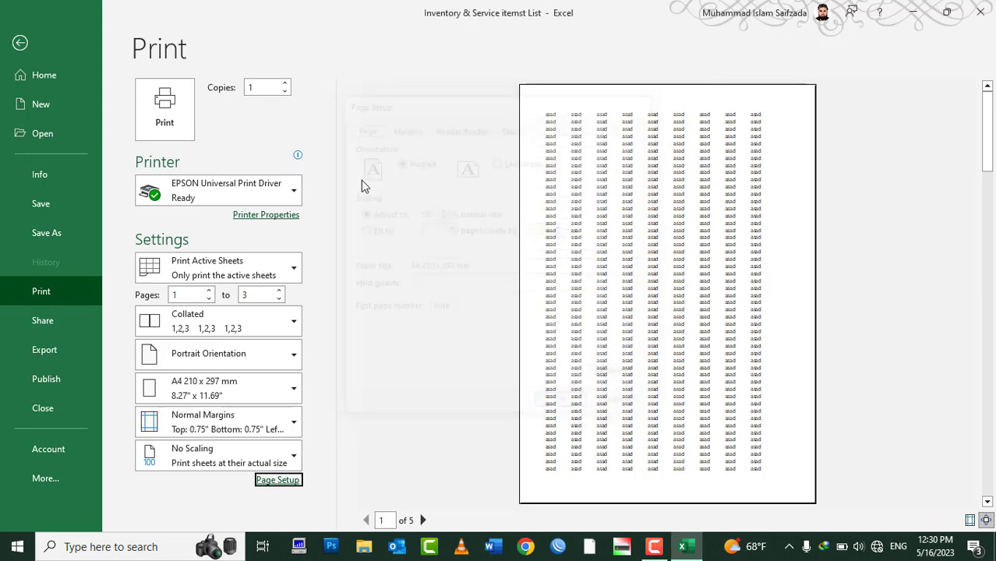
left_click(21, 43)
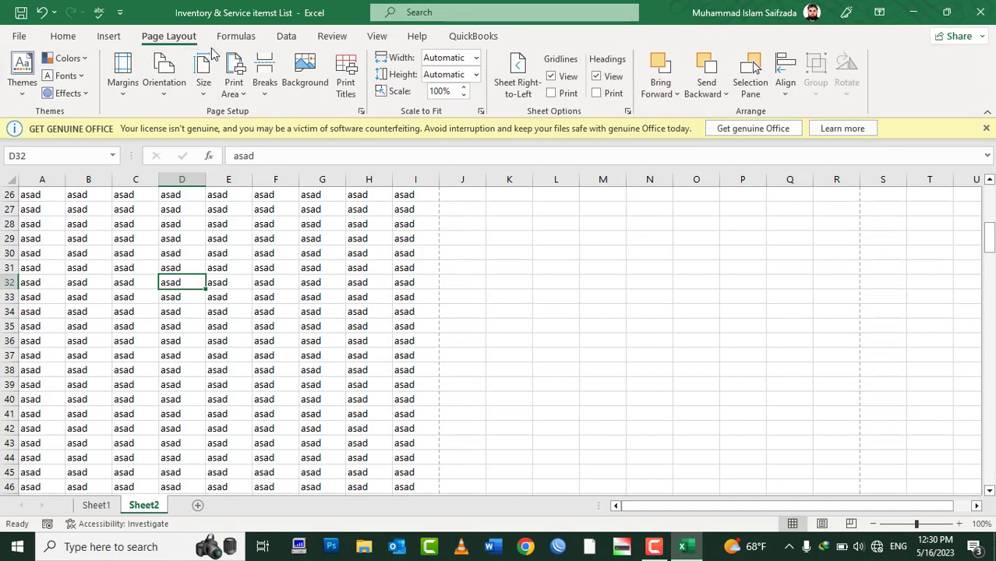
left_click(360, 112)
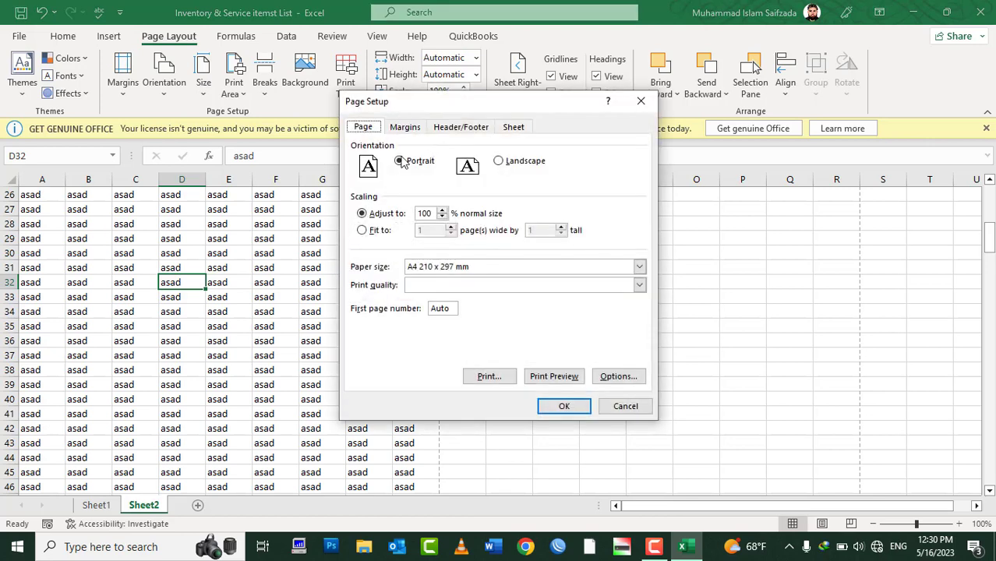
key("Escape")
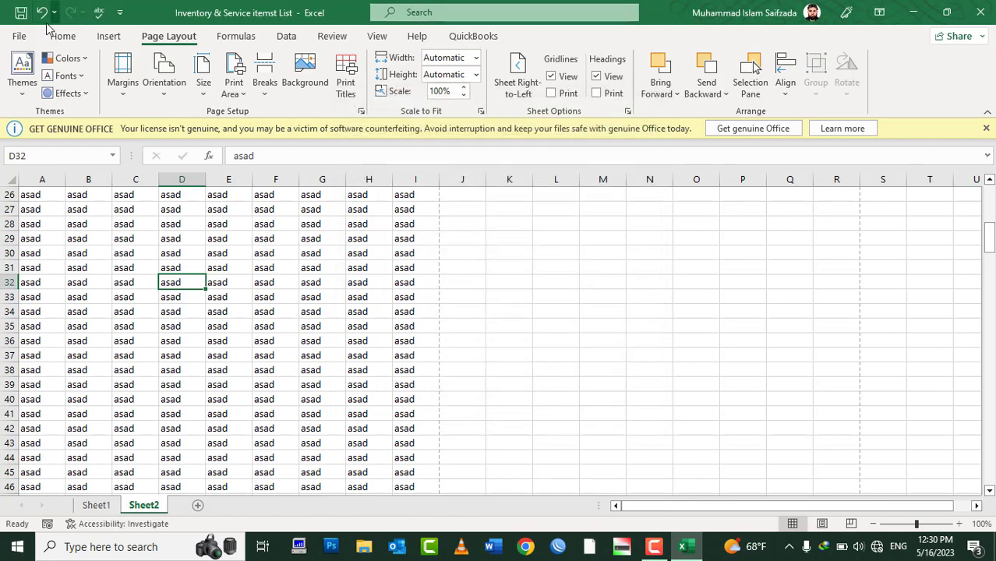
Reopen Page Setup from Print view, close it, and minimize Excel to the desktop
left_click(19, 36)
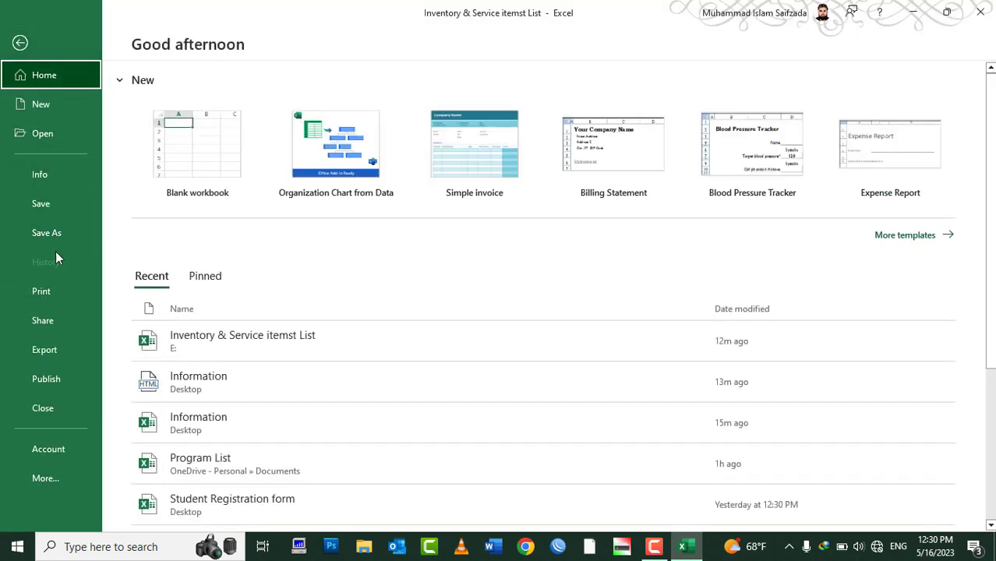
left_click(48, 293)
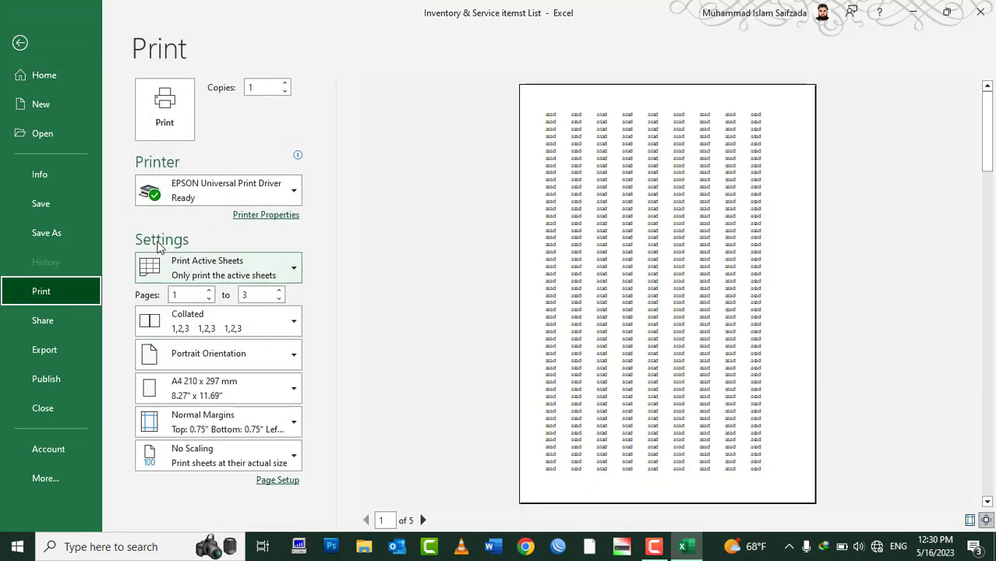
left_click(276, 481)
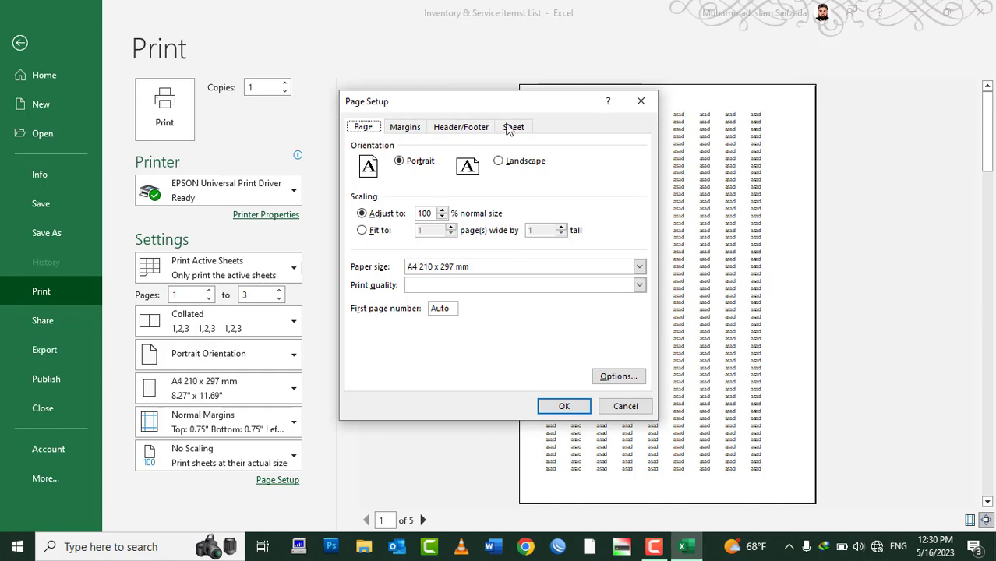
key("Escape")
key("Escape")
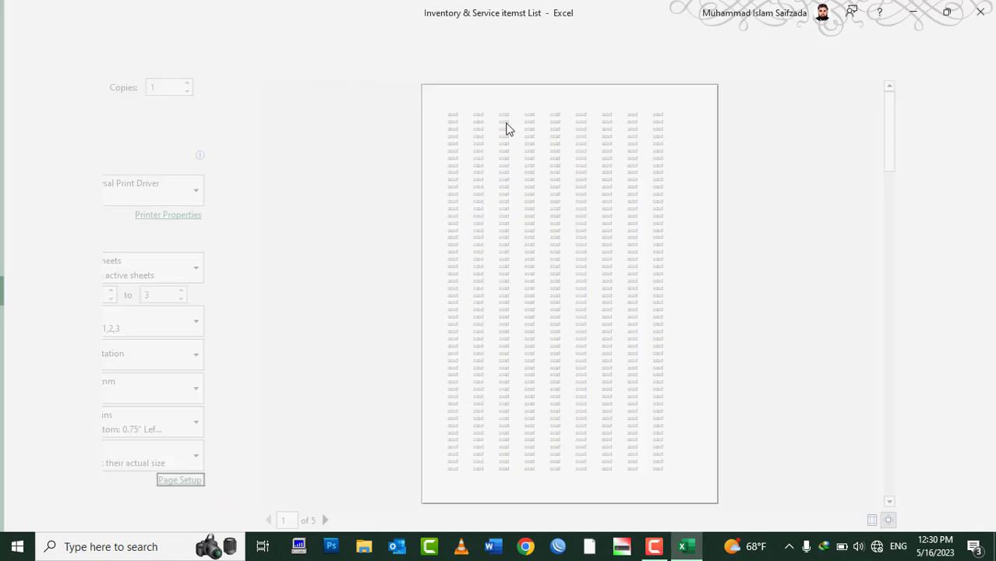
left_click(684, 546)
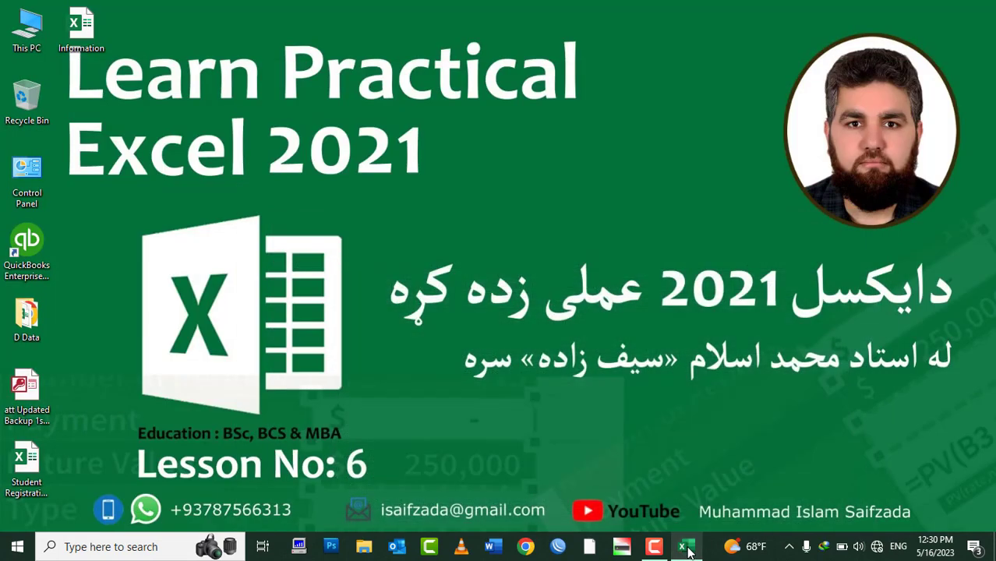